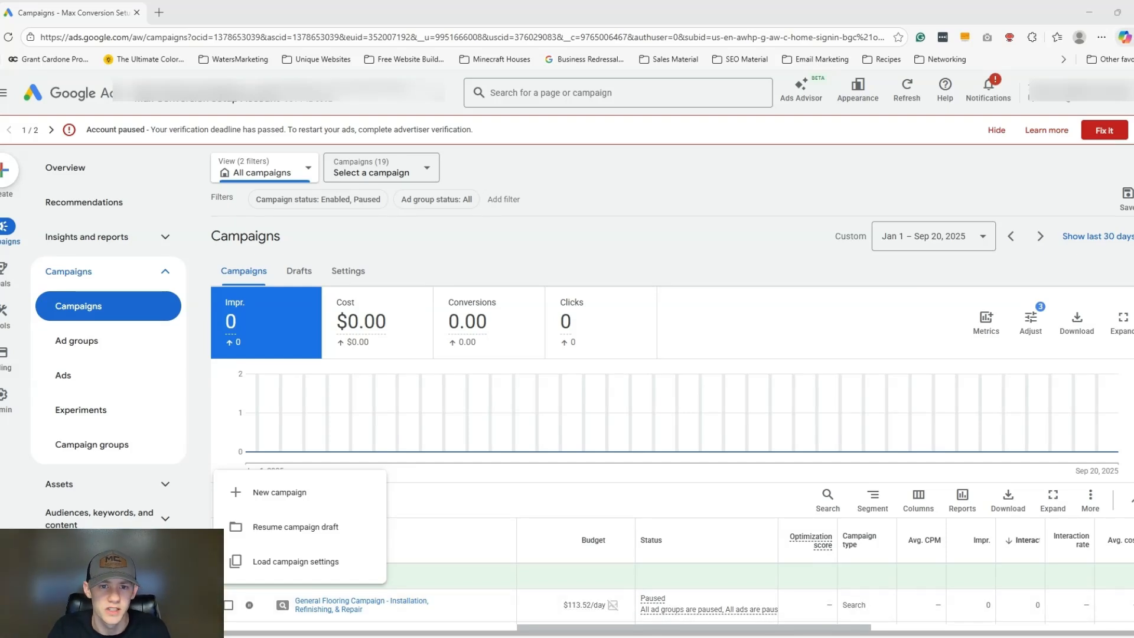
Create a new campaign without guidance, choosing Search as the campaign type and keeping the default Qualified leads conversion goal.
click(290, 494)
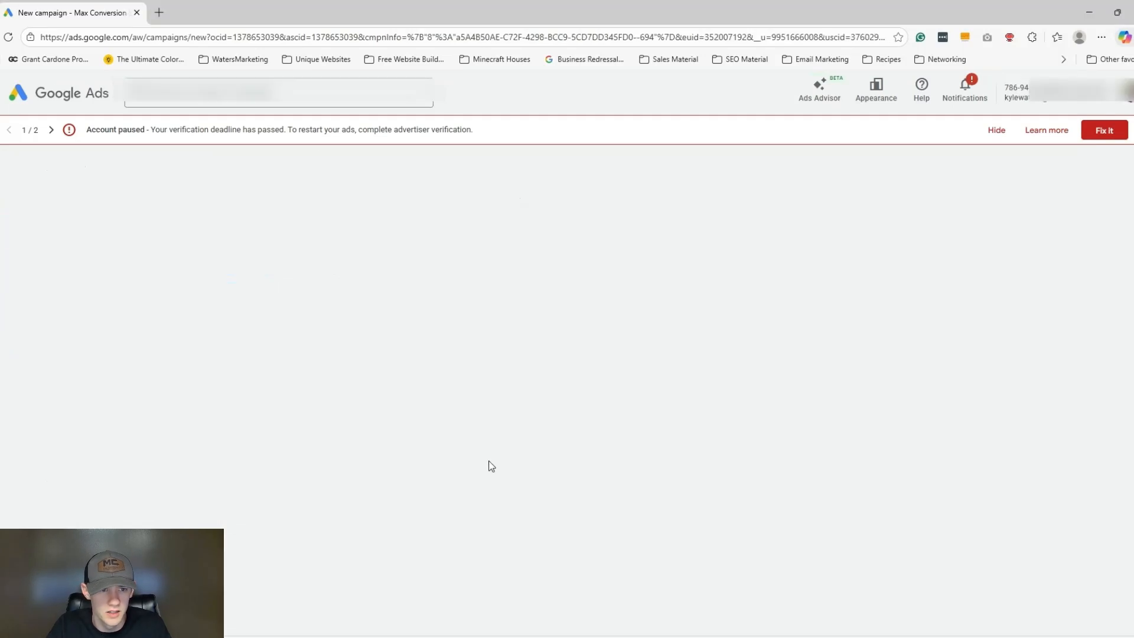
click(1002, 136)
click(1051, 131)
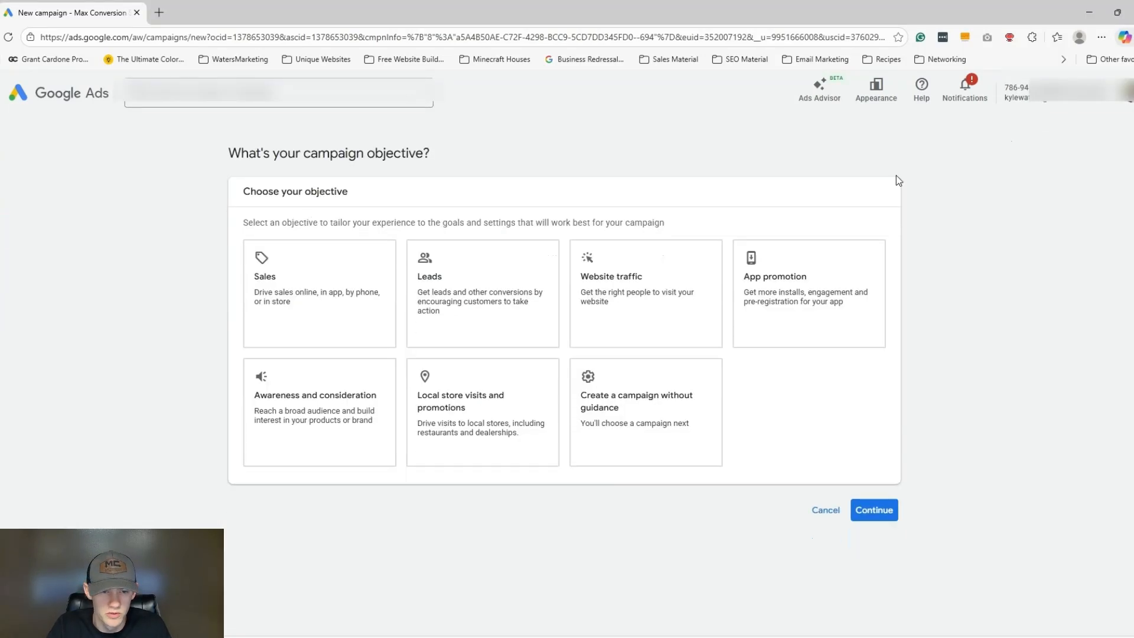
click(672, 416)
scroll(678, 418, down, 5)
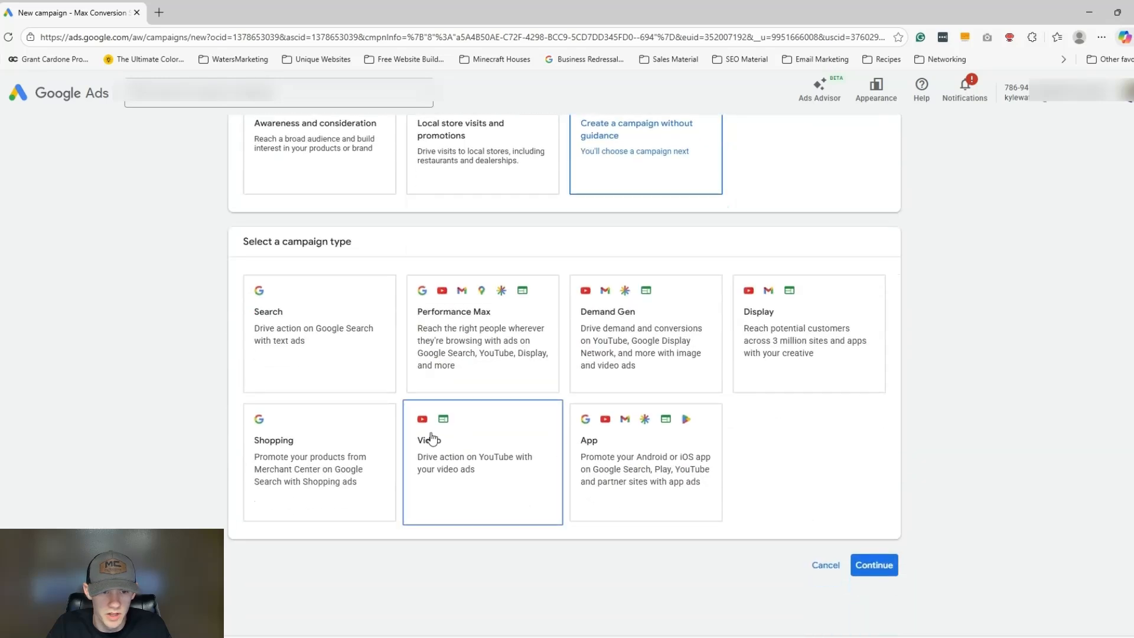
click(318, 363)
scroll(661, 406, down, 3)
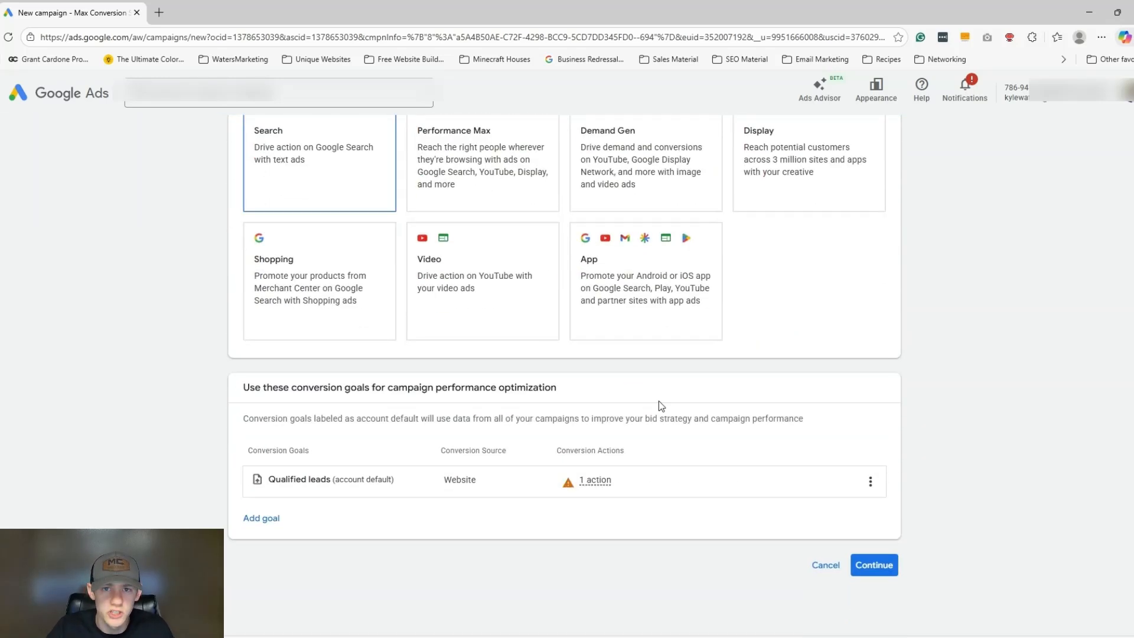
click(874, 565)
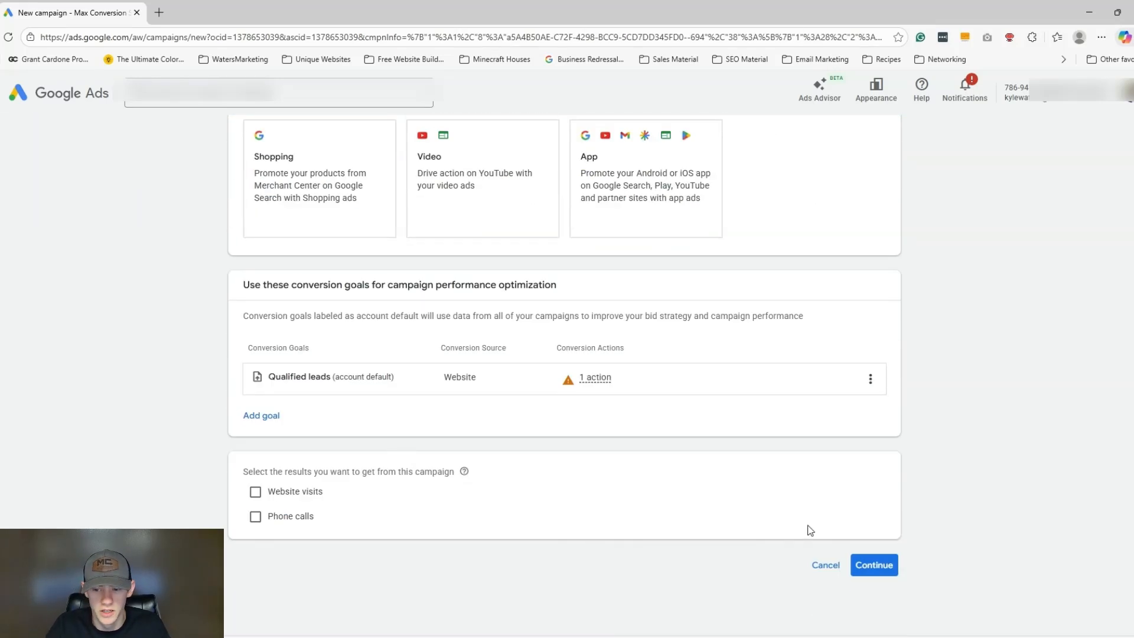
Name the campaign "Flooring - Low Budget Google Ads Campagin - Start Date: Feb 2026" and start it as new instead of resuming a draft.
scroll(726, 397, down, 2)
drag(290, 489, 208, 473)
text(Flooring - Lo)
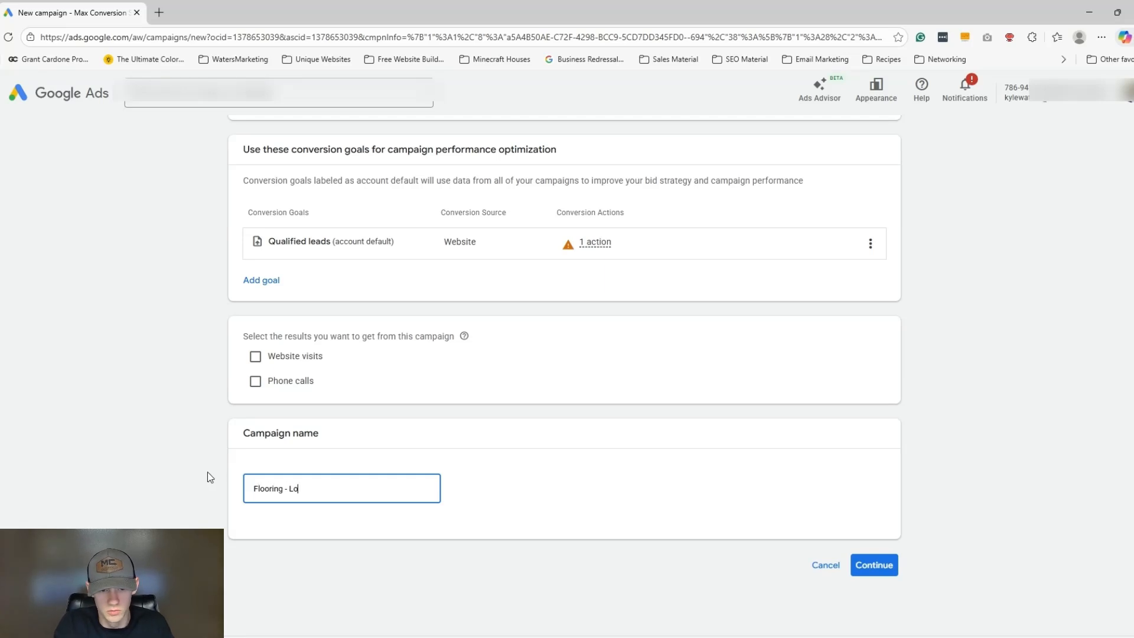
text(w Budget Google Ads A)
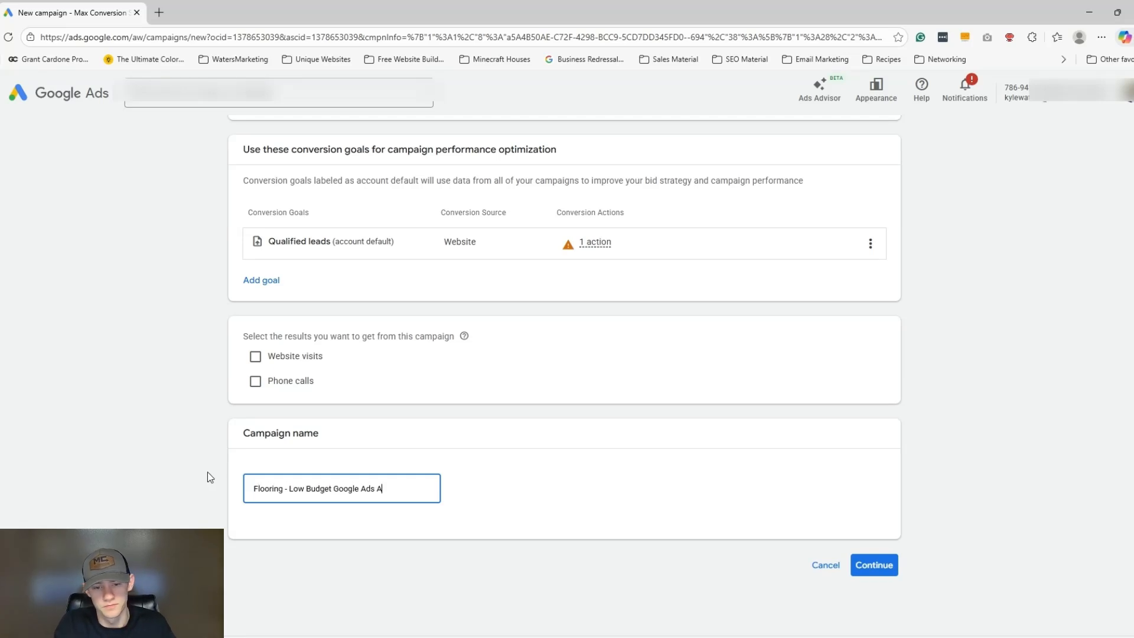
text(ccount)
key(ctrl+shift+Left)
text(Campag)
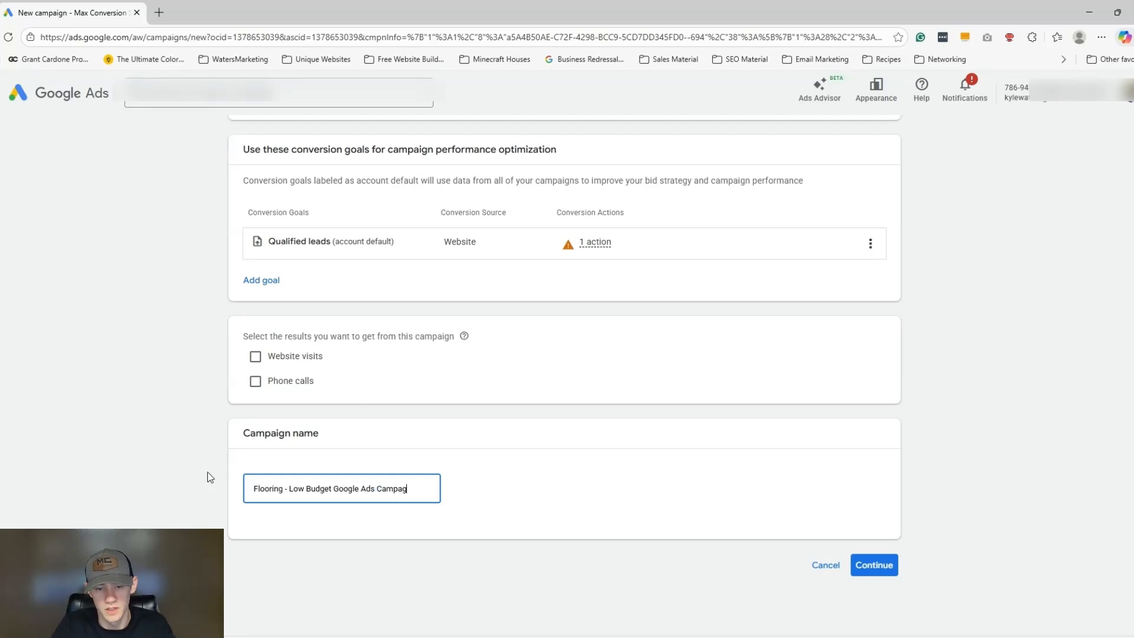
text(in - S)
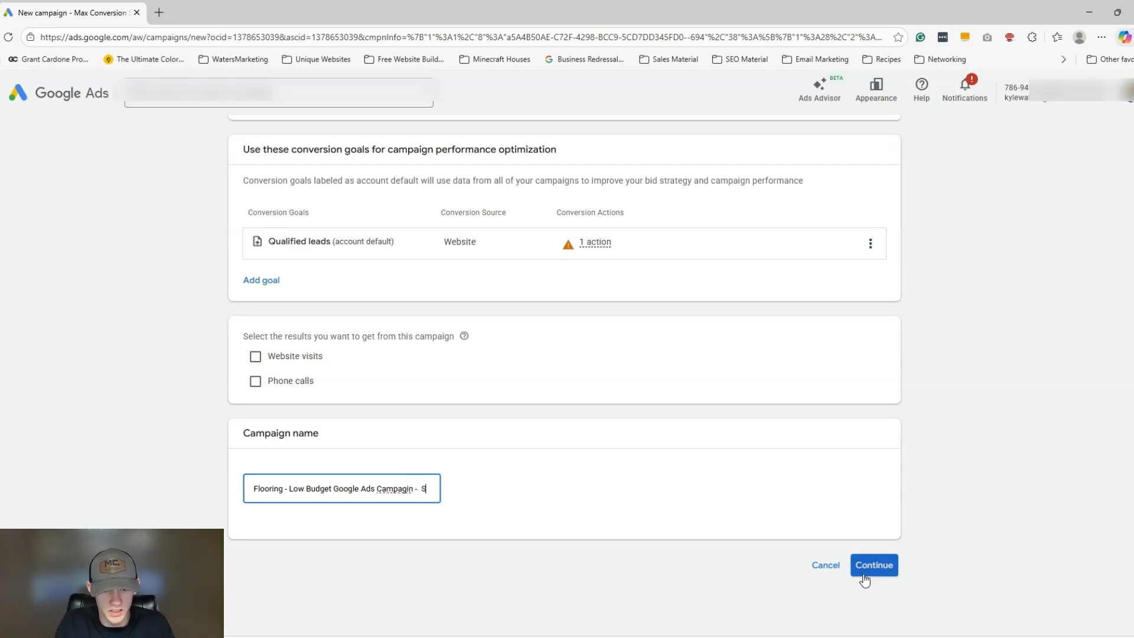
text(tart Date:)
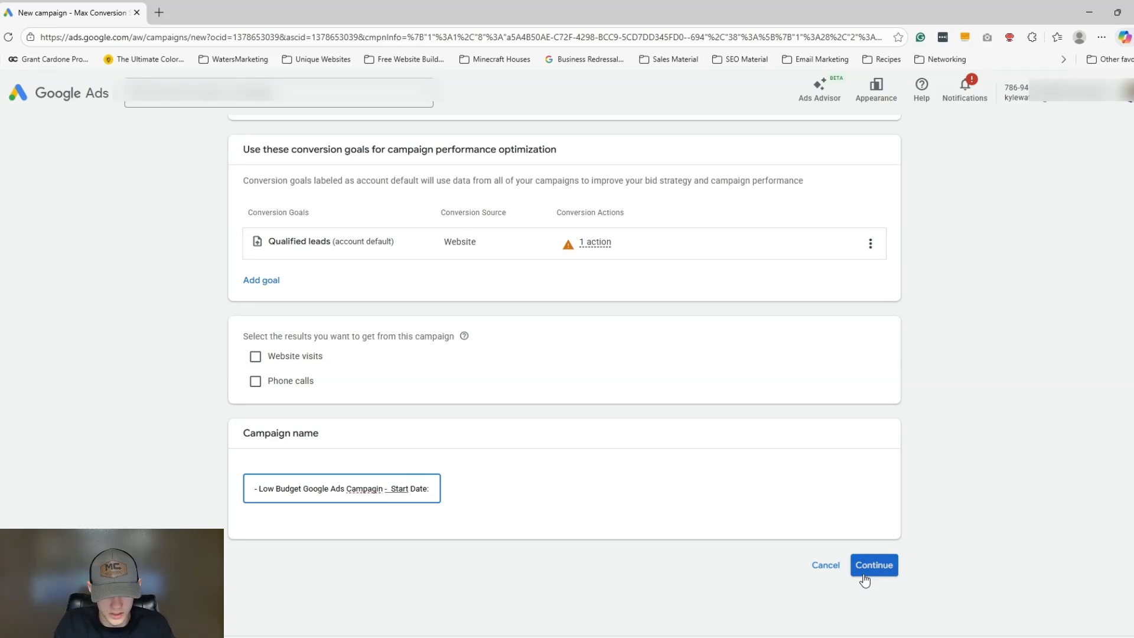
text( Feb 2026)
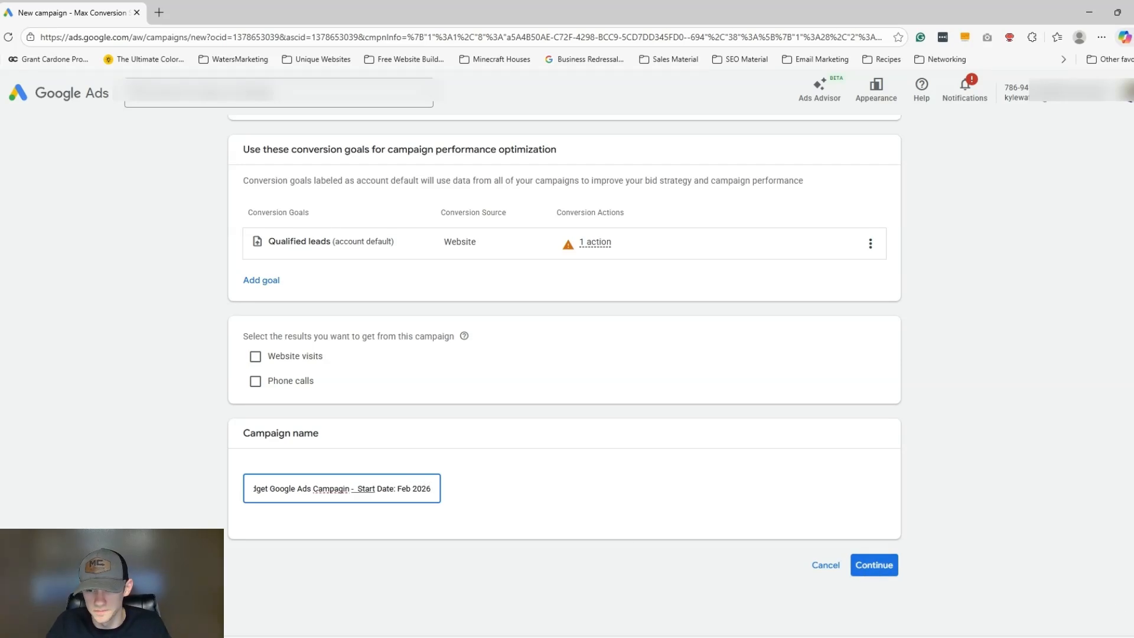
click(874, 566)
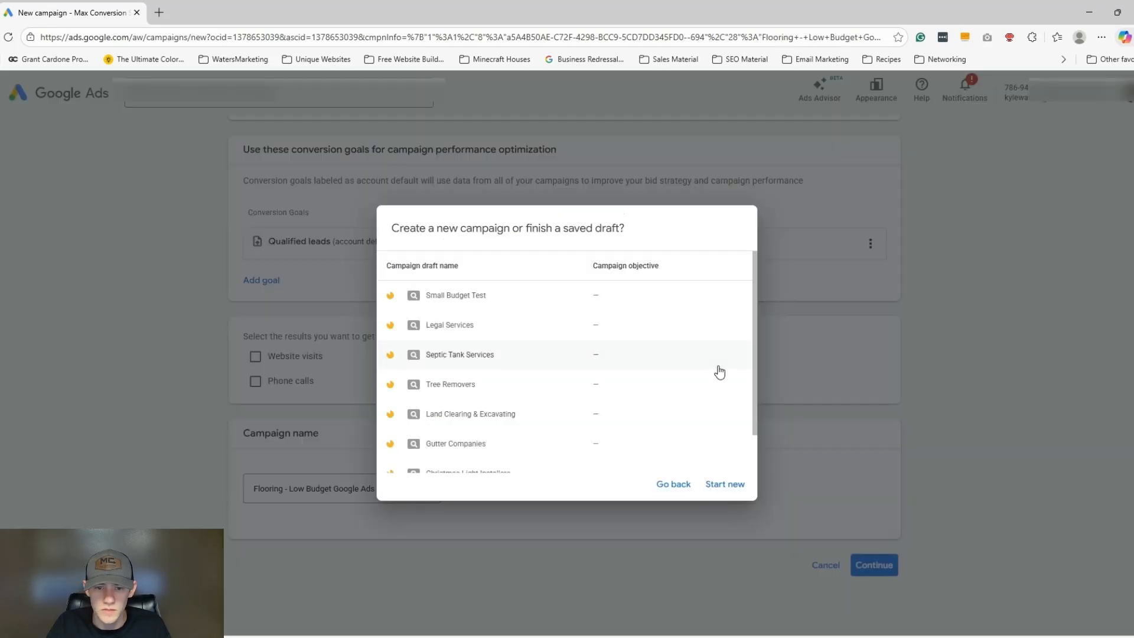
click(732, 481)
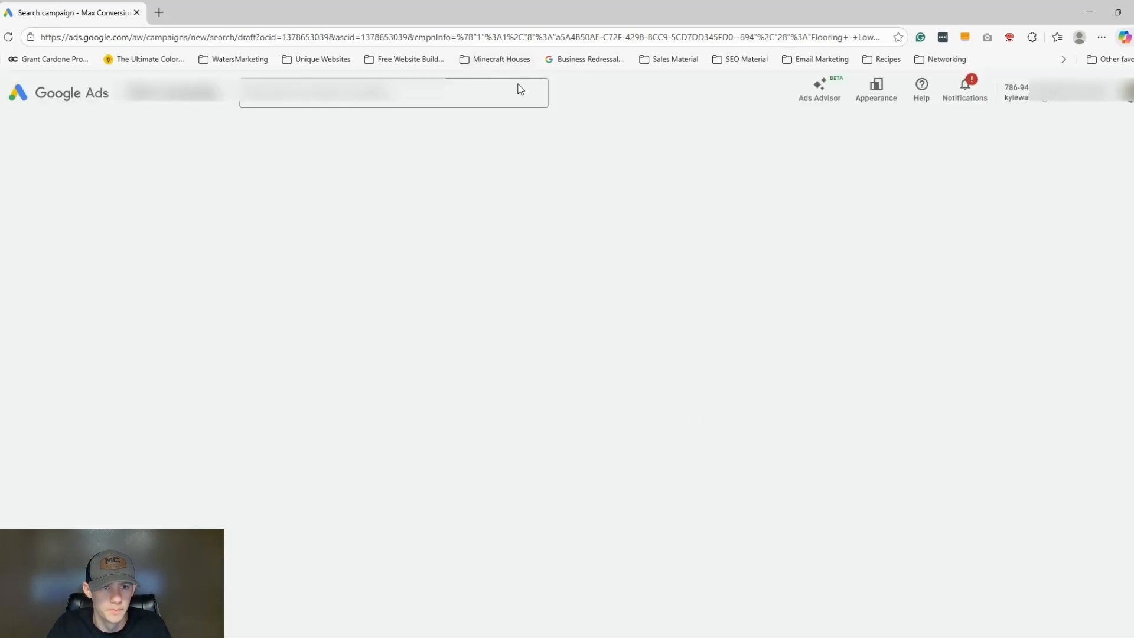
Set the bidding focus to Clicks with a maximum cost-per-click bid limit of $5.
click(302, 242)
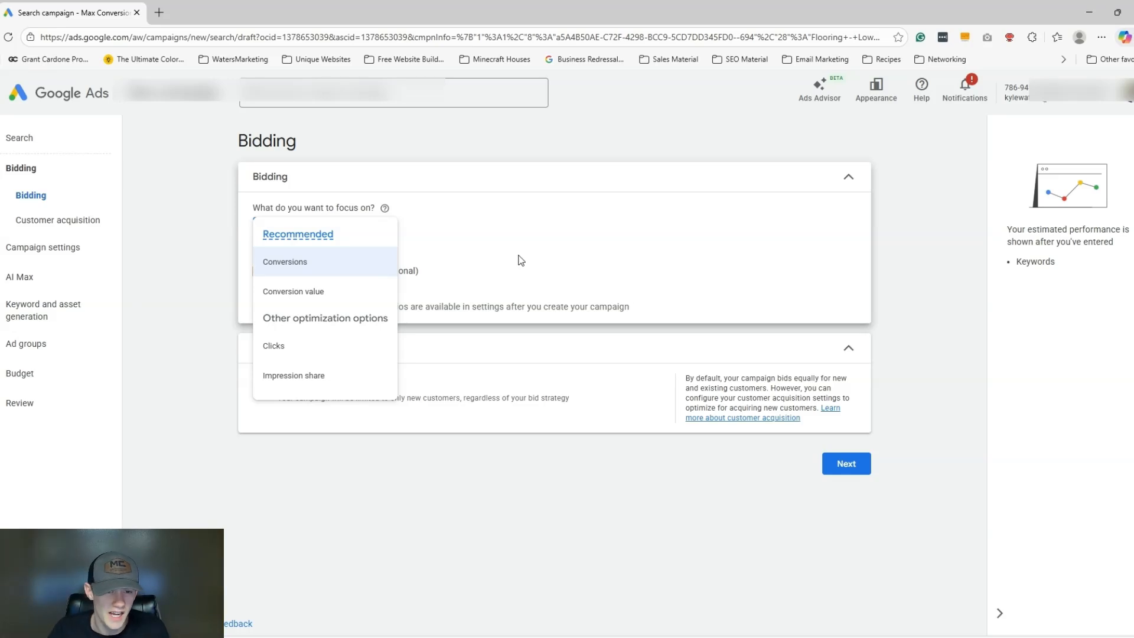
click(329, 344)
click(259, 270)
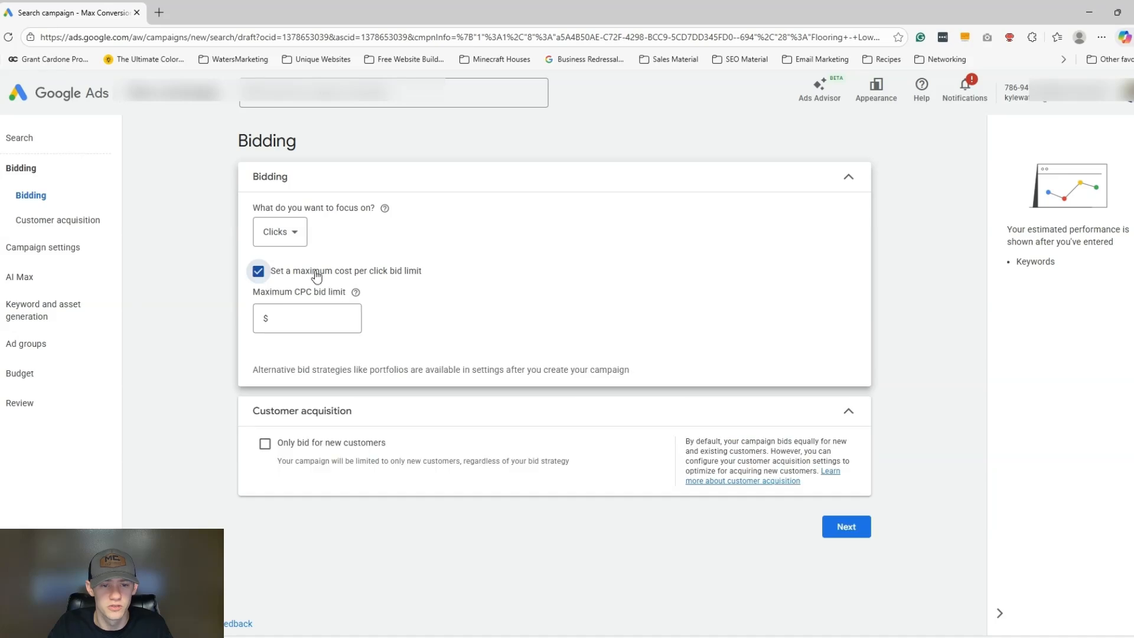
click(302, 332)
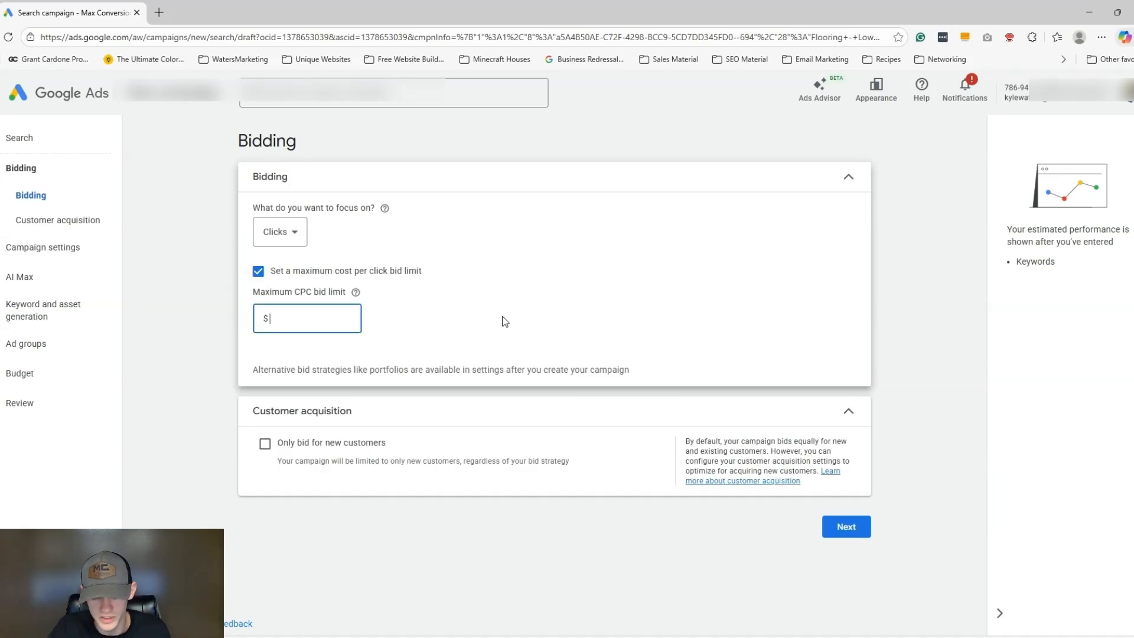
text(5)
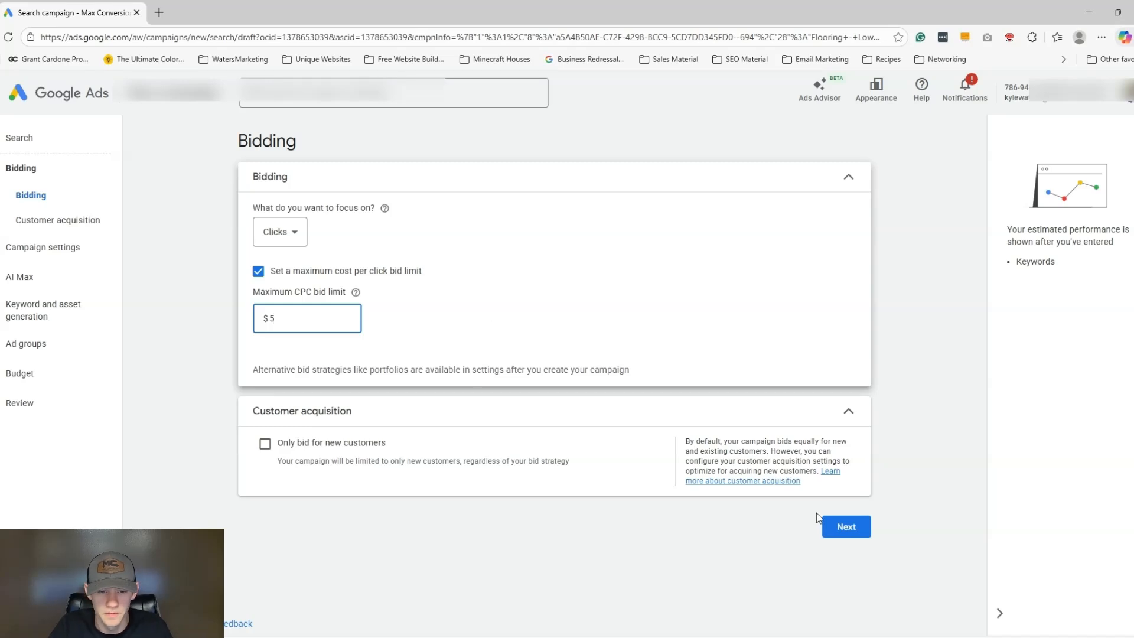
drag(272, 427, 403, 435)
click(487, 486)
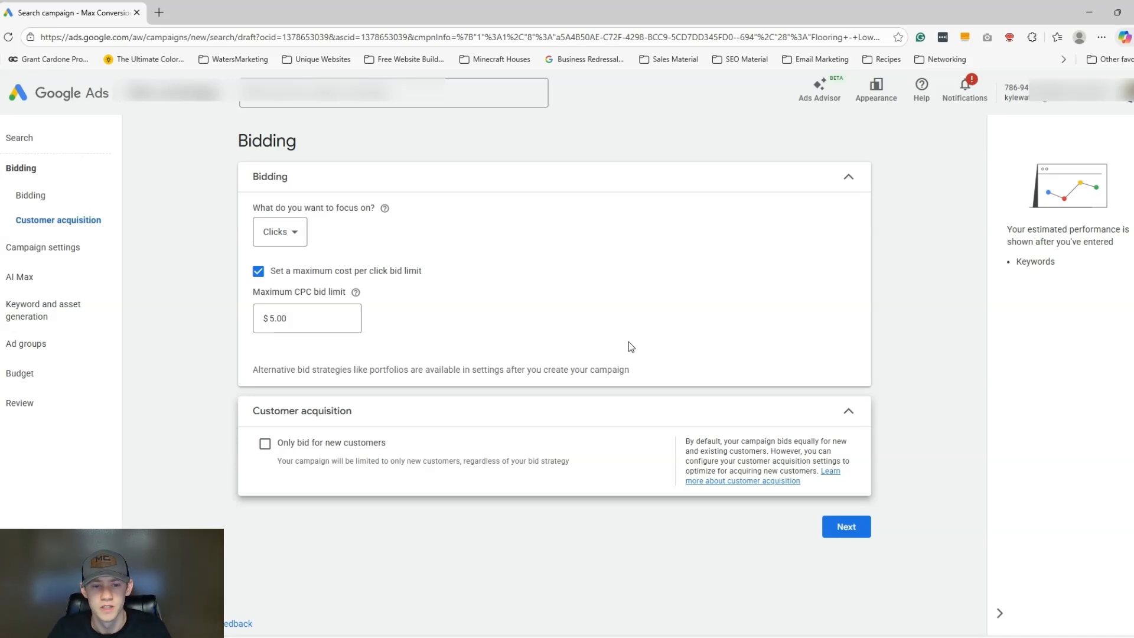
Continue to the campaign settings and turn off both the Google Search Partners Network and the Google Display Network.
click(843, 526)
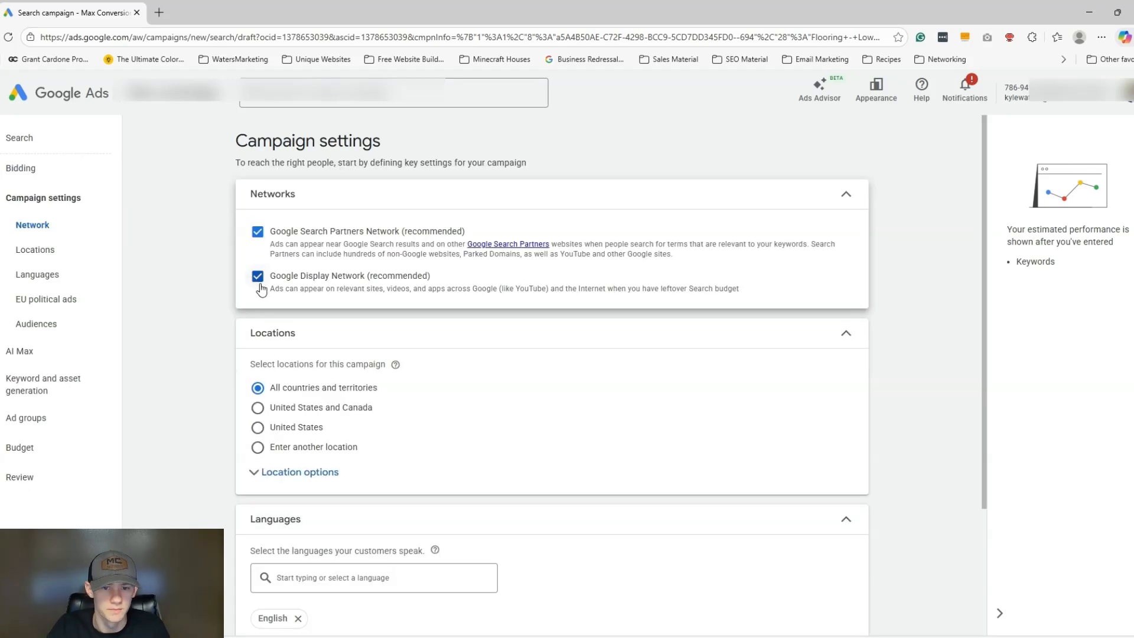
click(294, 235)
click(300, 277)
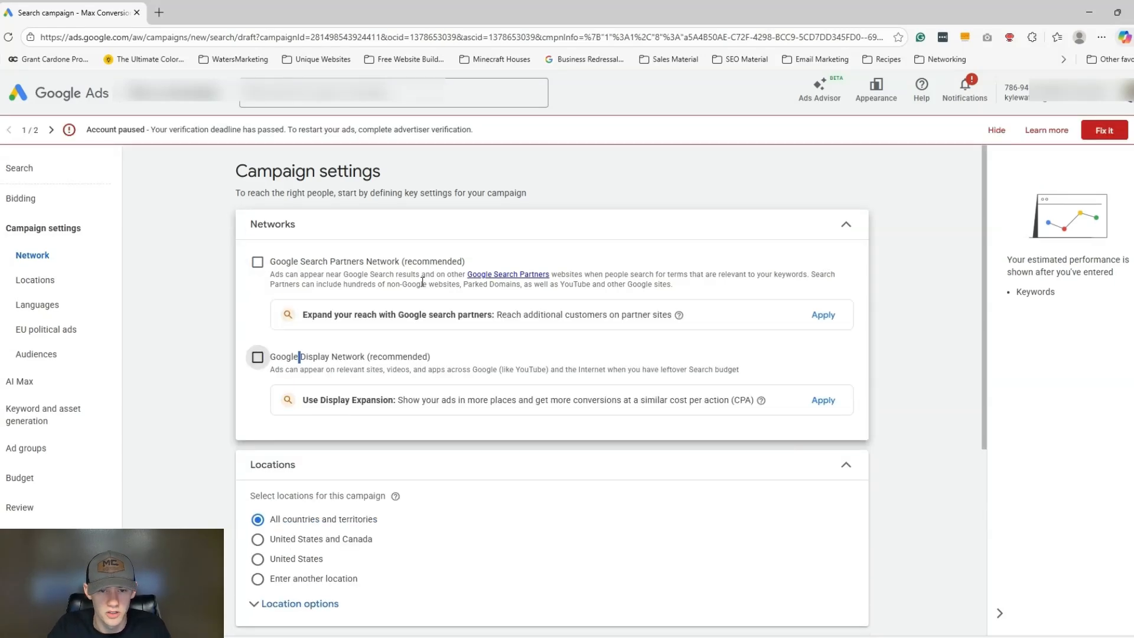
Set the location options to Presence, including only people in or regularly in the included locations.
scroll(431, 301, down, 3)
click(316, 420)
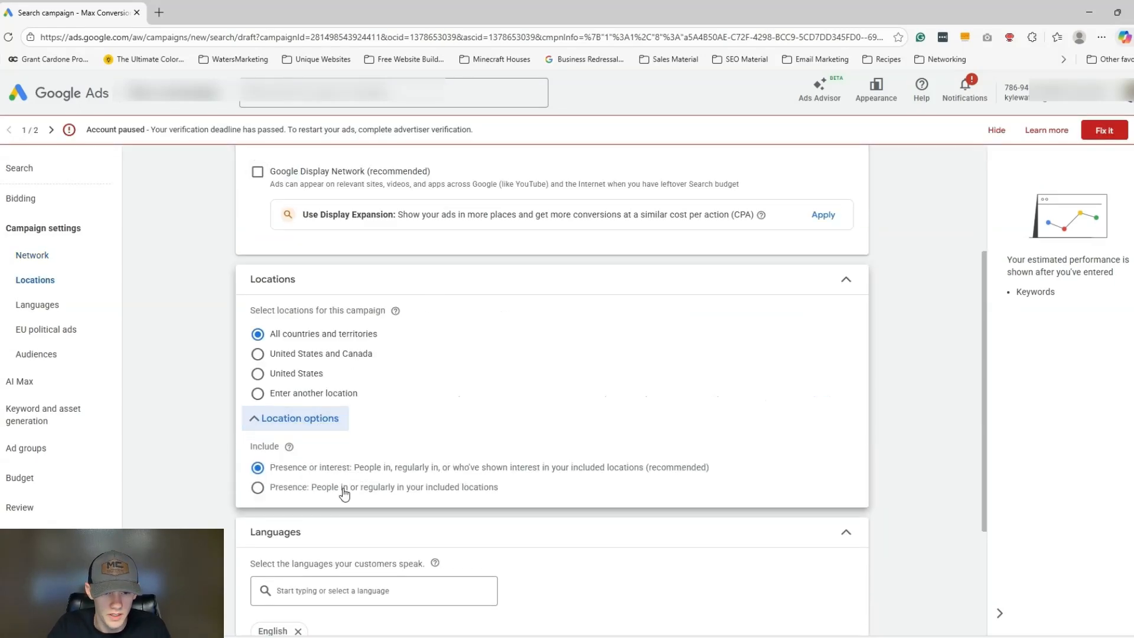
click(333, 490)
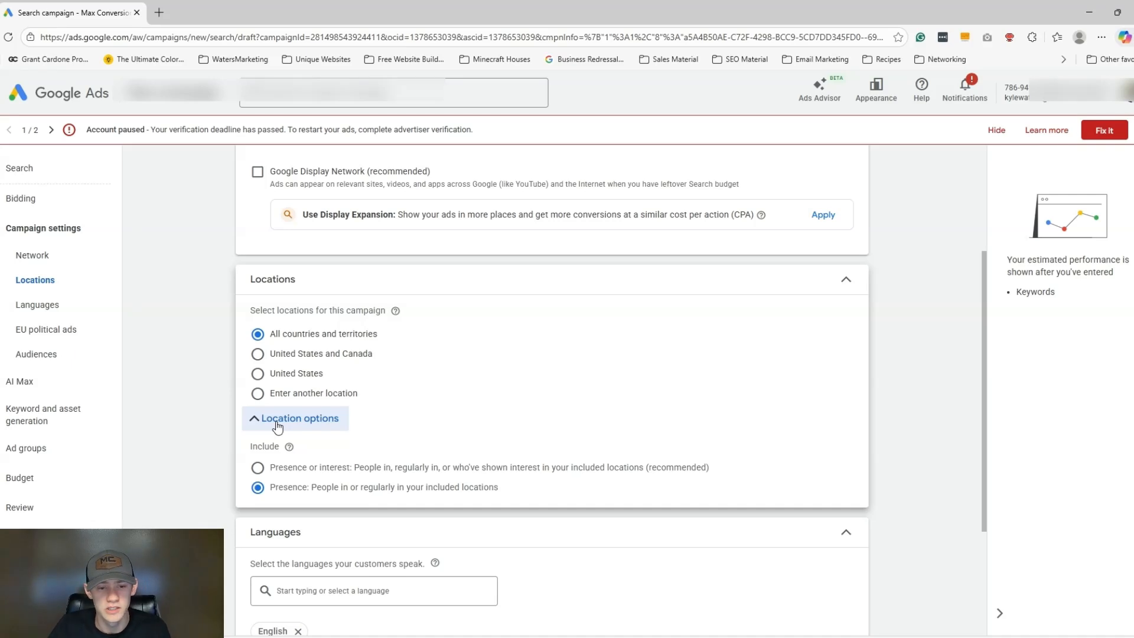
click(348, 471)
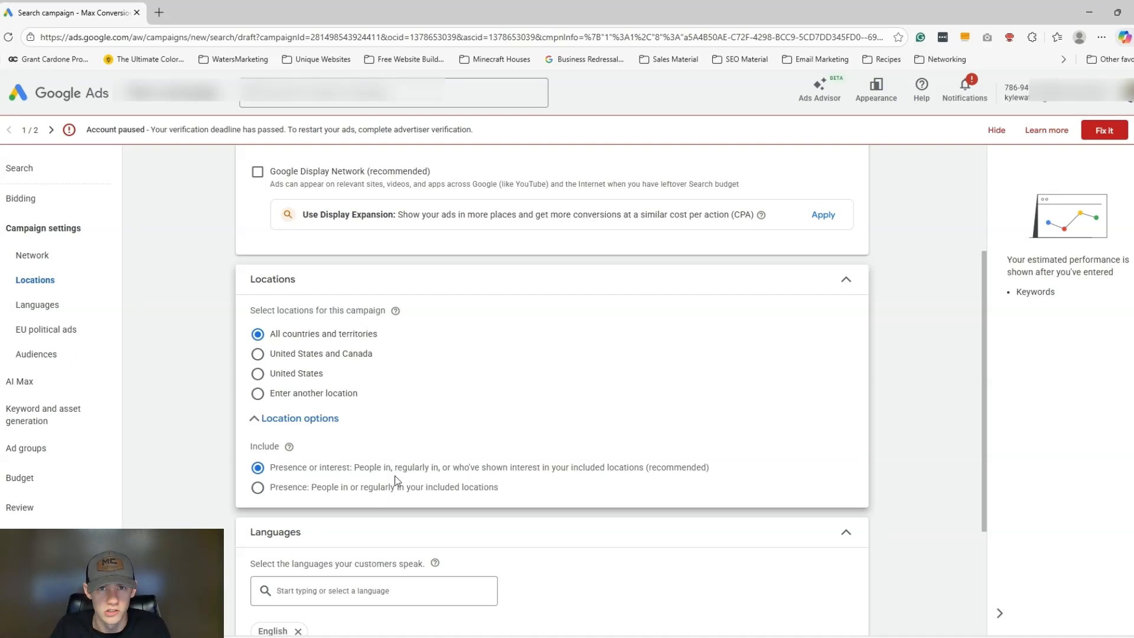
click(394, 491)
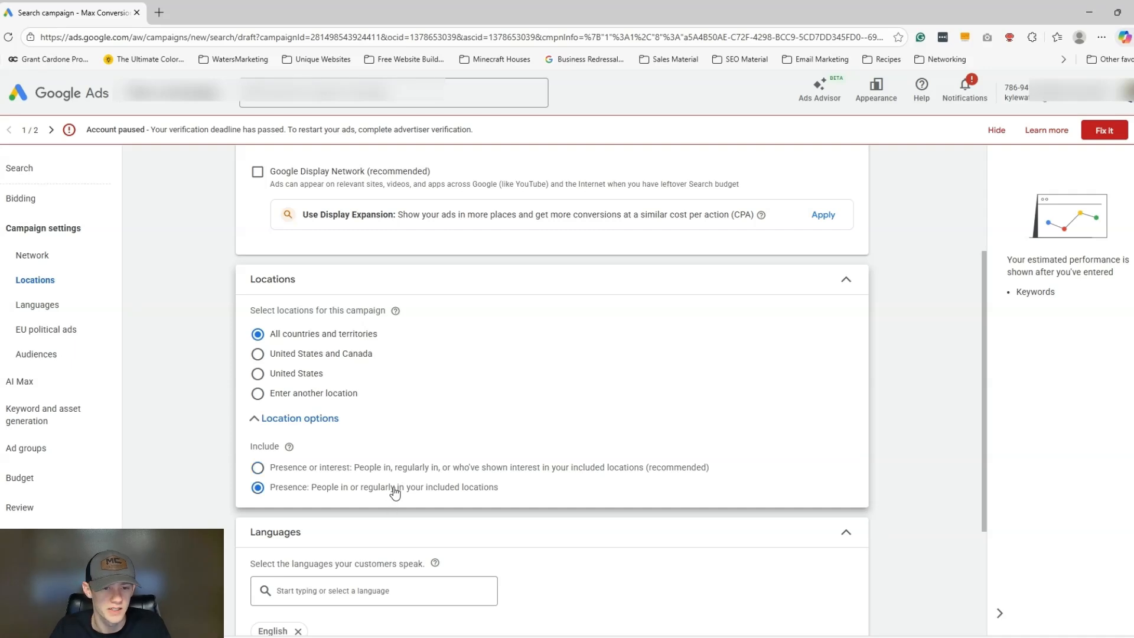
Search for houston as a custom target location and include the Houston TX, Texas, United States Nielsen DMA region.
click(348, 395)
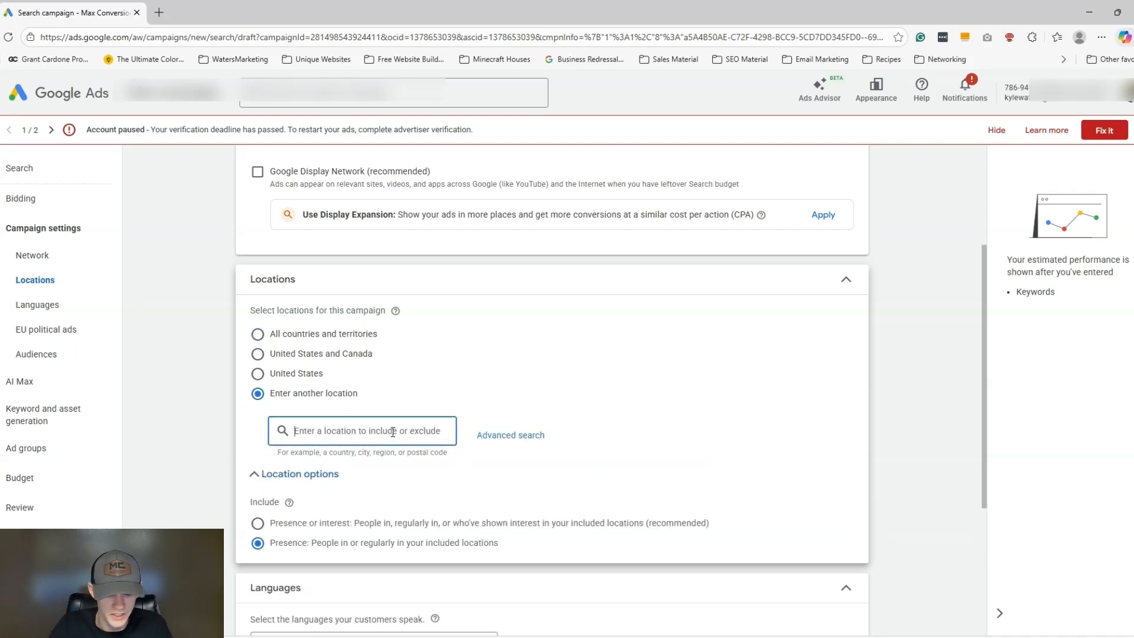
text(houston)
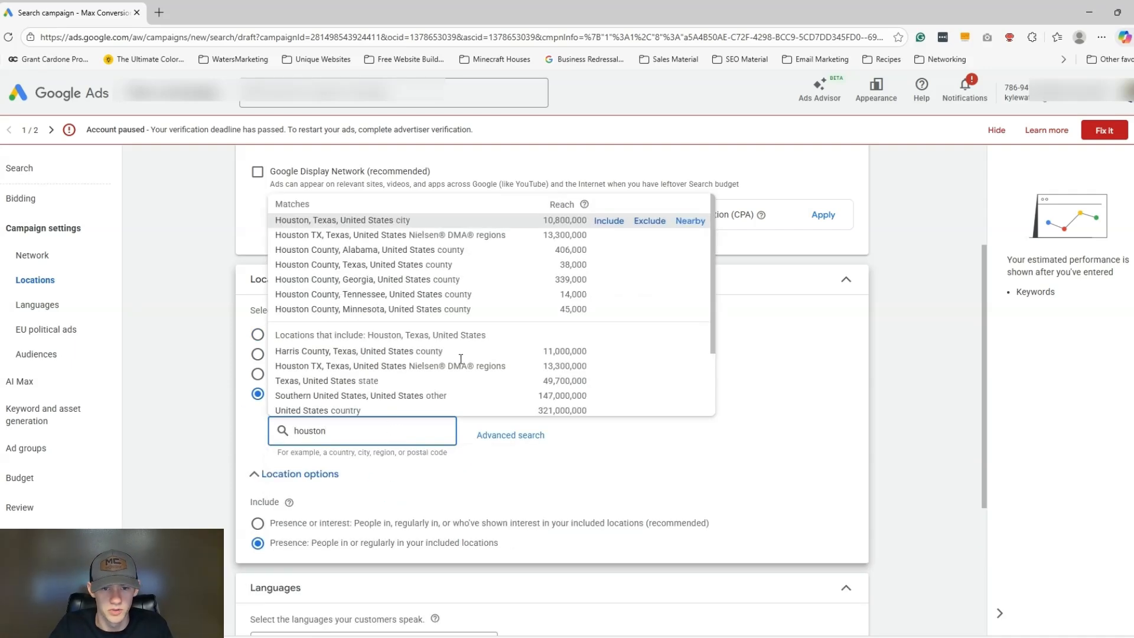
click(608, 234)
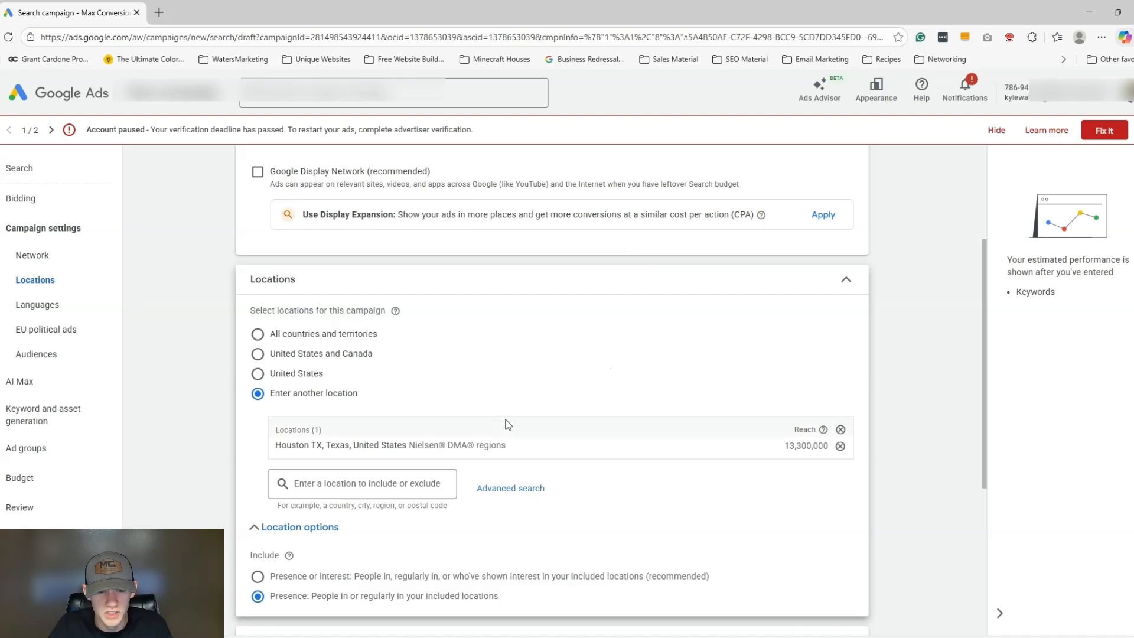
Show the additional campaign settings and set the ad schedule days to Mondays - Fridays.
scroll(416, 467, down, 3)
scroll(384, 452, down, 1)
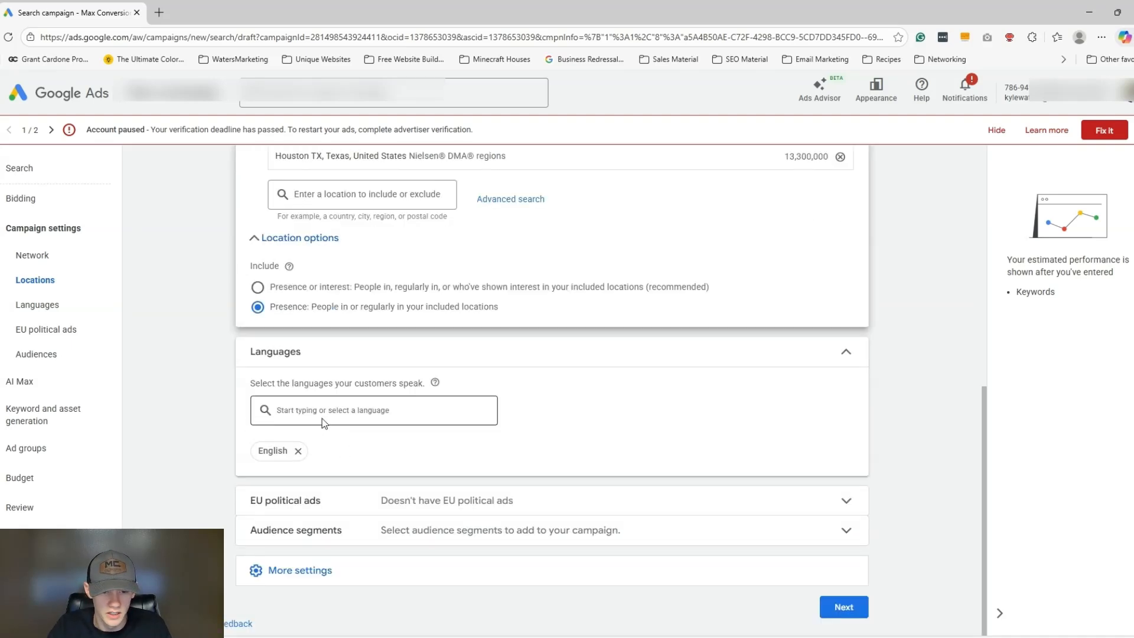
click(300, 570)
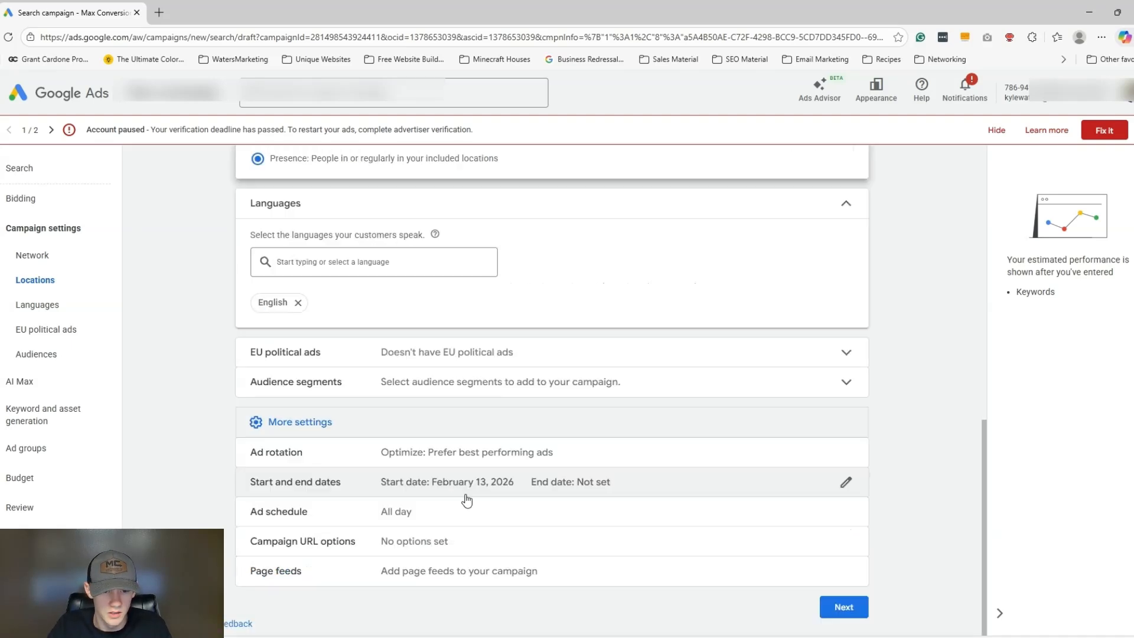
click(334, 518)
click(299, 455)
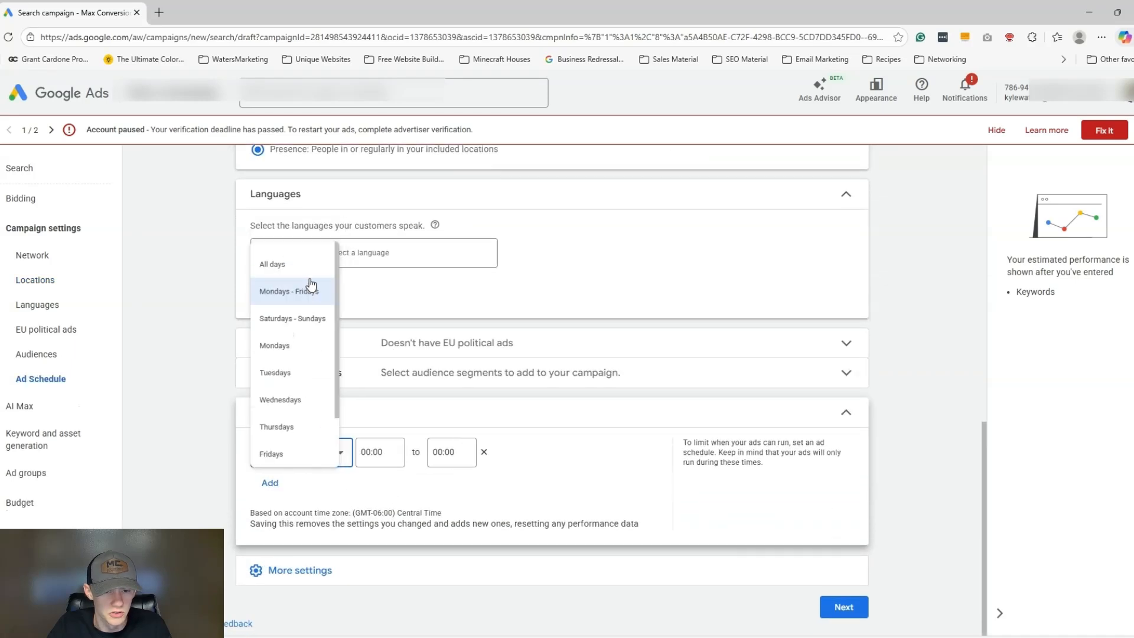
click(312, 289)
Set the start time of the Mondays - Fridays ad schedule to 11:00.
click(378, 452)
scroll(381, 343, down, 5)
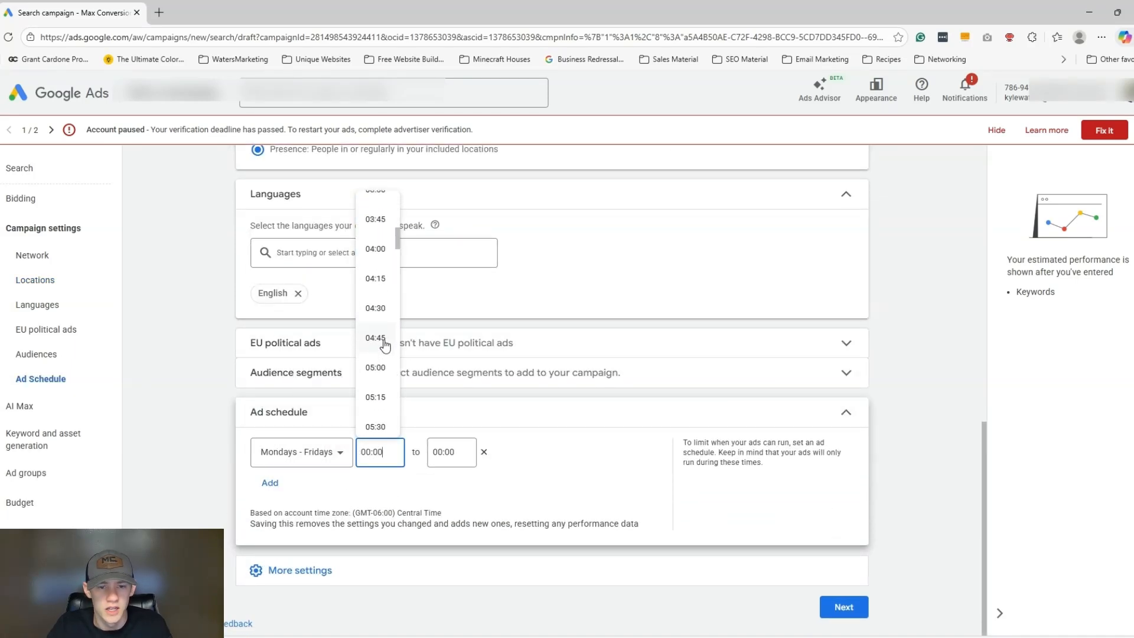
scroll(386, 346, down, 3)
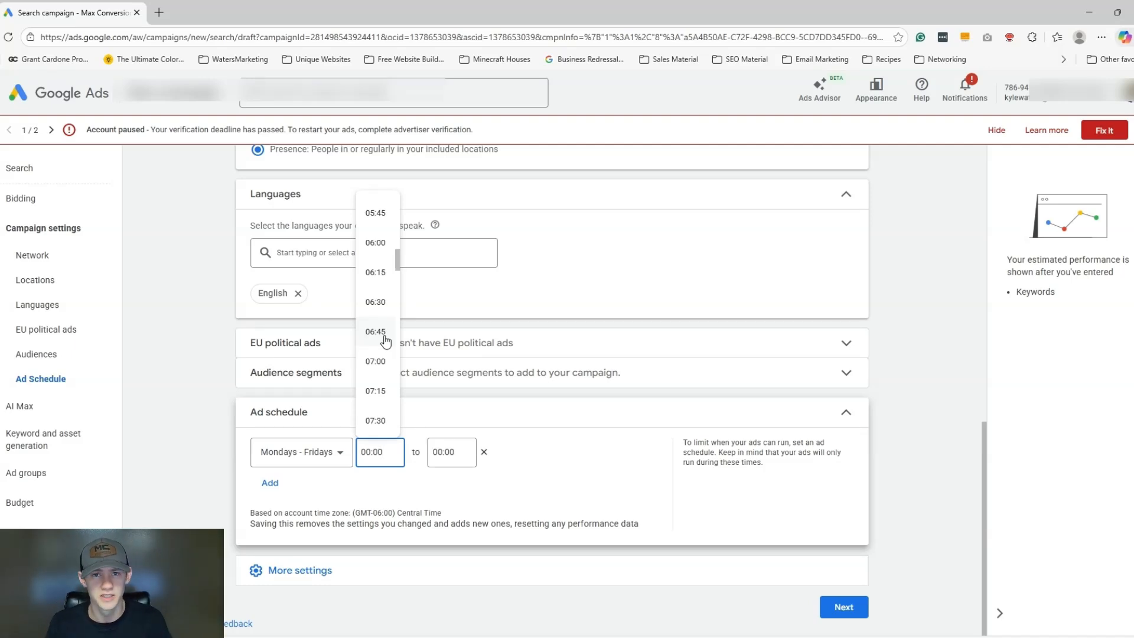
scroll(386, 341, down, 9)
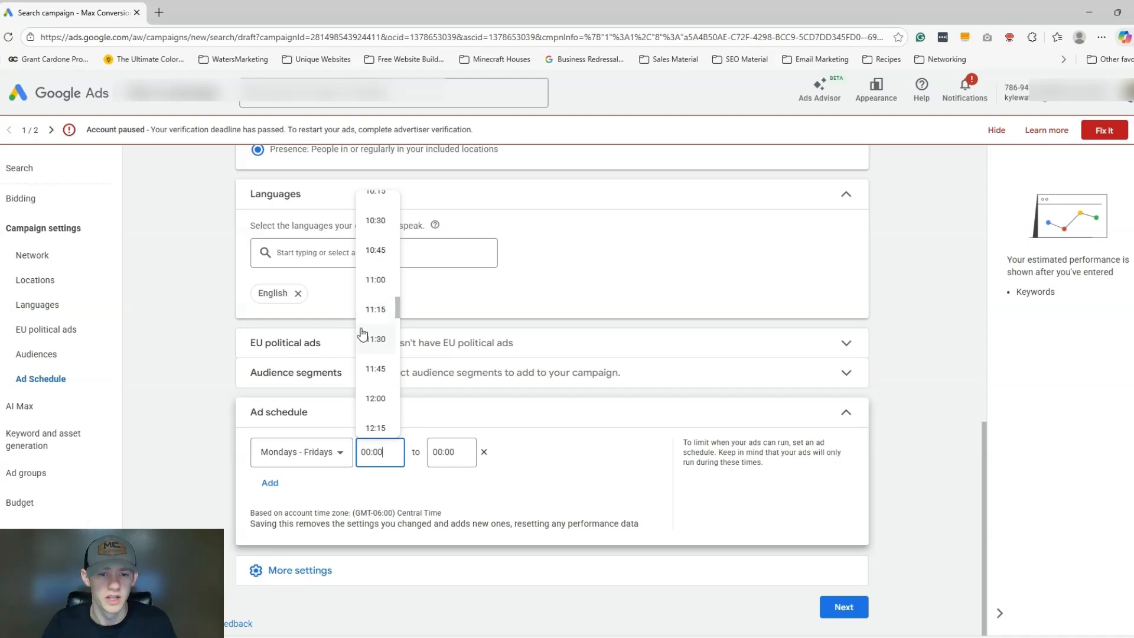
click(390, 283)
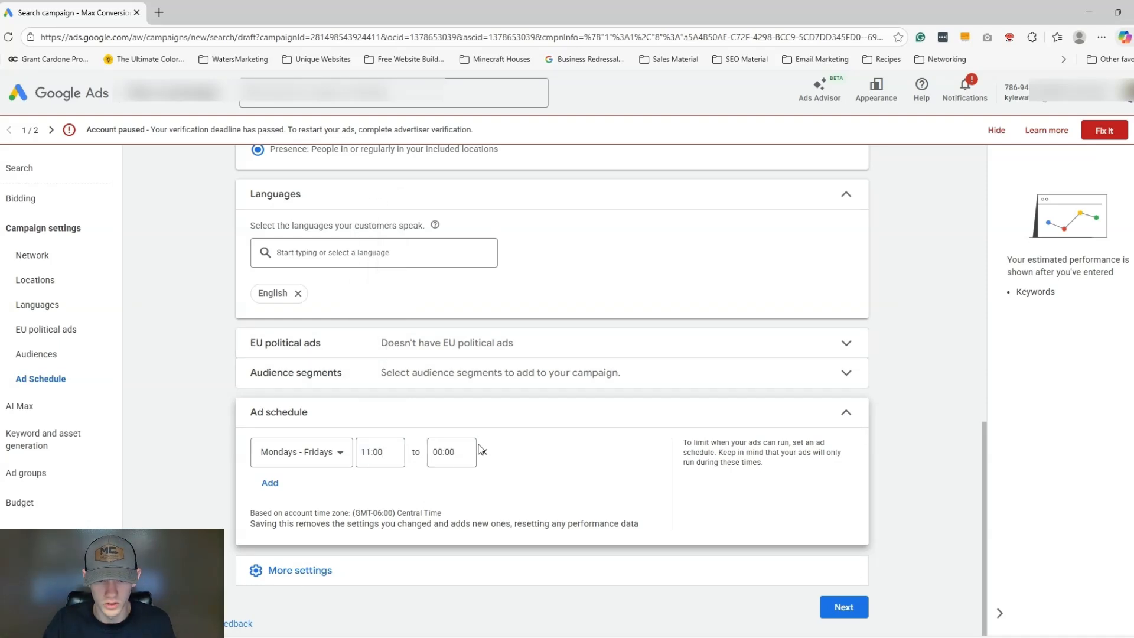
Set the end time of the Mondays - Fridays ad schedule to 15:00.
click(470, 441)
scroll(464, 405, down, 20)
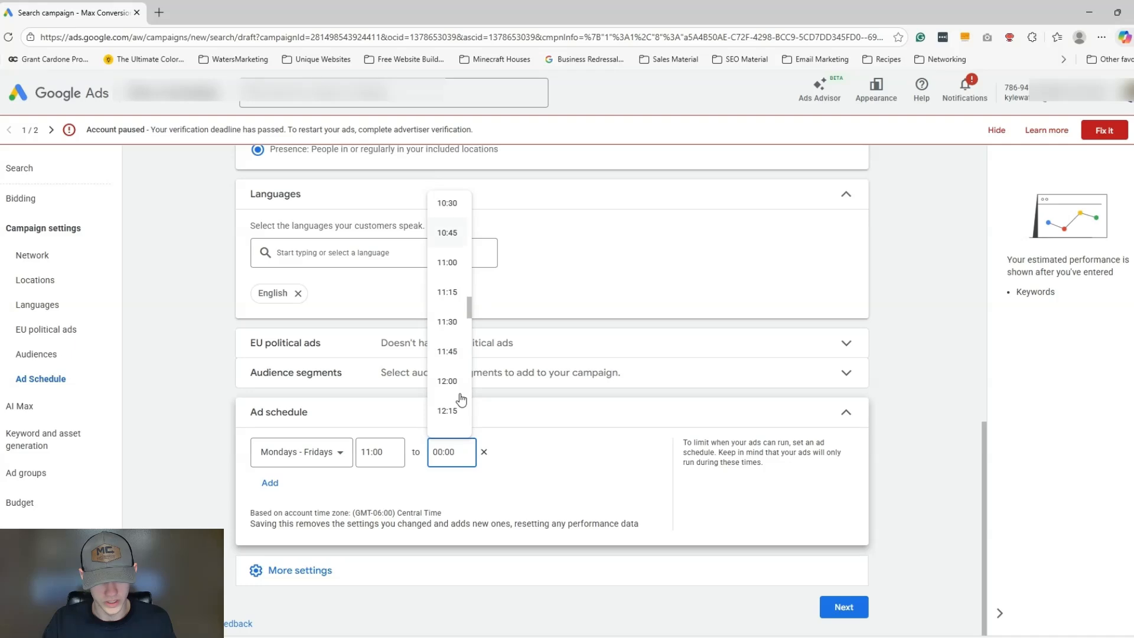
scroll(462, 394, down, 1)
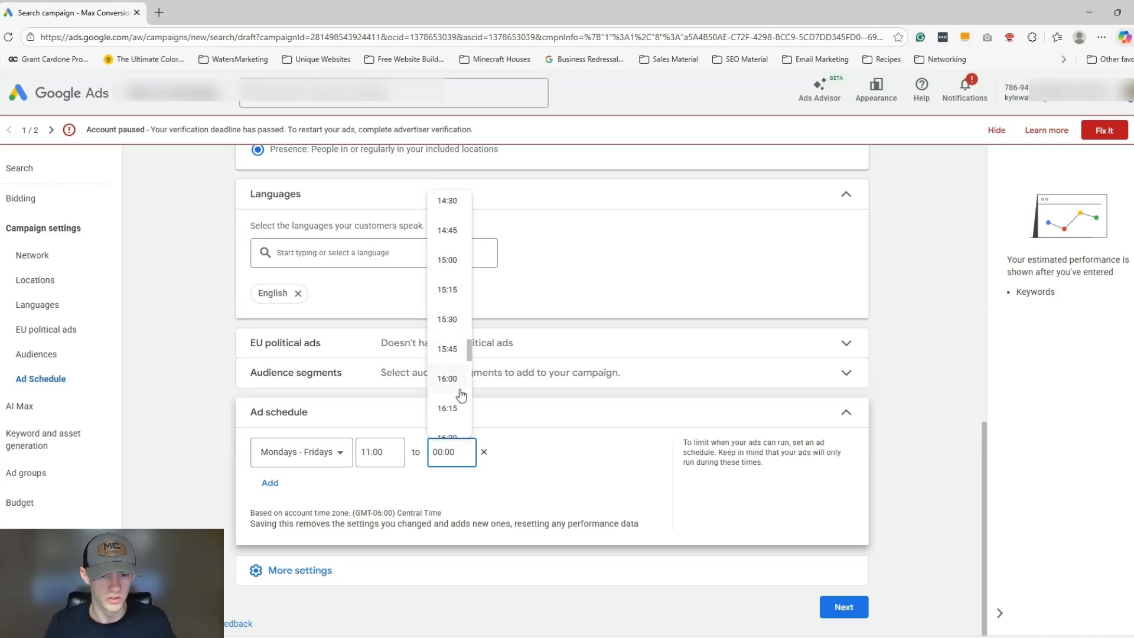
click(467, 262)
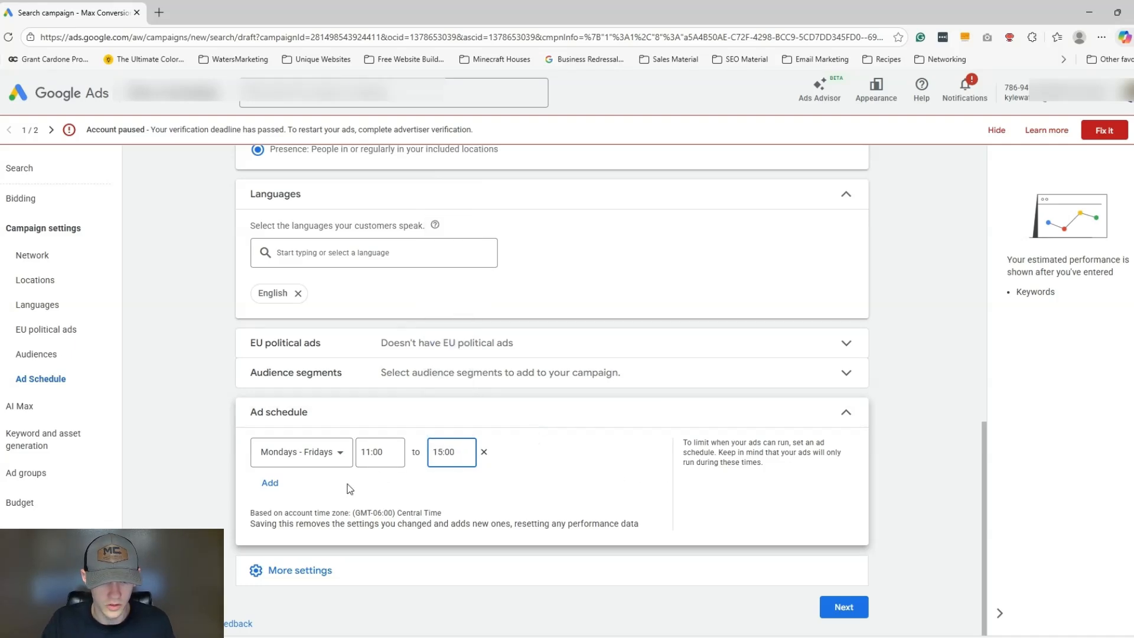
Show the campaign's additional settings and look through the audience segments options.
click(349, 569)
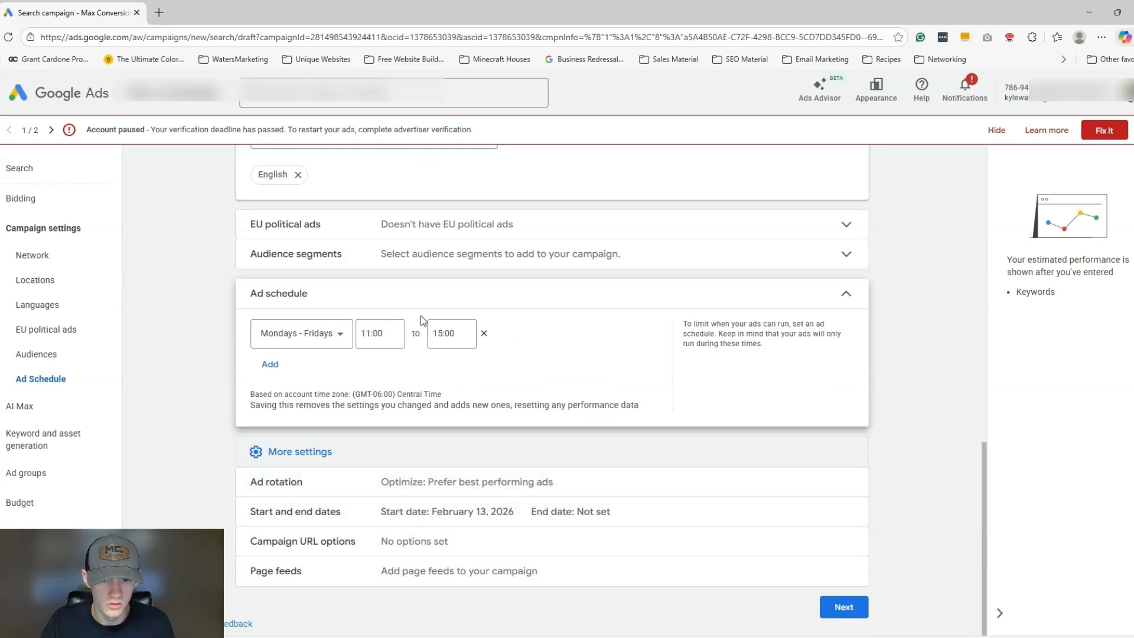
click(467, 255)
scroll(543, 344, down, 7)
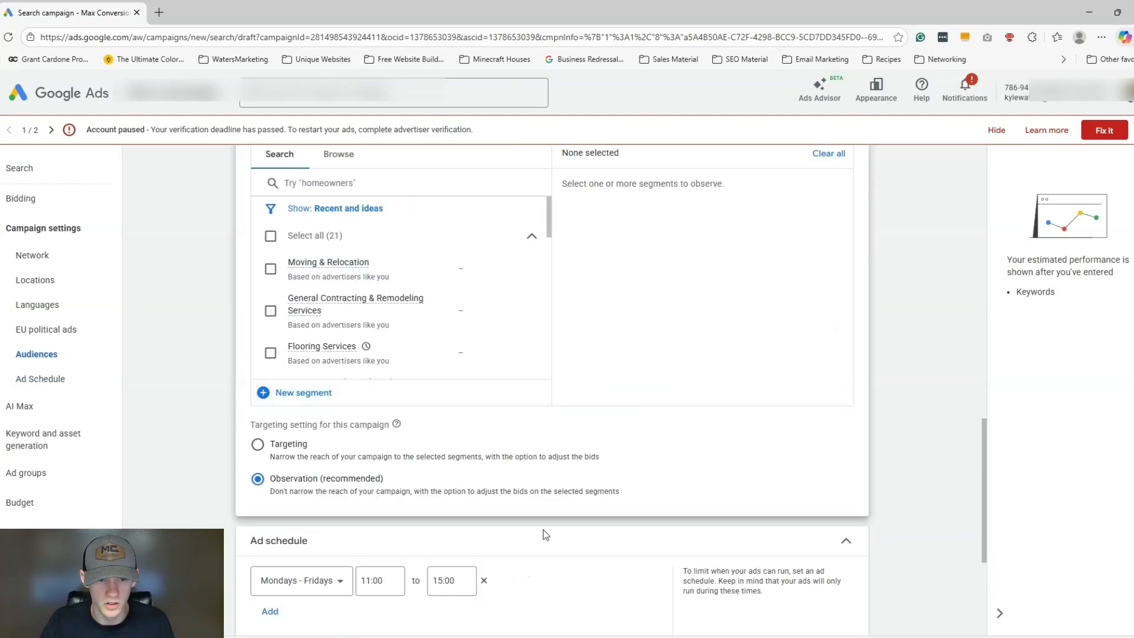
scroll(542, 534, down, 4)
Continue past the campaign settings and AI Max with AI Max left off, and skip keyword and asset generation.
click(845, 607)
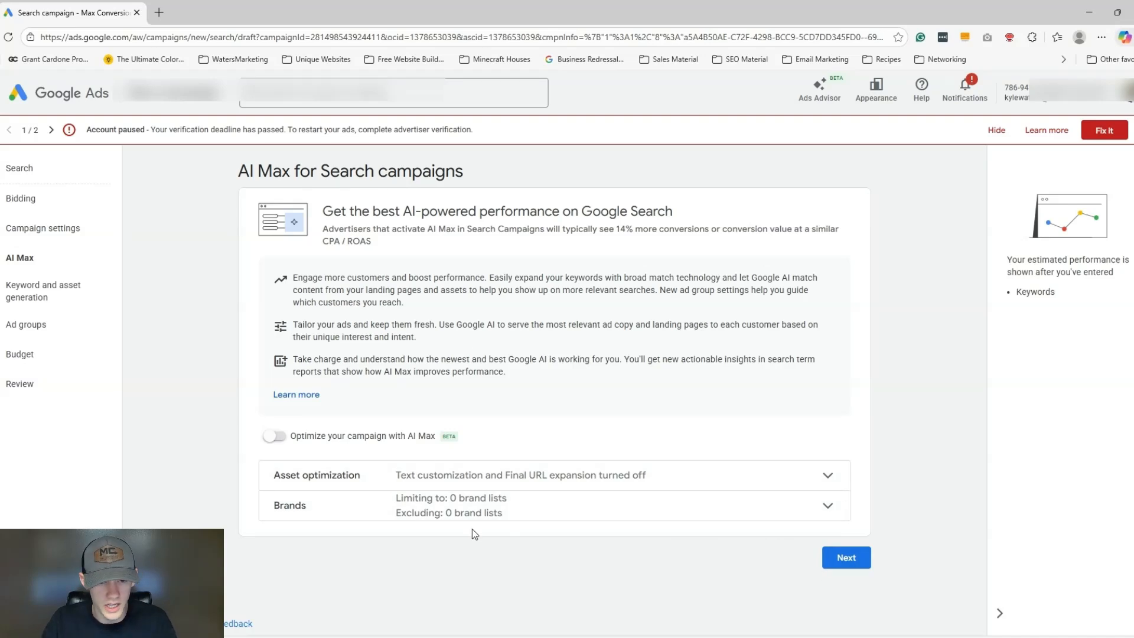
click(841, 564)
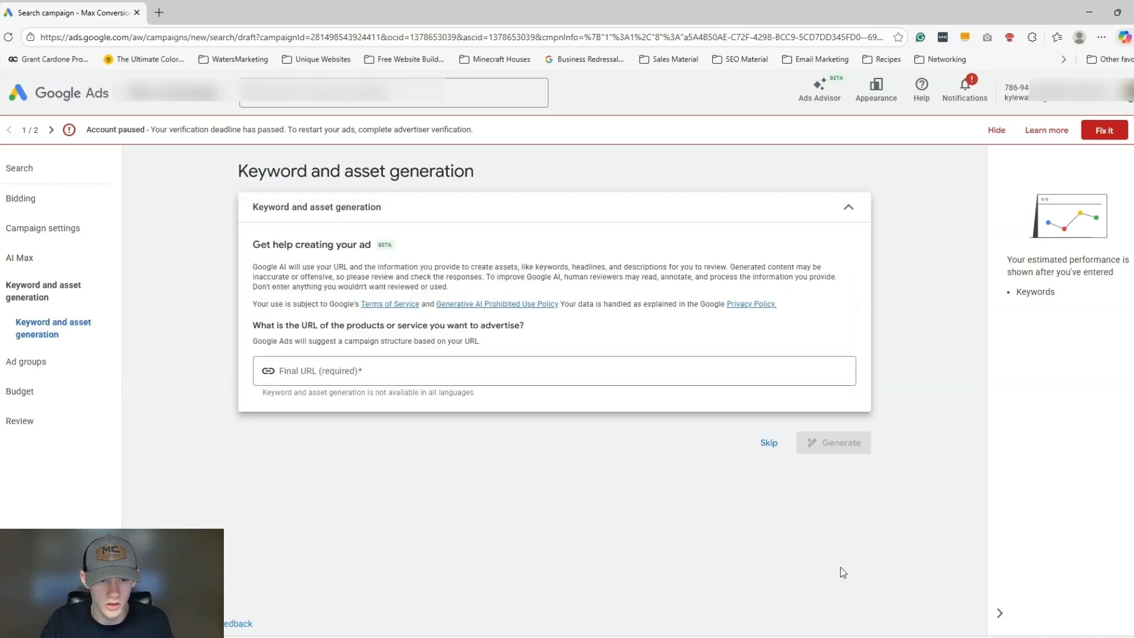
click(768, 444)
click(312, 358)
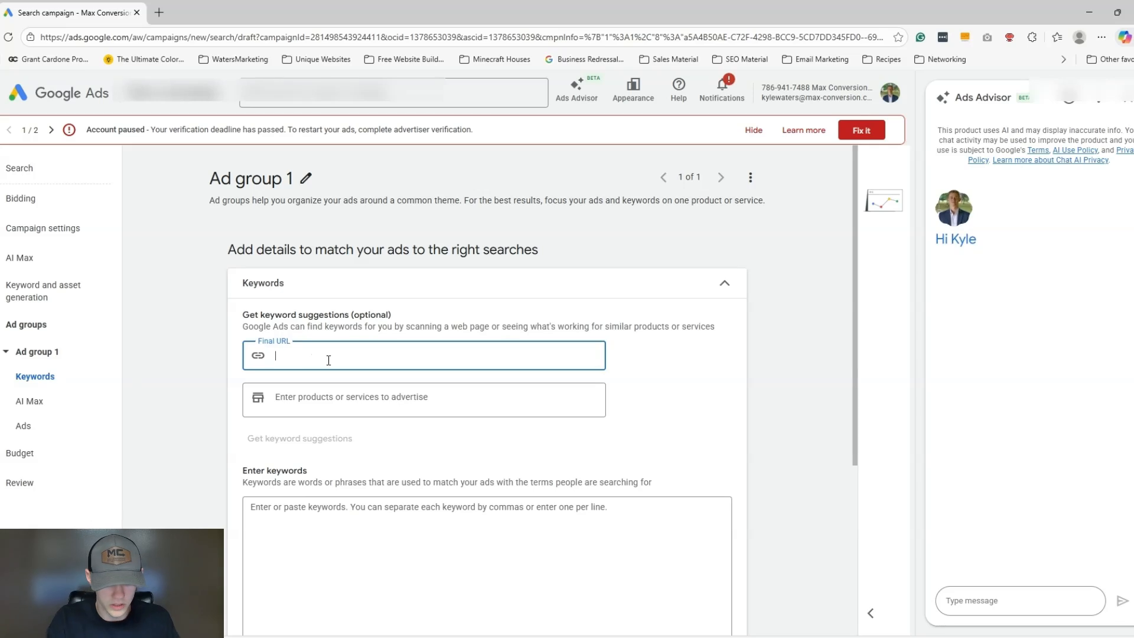
text(https:/)
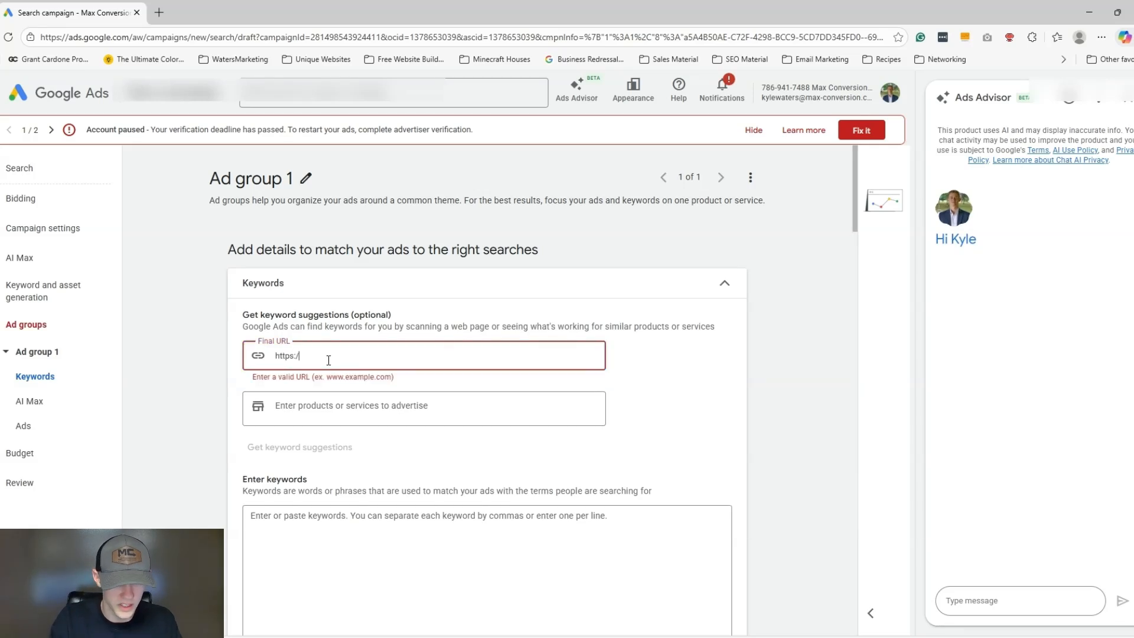
text(/)
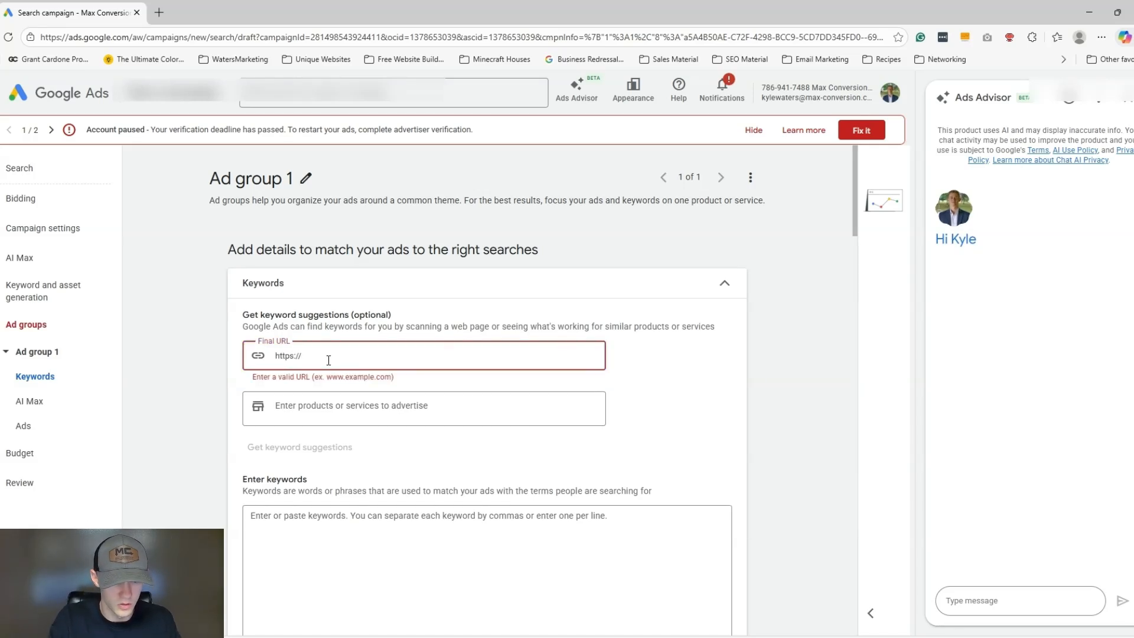
text(max-conversion.com)
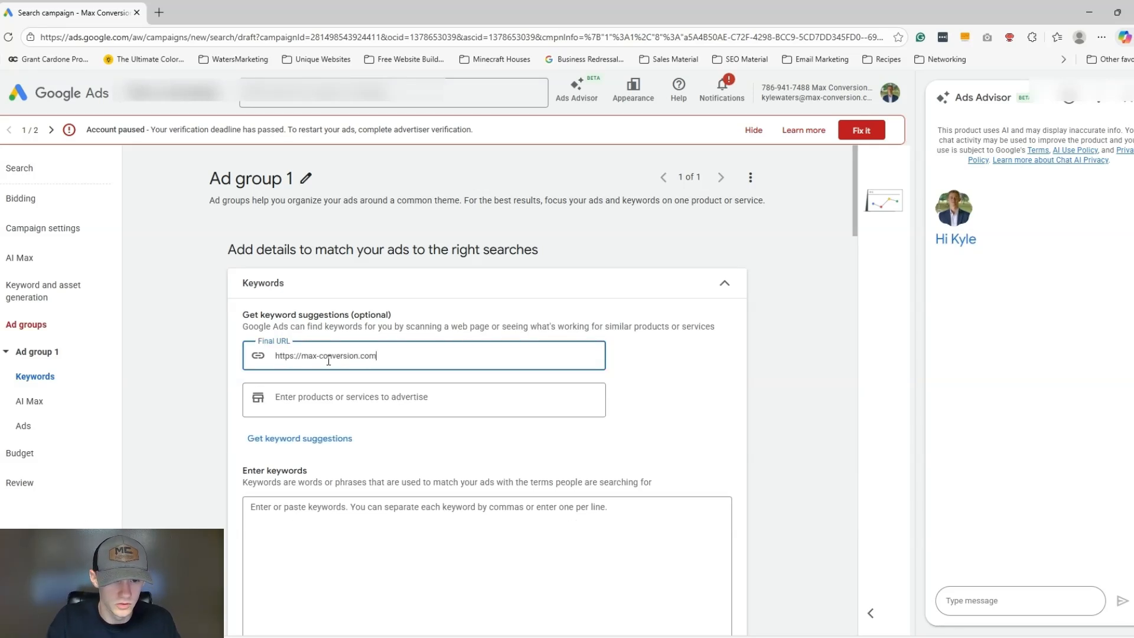
key(ctrl+a)
Add the exact match keyword [flooring company houston] to Ad group 1.
scroll(436, 370, down, 2)
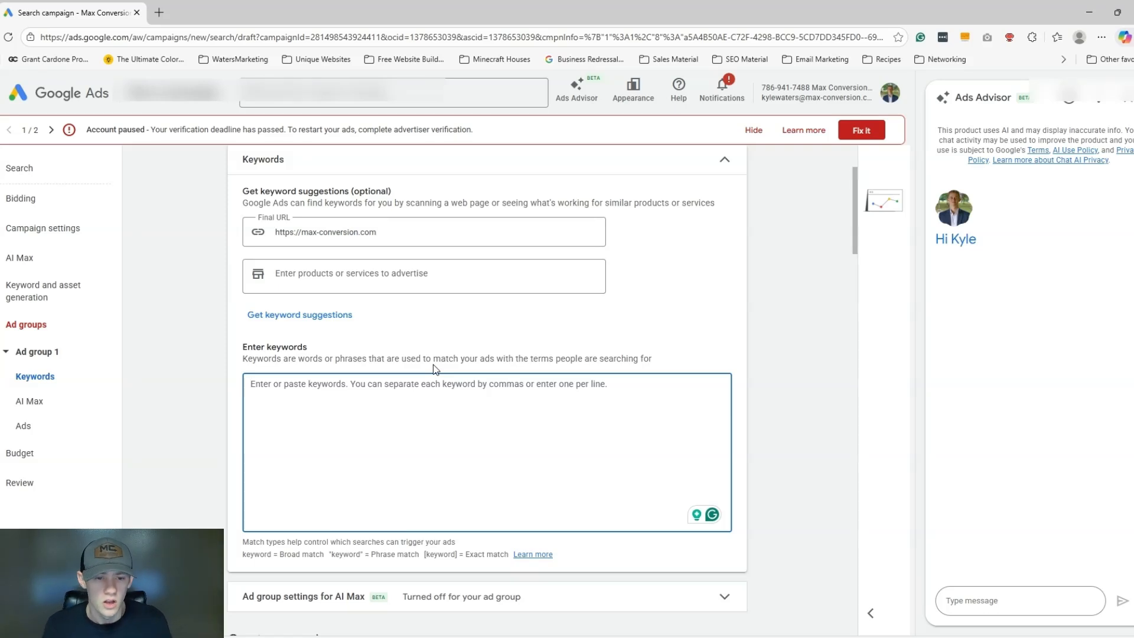
text([floo)
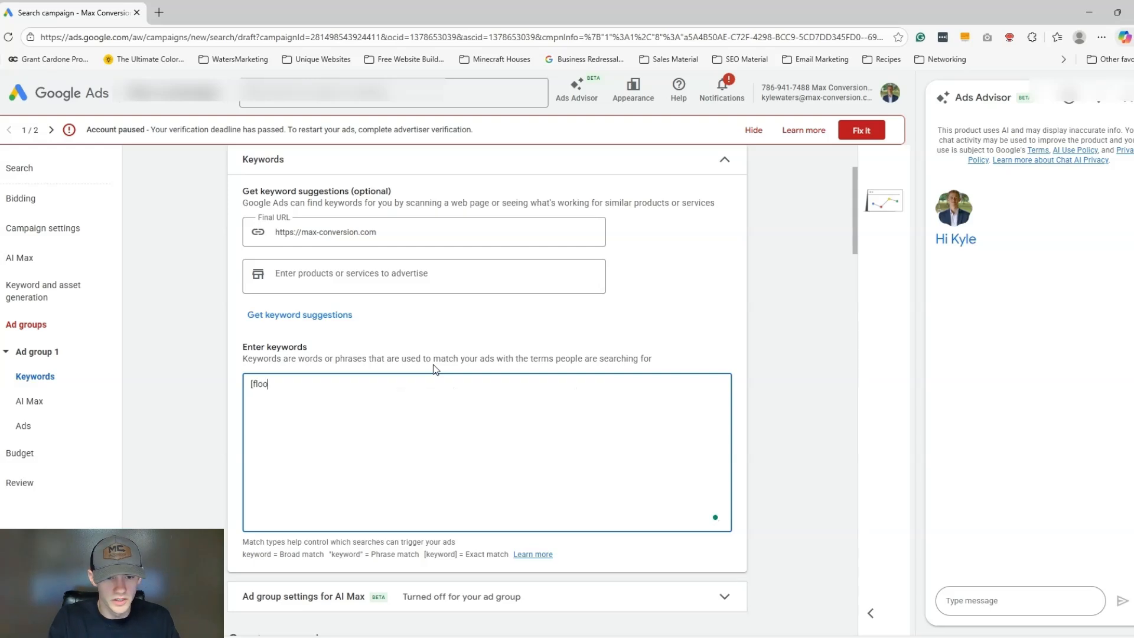
text(ring company houston)
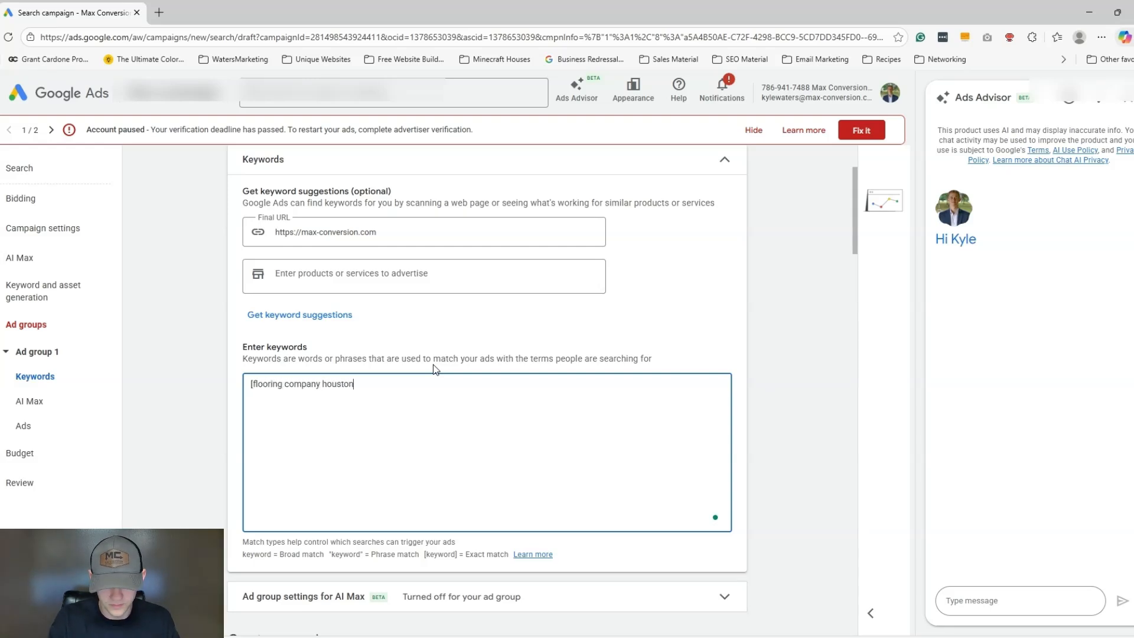
text(][\)
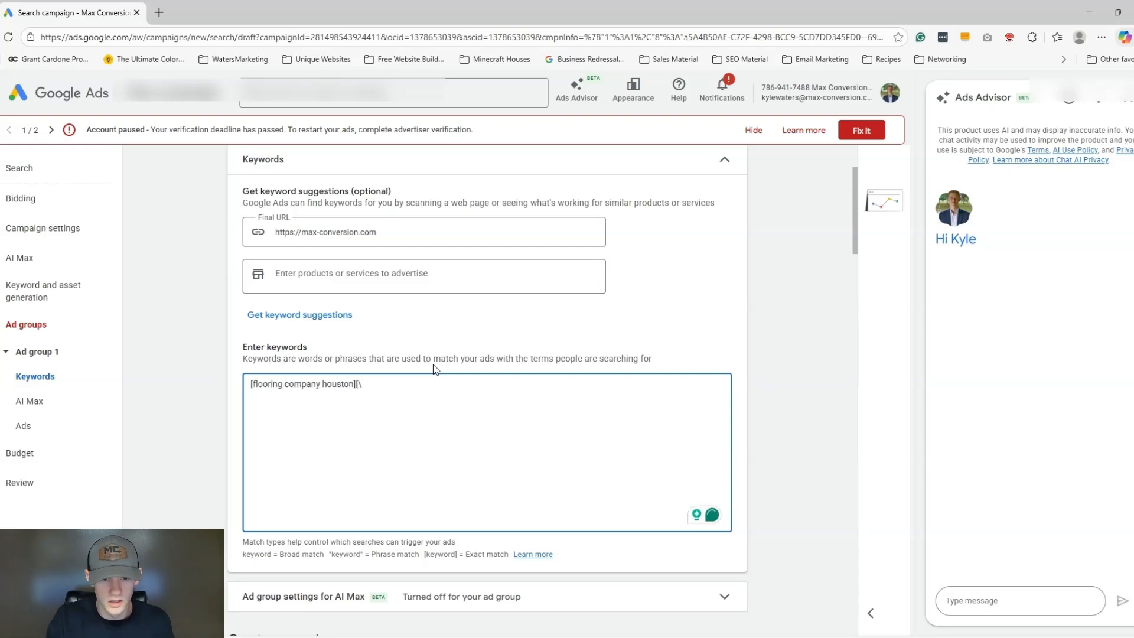
key(BackSpace)
key(BackSpace)
key(ctrl+Left)
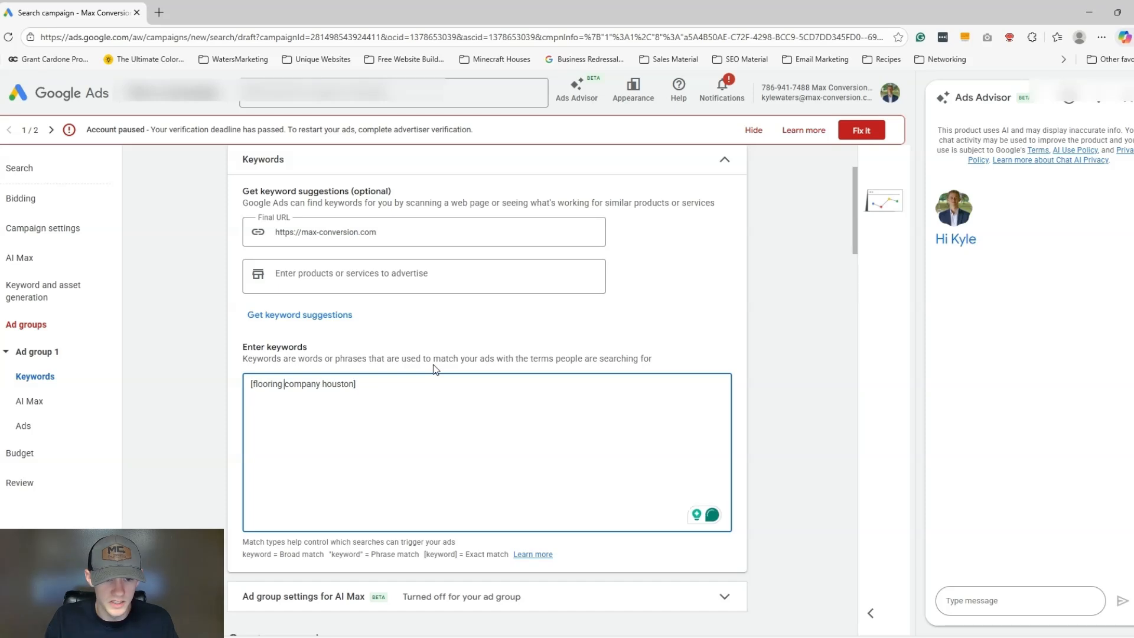
Try flooring company houston without brackets as a second, broad match keyword, and remove it again.
text(flooring company houston)
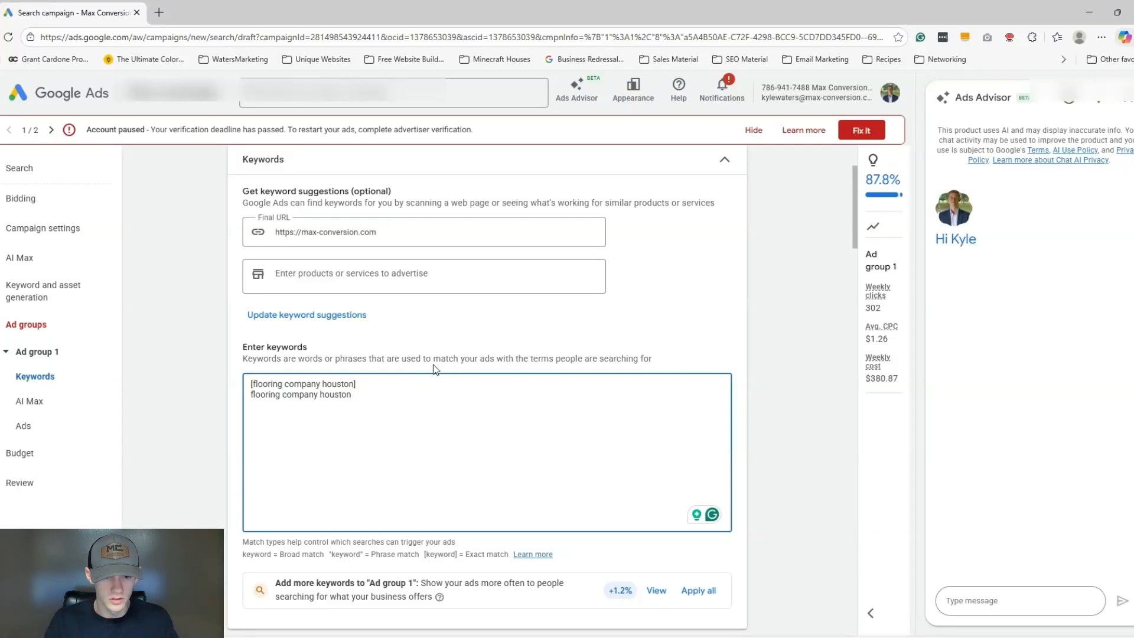
key(ctrl+shift+Left)
key(ctrl+shift+Left)
key(ctrl+shift+Left)
key(BackSpace)
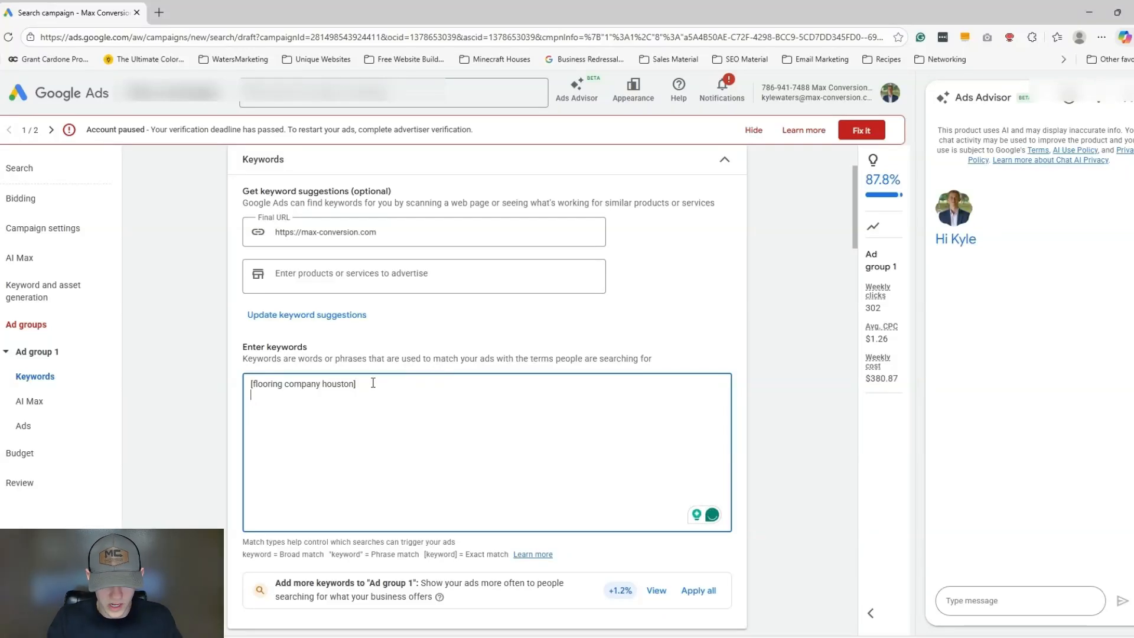
Try [flooring contractors] as a second exact match keyword and delete it from the keyword list.
text(flooring companies)
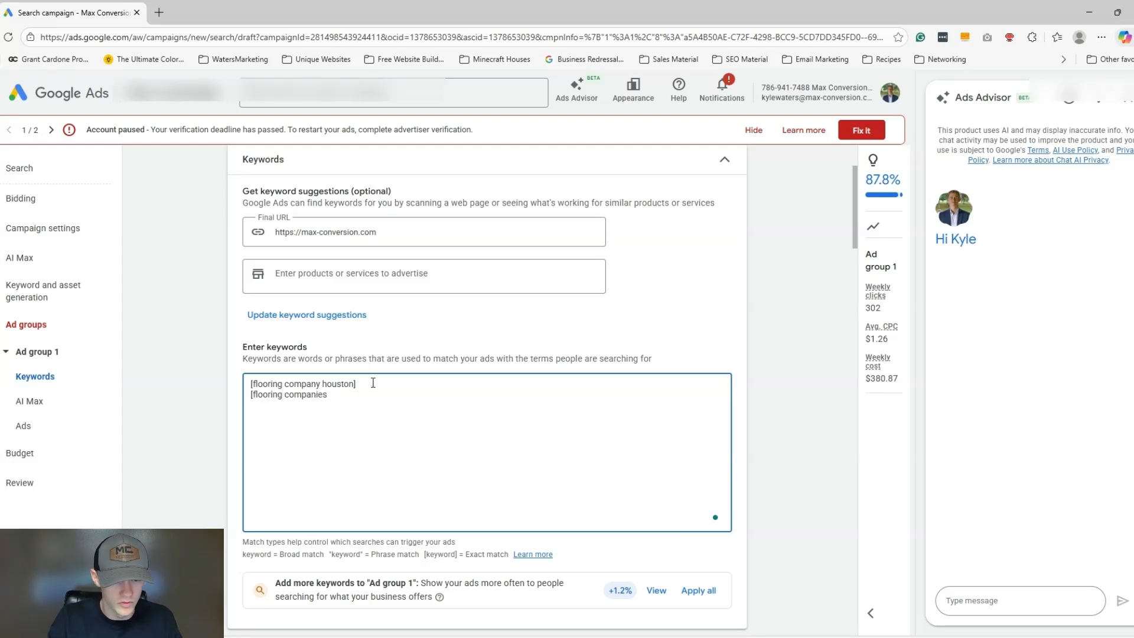
key(ctrl+shift+Left)
text(contractors])
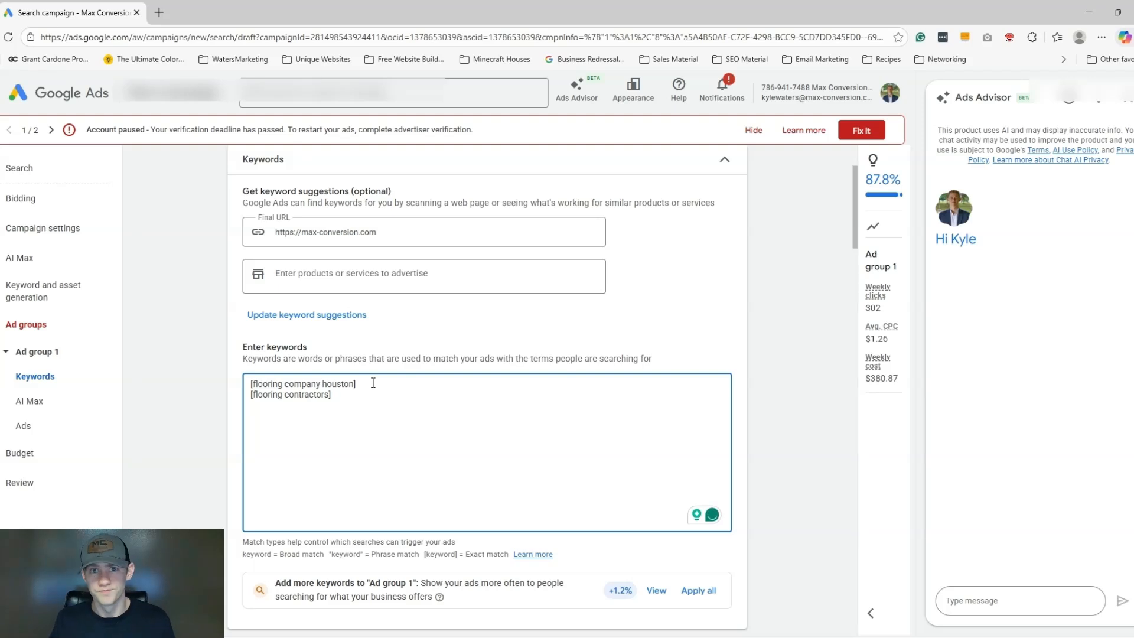
key(shift+Home)
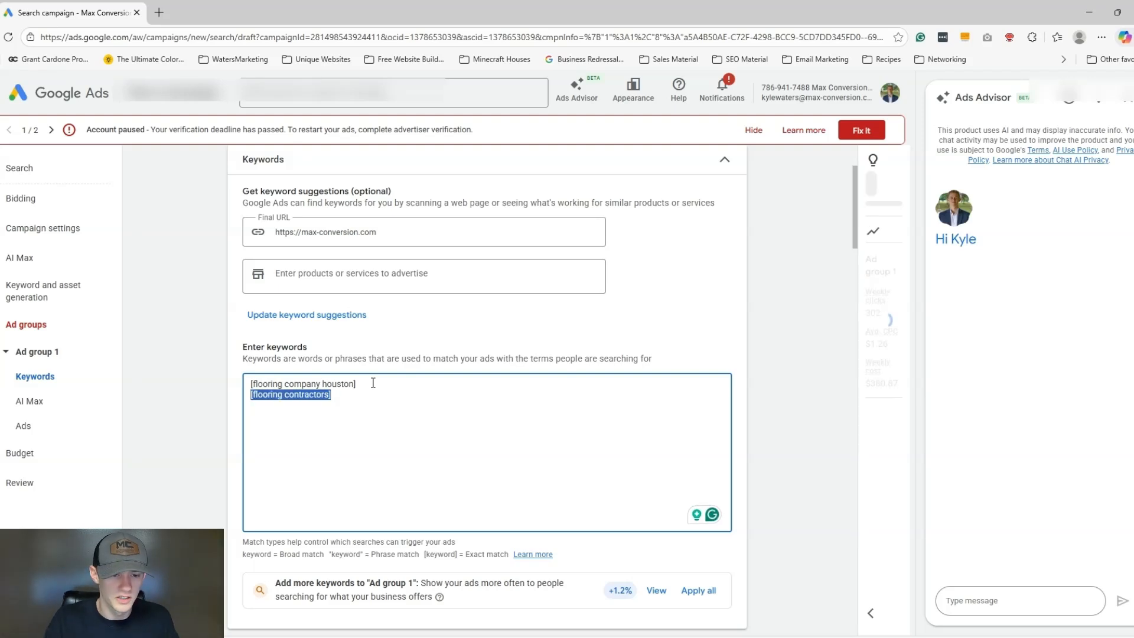
key(BackSpace)
scroll(437, 373, down, 8)
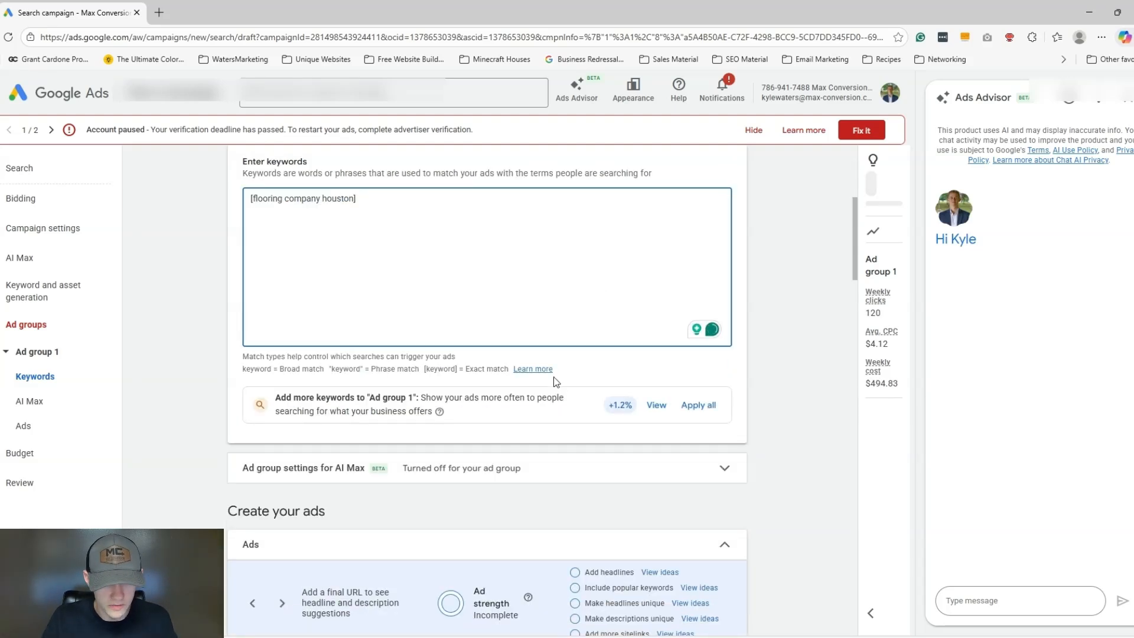
click(301, 411)
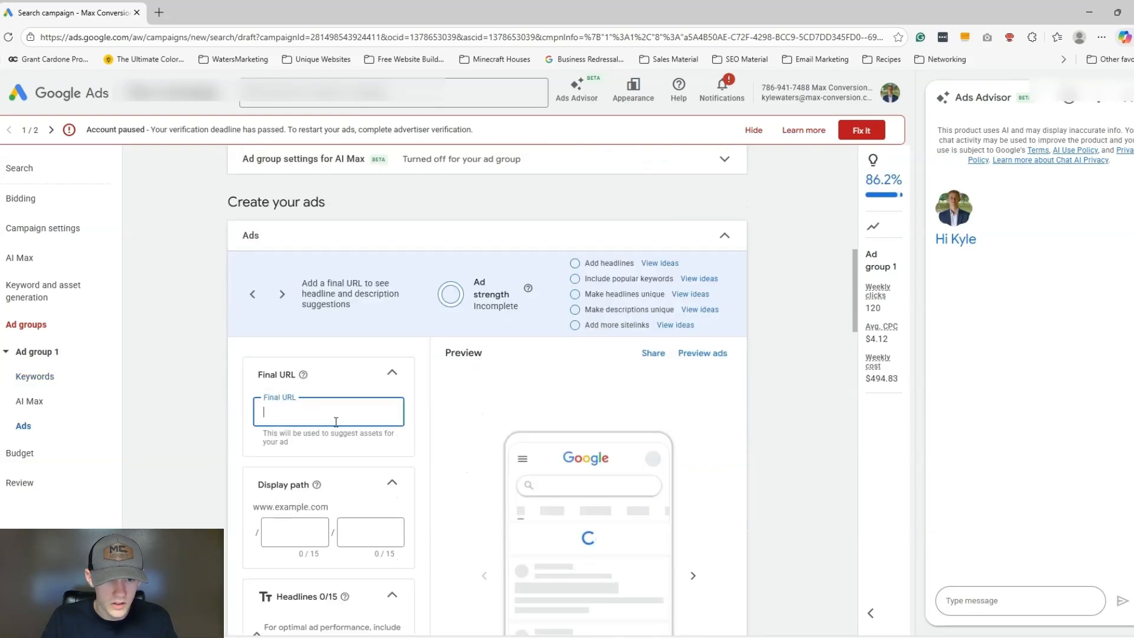
scroll(355, 348, up, 10)
drag(401, 358, 230, 357)
key(ctrl+c)
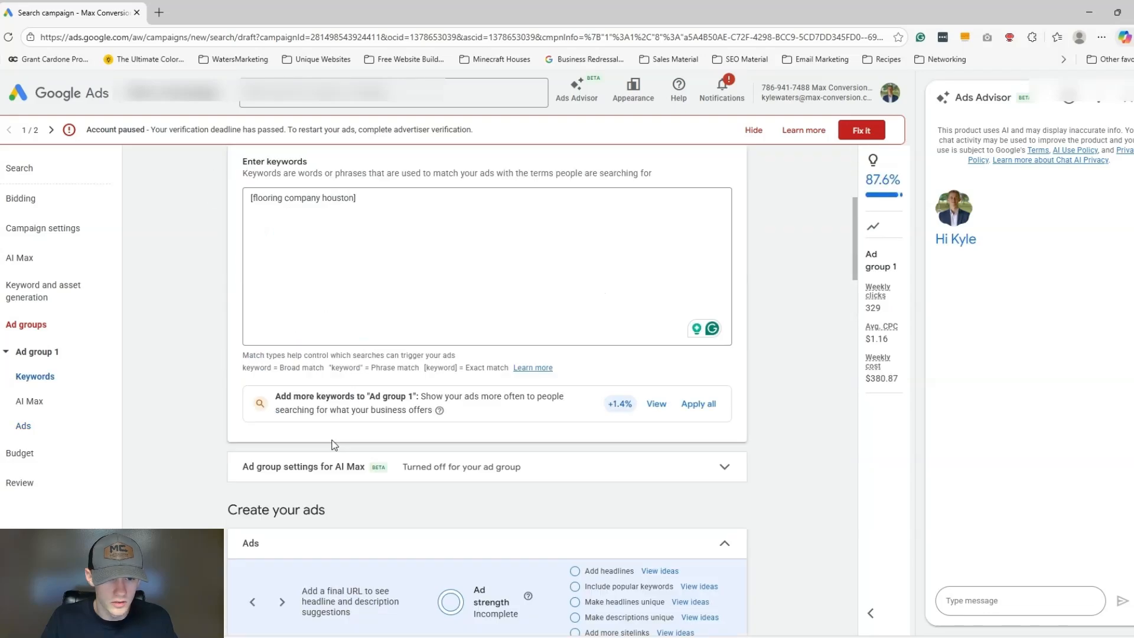
scroll(322, 455, down, 8)
click(320, 470)
key(ctrl+v)
Set the ad's display path to Flooring and Houston.
scroll(321, 470, down, 4)
click(286, 342)
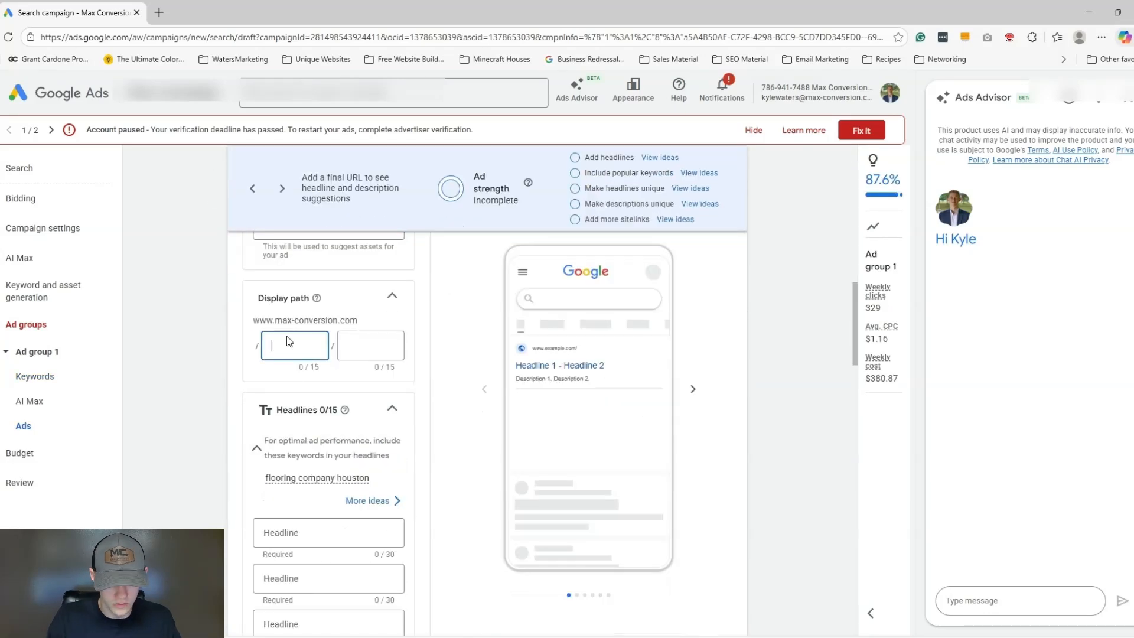
text(Flooring)
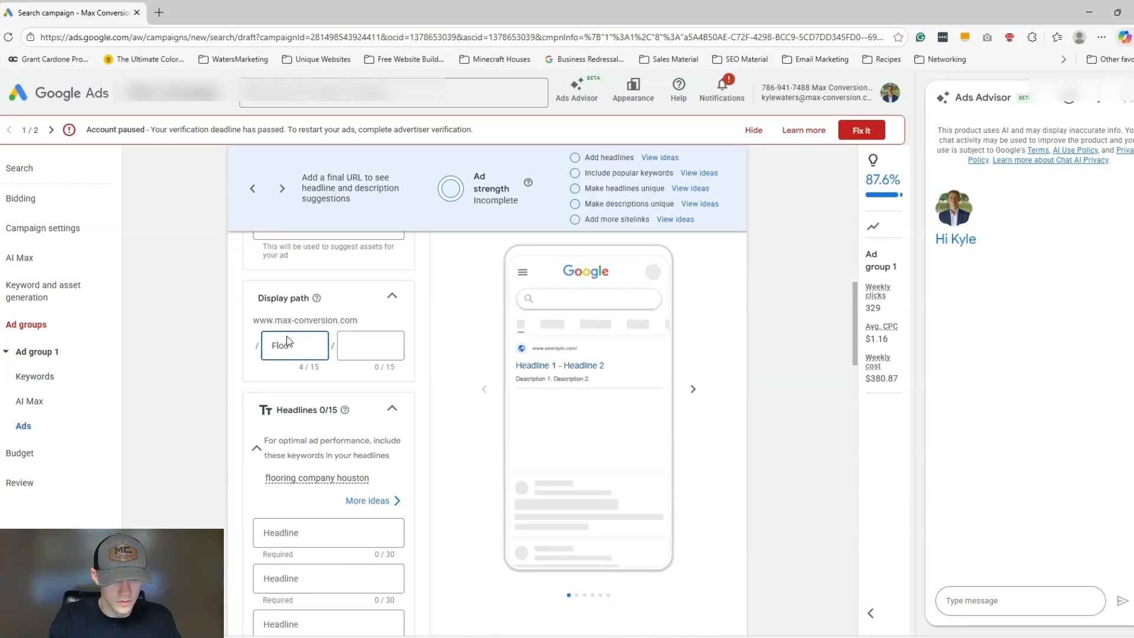
key(BackSpace)
key(BackSpace)
key(BackSpace)
text(ing)
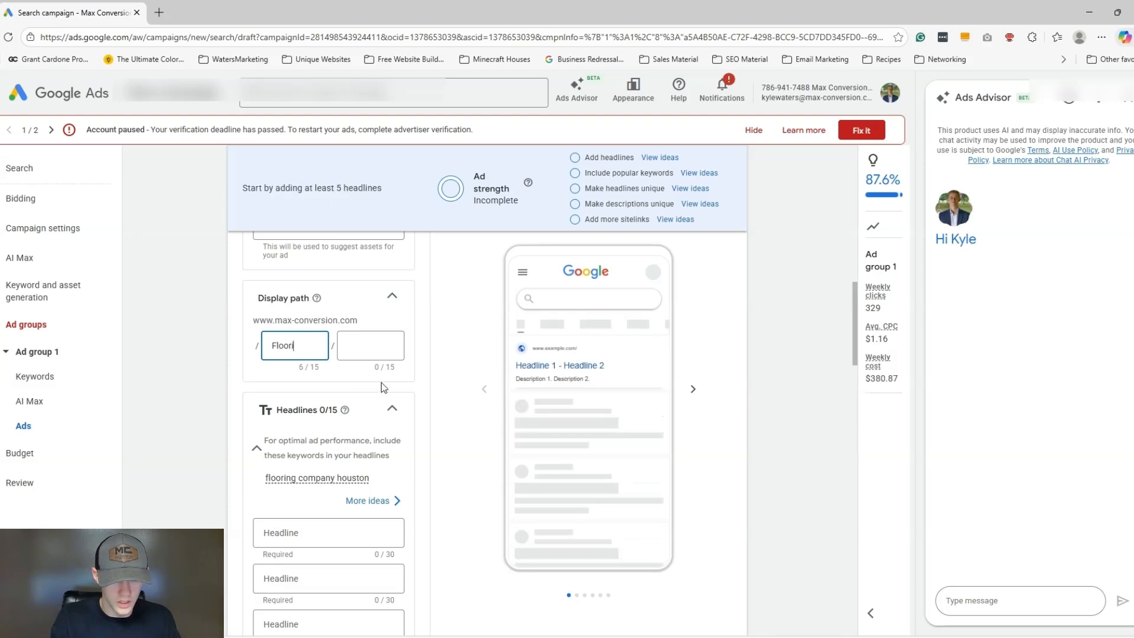
key(Tab)
text(Houston)
key(Tab)
Fill the first headline with the keyword insertion syntax line copied from the hint below it.
scroll(354, 381, down, 3)
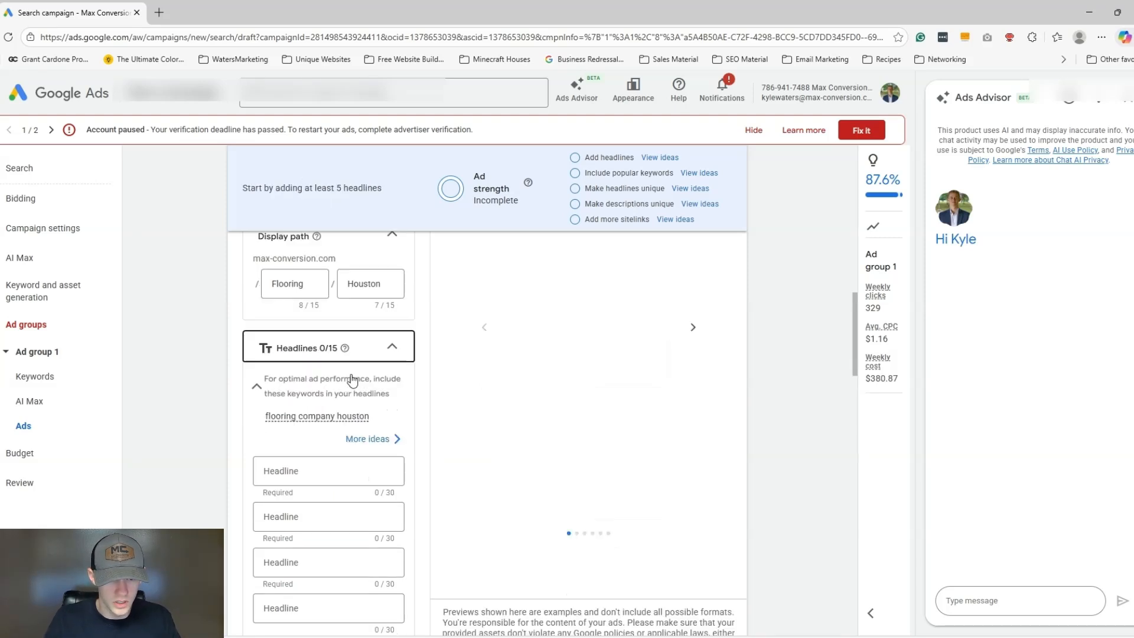
click(300, 351)
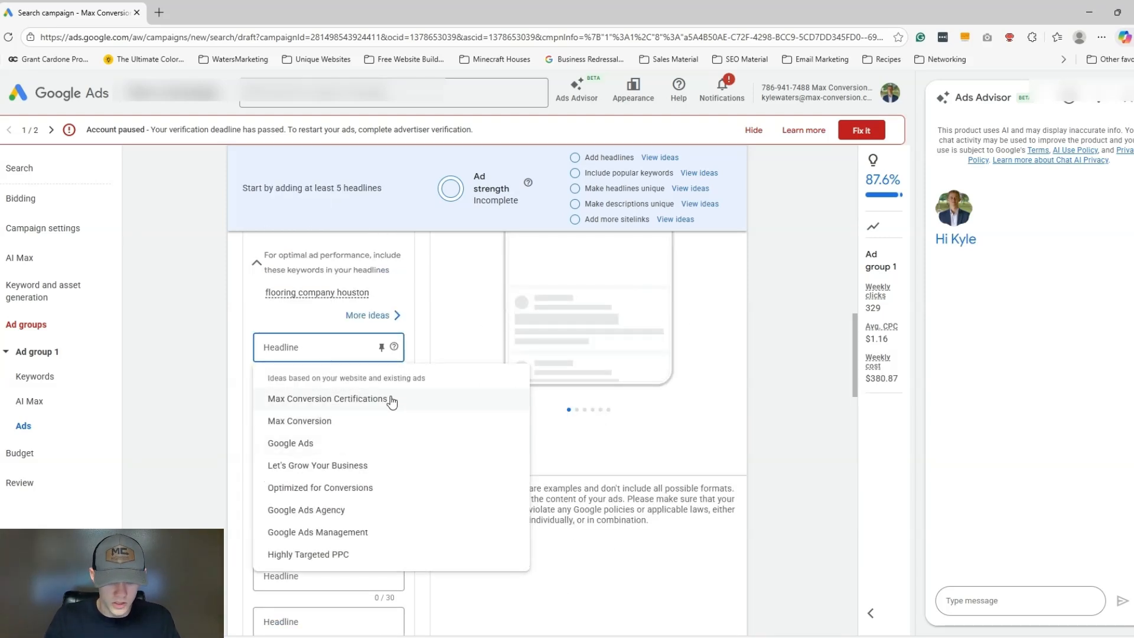
text({ke)
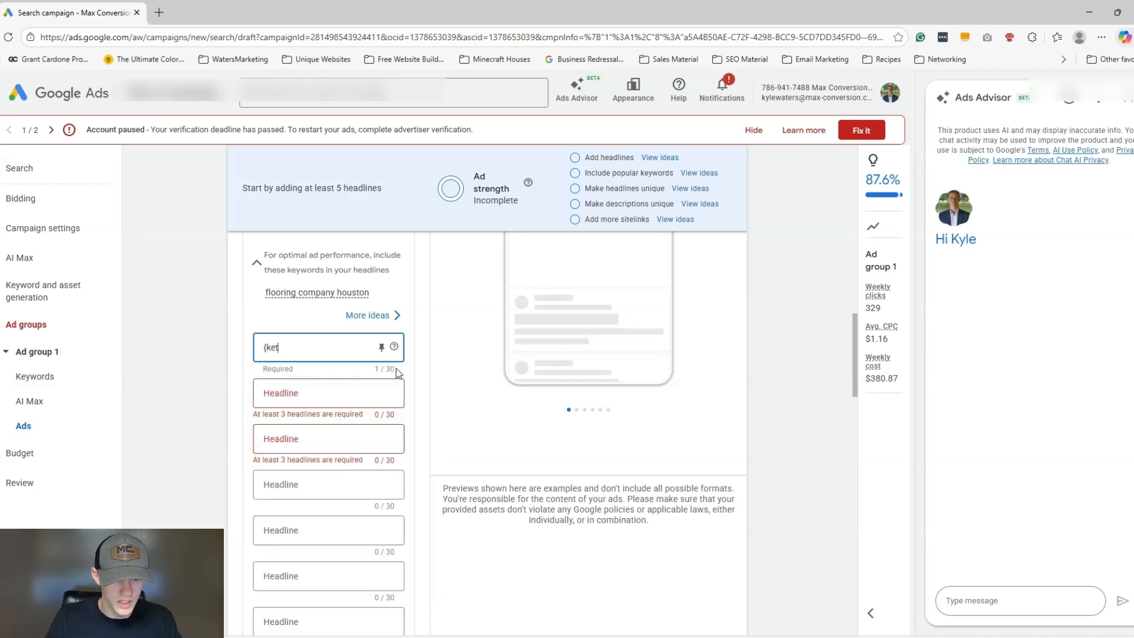
text(y)
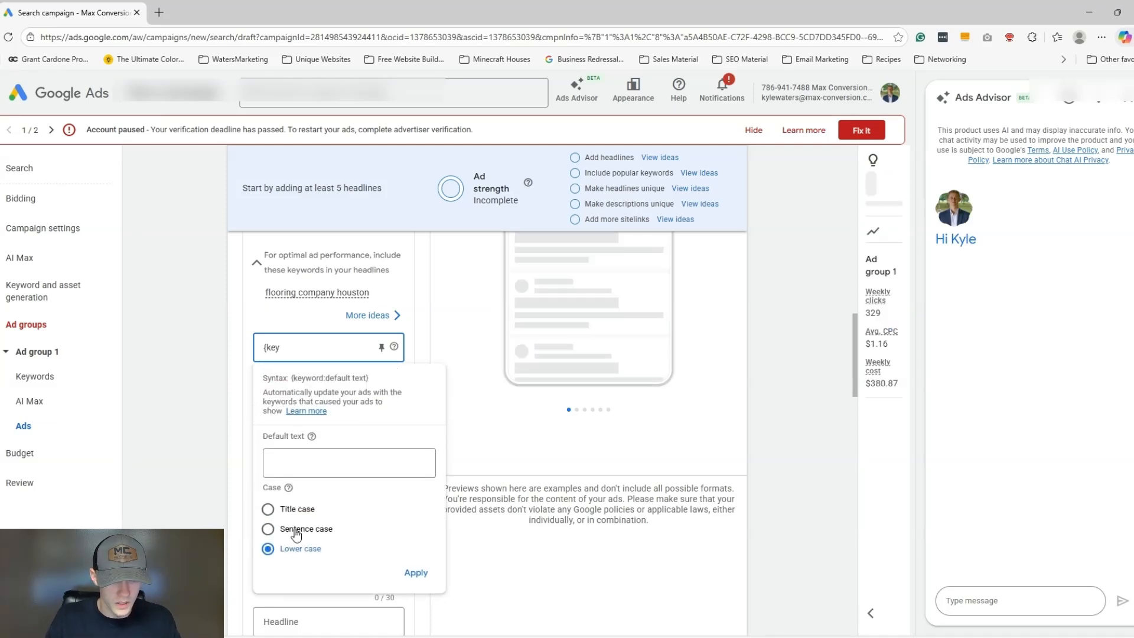
text(w)
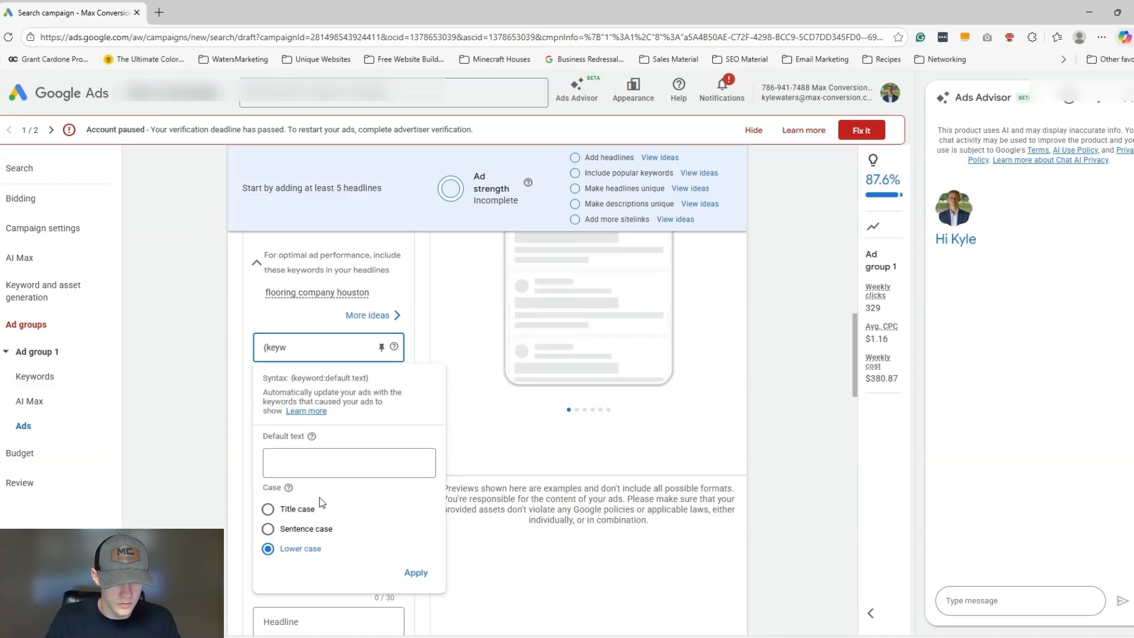
triple_click(306, 378)
key(ctrl+c)
click(297, 347)
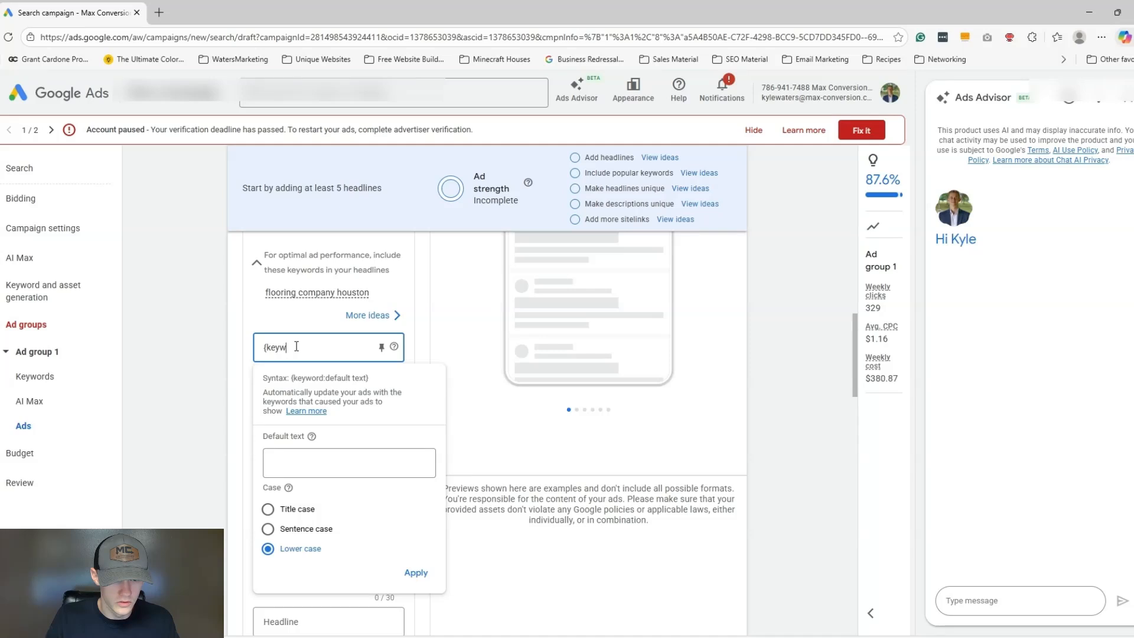
key(ctrl+a)
key(ctrl+v)
Remove the leading Syntax: label from the first headline, leaving only {keyword:default text}.
drag(247, 353, 305, 349)
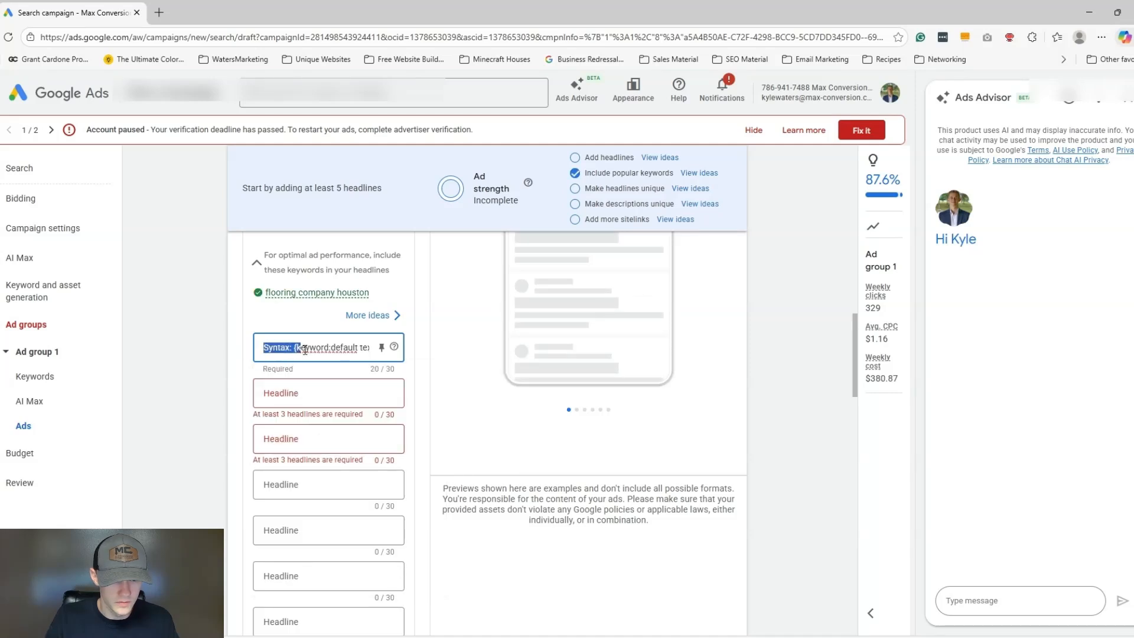
click(215, 368)
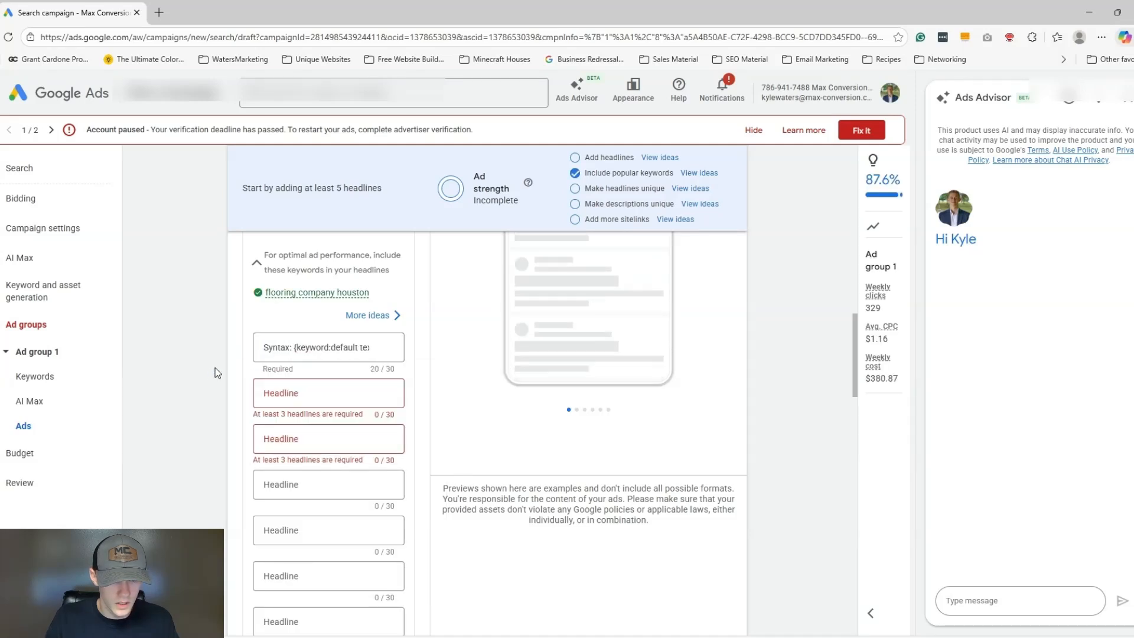
click(297, 353)
text(d)
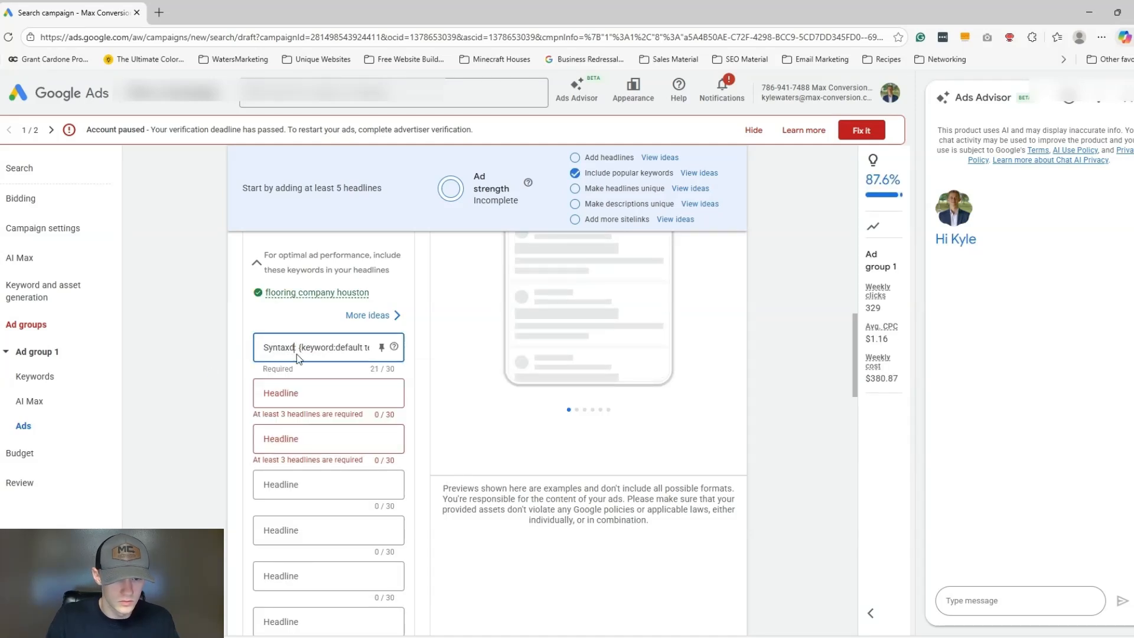
key(Right)
key(Right)
key(shift+Home)
key(BackSpace)
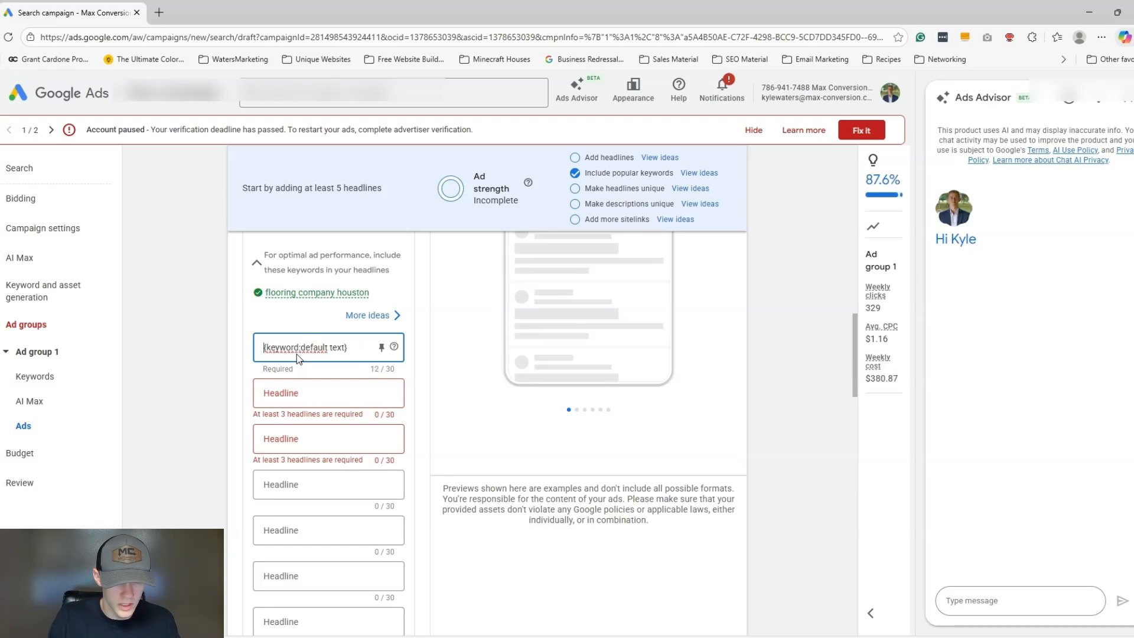
Replace the placeholder default text in the first headline's keyword insertion with Flooring Contracot Houston.
key(Right)
key(Right)
key(Right)
key(Right)
key(Right)
key(Right)
key(Right)
key(Right)
key(Right)
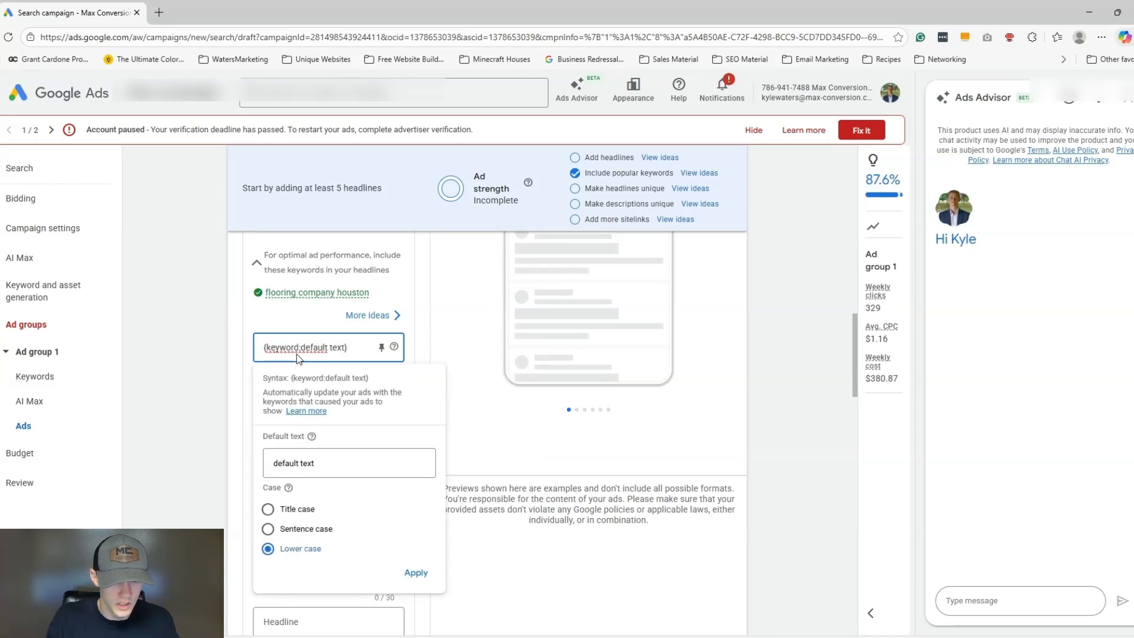
key(ctrl+shift+Right)
key(ctrl+shift+Right)
text(Flooring)
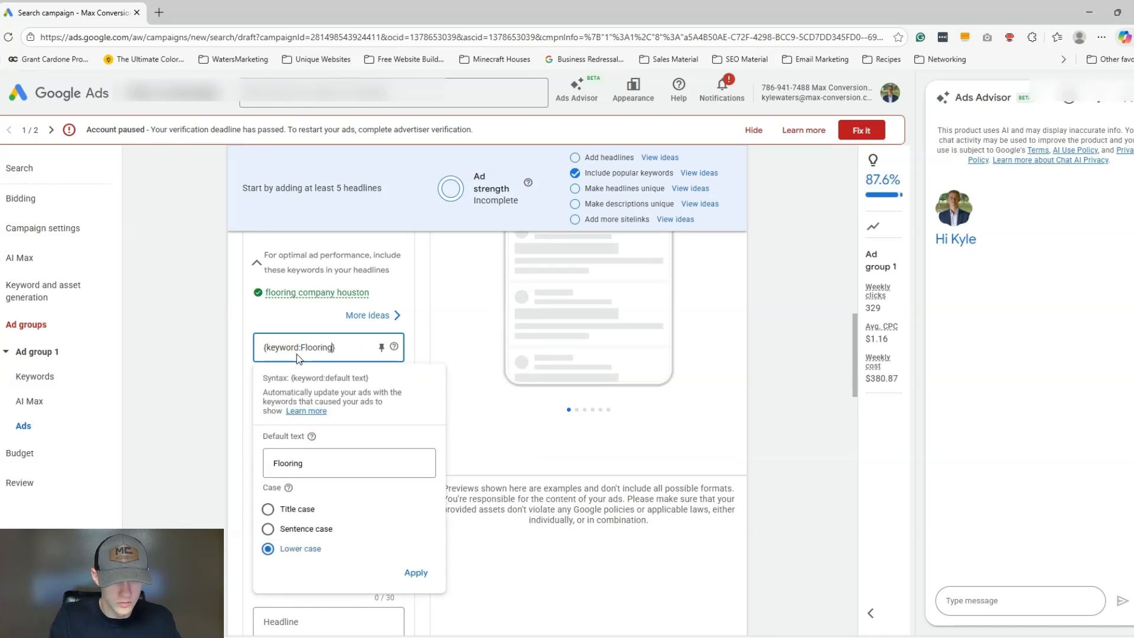
text( Contracot rHouston)
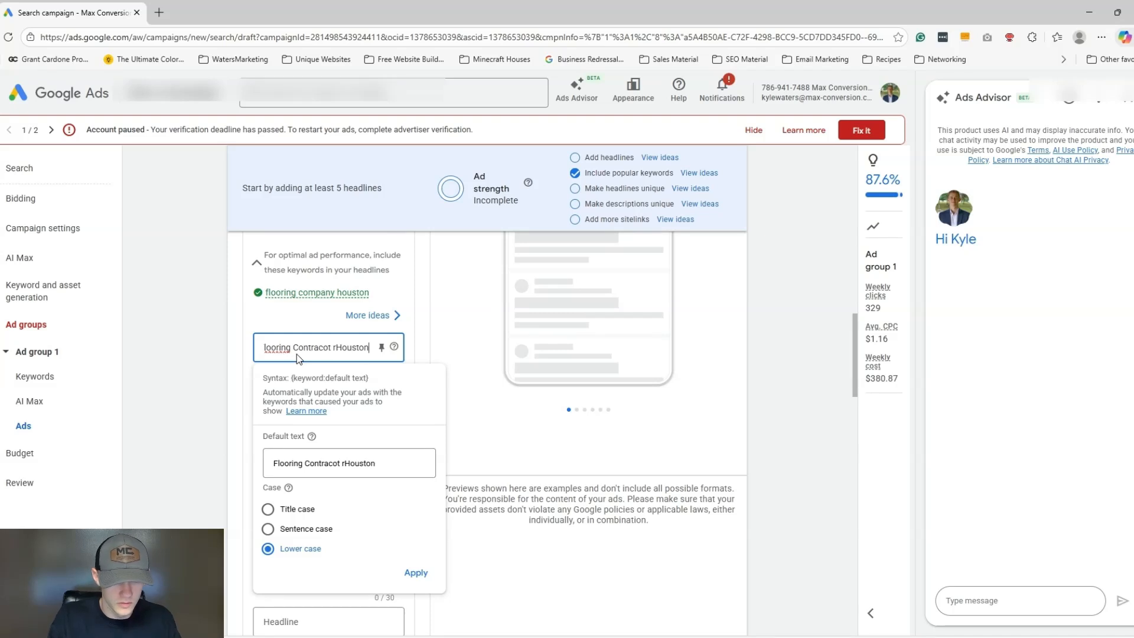
key(ctrl+shift+Left)
text(Housrt)
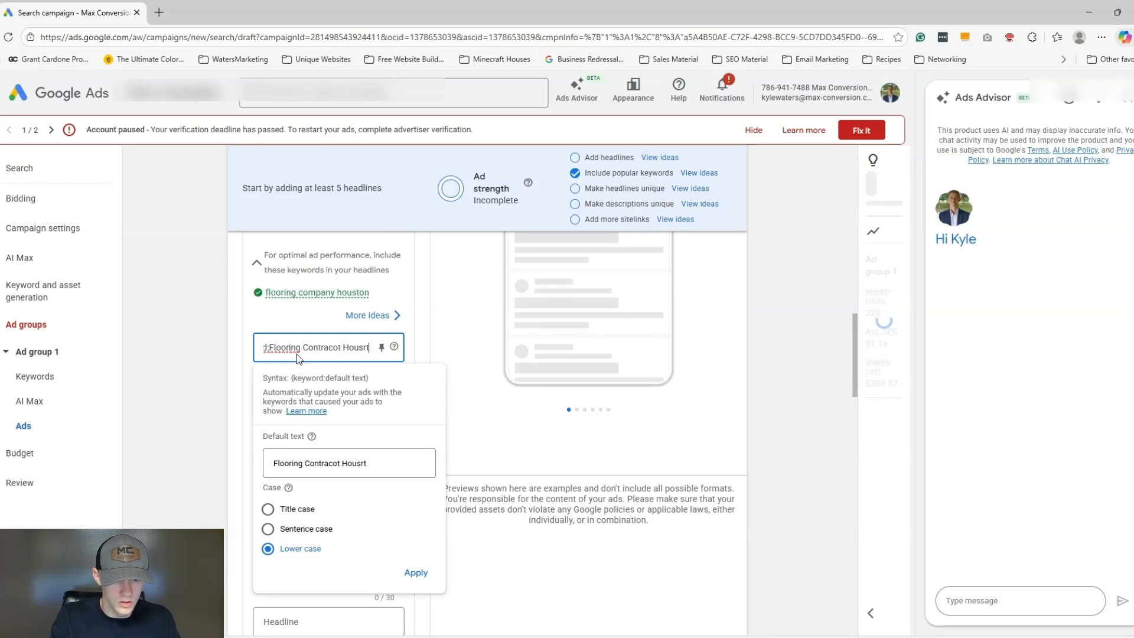
key(BackSpace)
key(BackSpace)
text(tonp)
key(BackSpace)
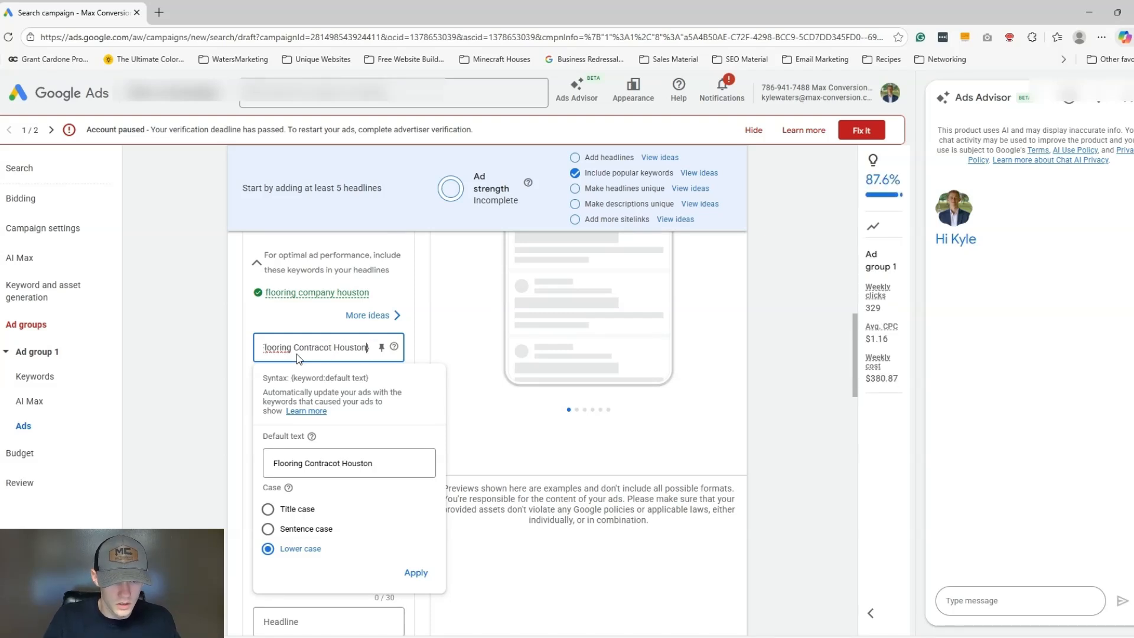
Correct the misspelled word Contracot to Contractor in the first headline's default text.
click(316, 347)
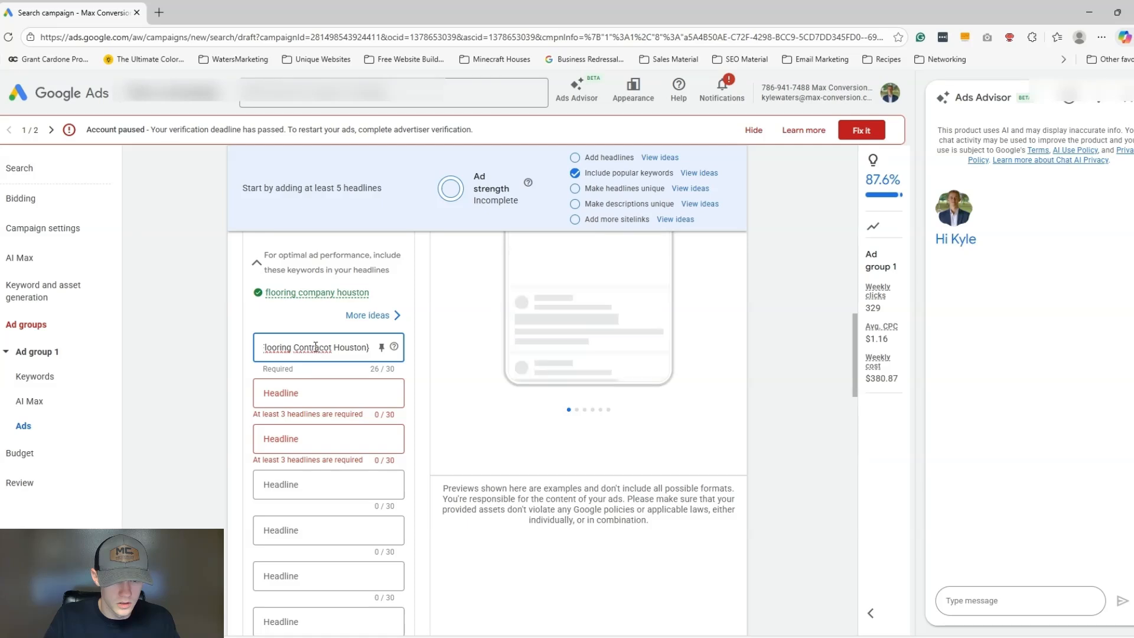
click(339, 414)
click(333, 357)
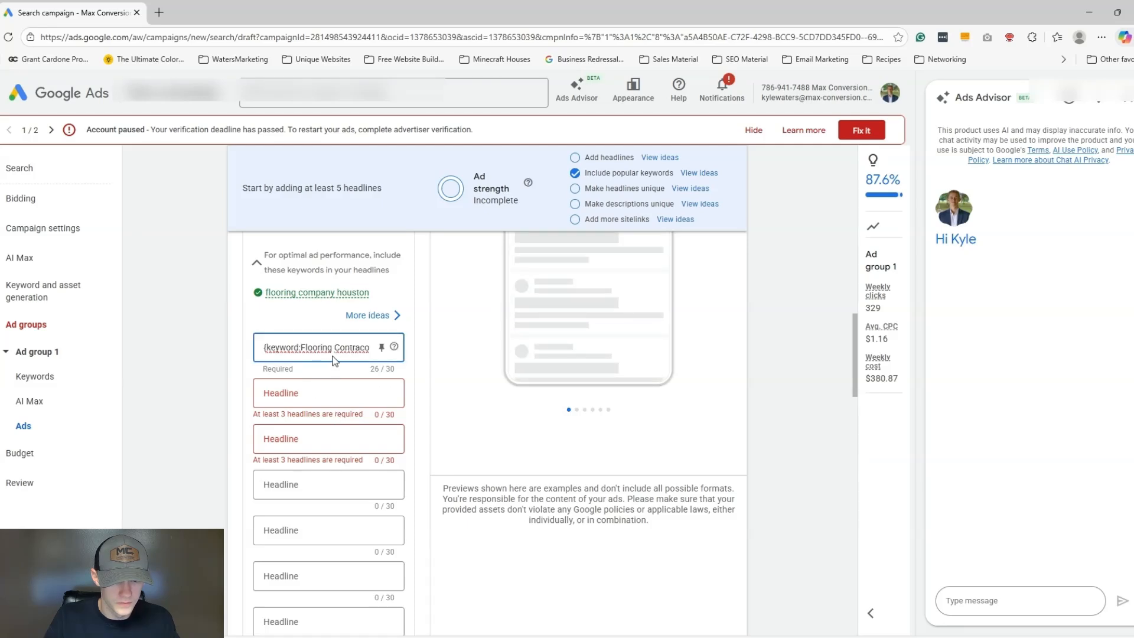
drag(360, 348, 403, 349)
click(322, 347)
click(331, 412)
drag(344, 347, 371, 348)
click(332, 347)
key(BackSpace)
key(BackSpace)
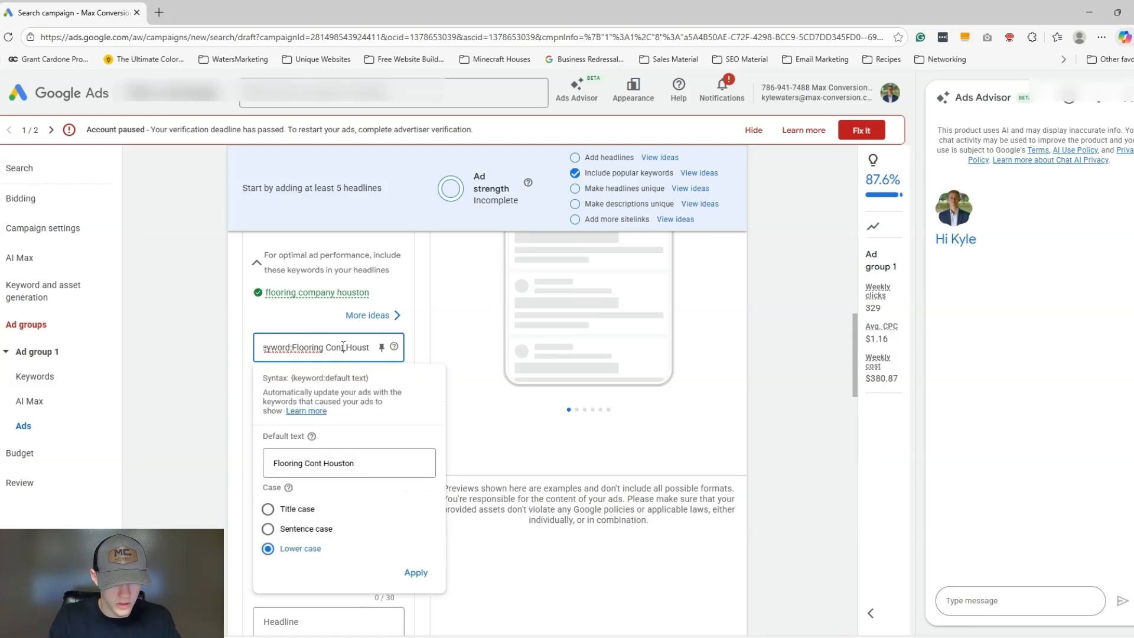
text(tor)
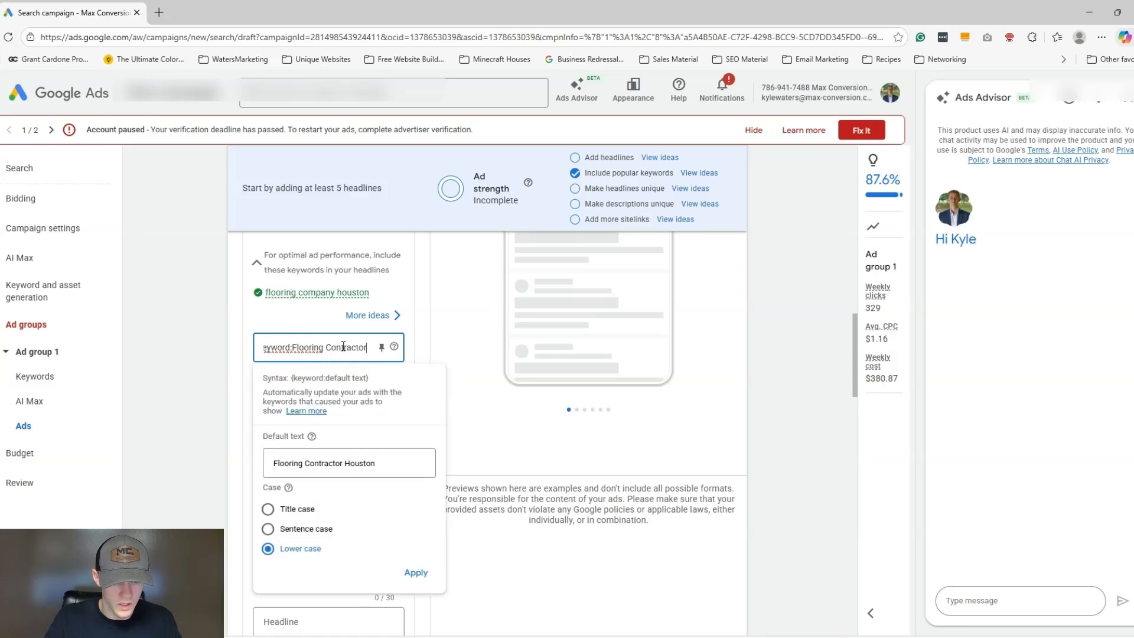
Apply title case to the first headline's keyword insertion and pin that headline to position 1.
click(282, 530)
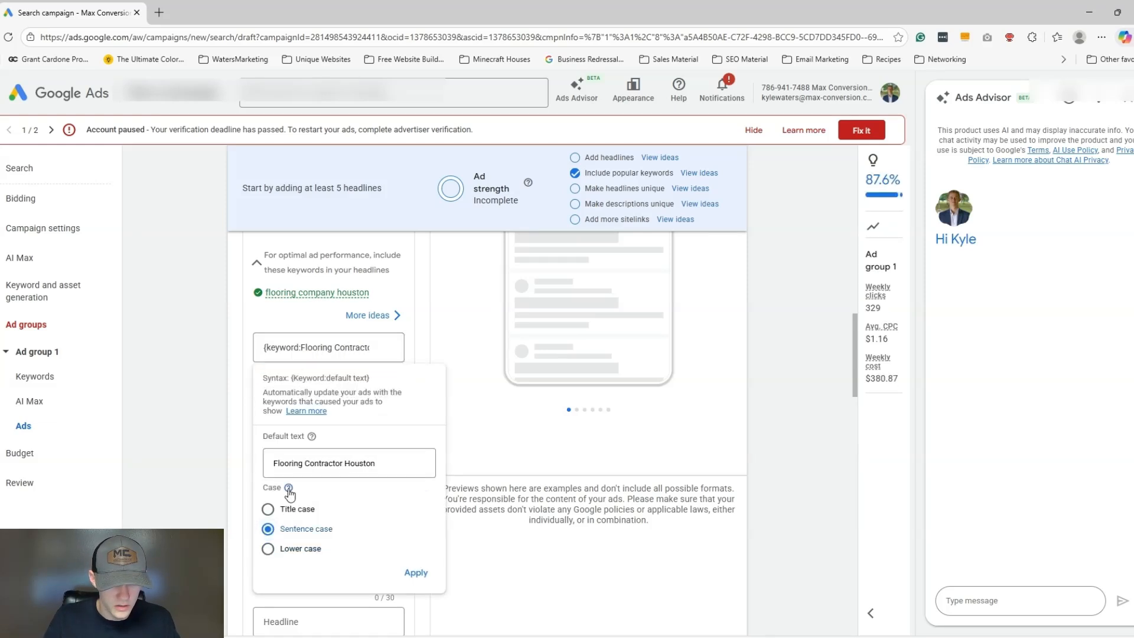
mouse_move(289, 488)
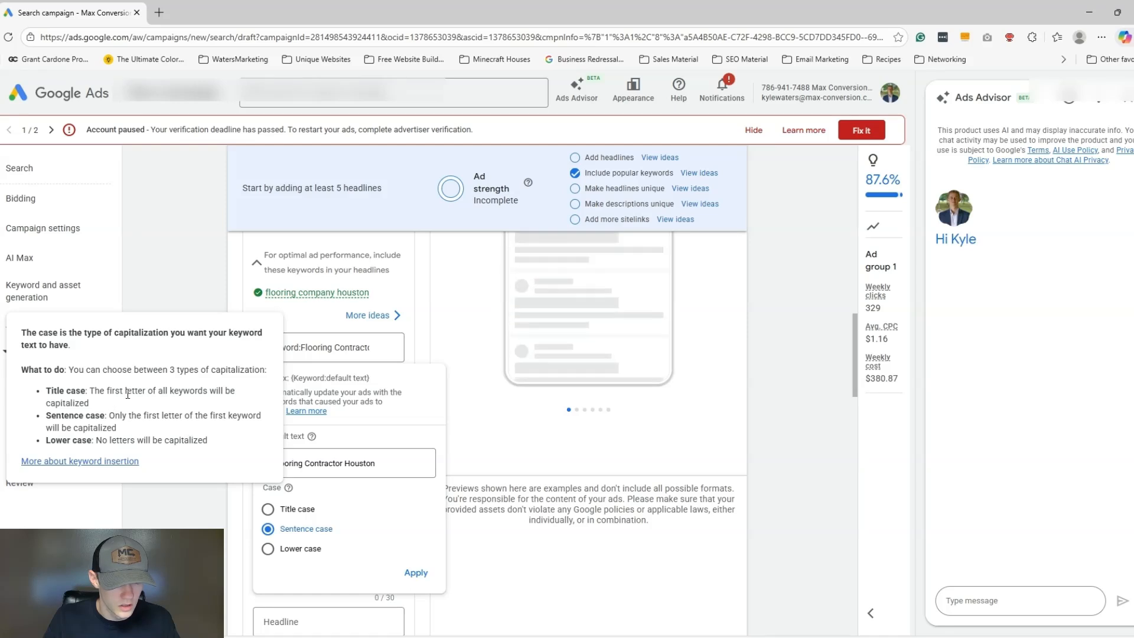
drag(127, 394, 210, 395)
click(298, 509)
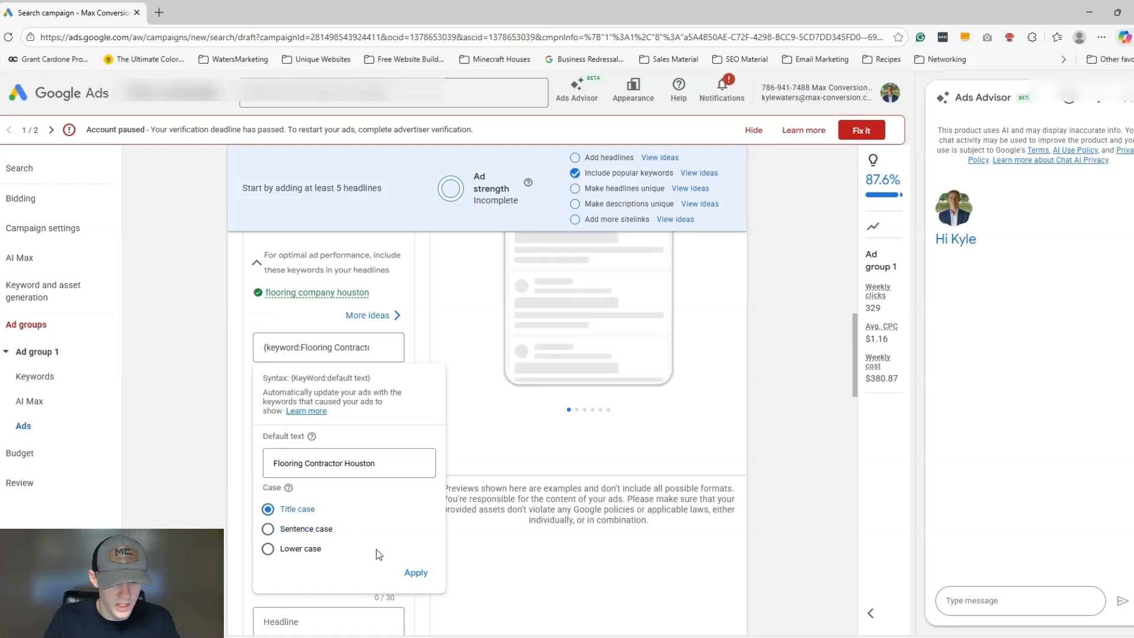
click(410, 574)
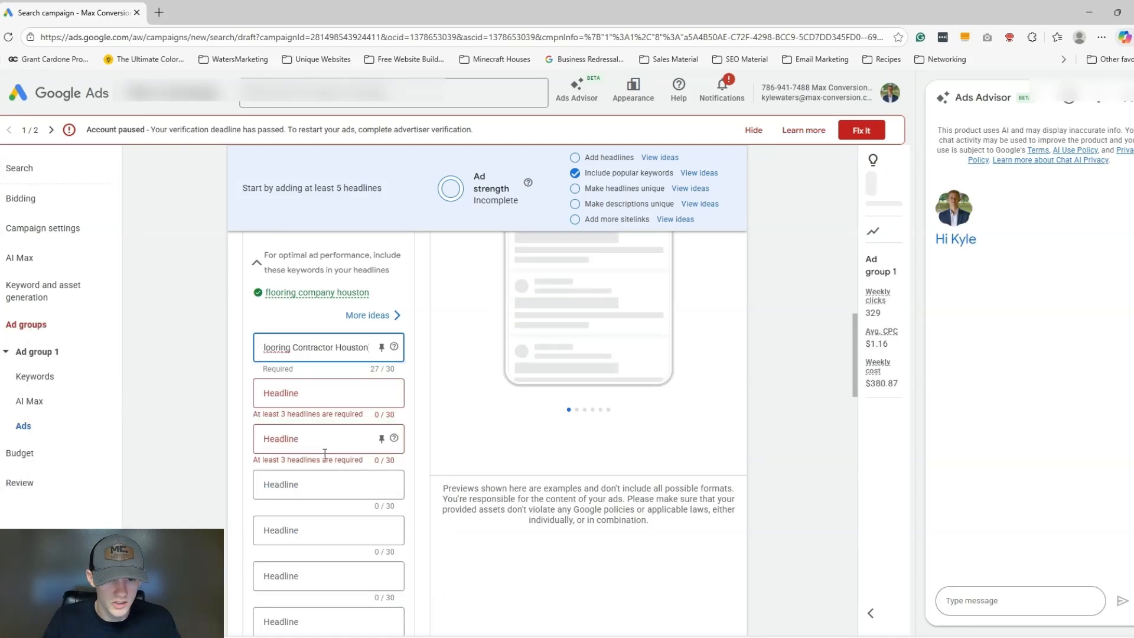
click(382, 347)
click(440, 433)
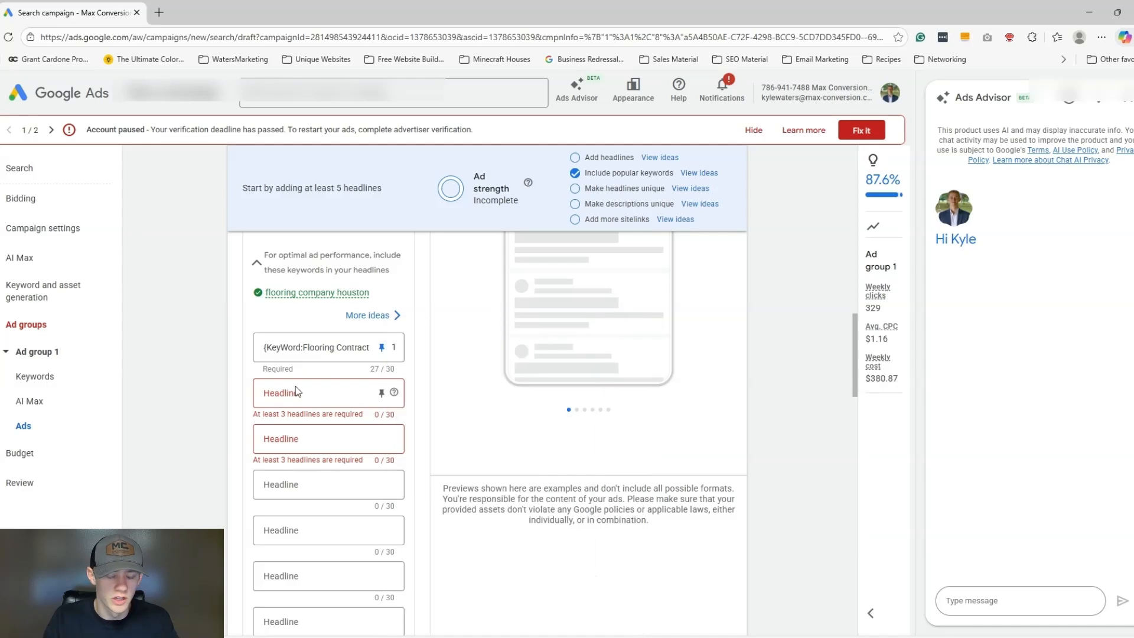
Enter $150 Off Book By End of March as the second headline and pin it to position 2.
click(298, 393)
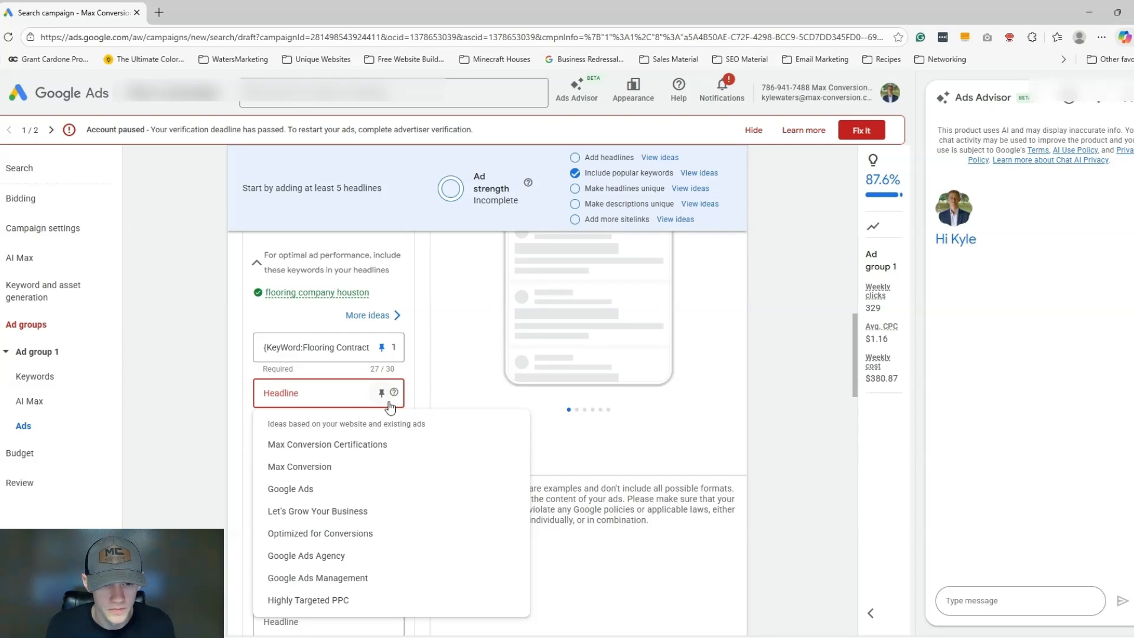
text($150 O)
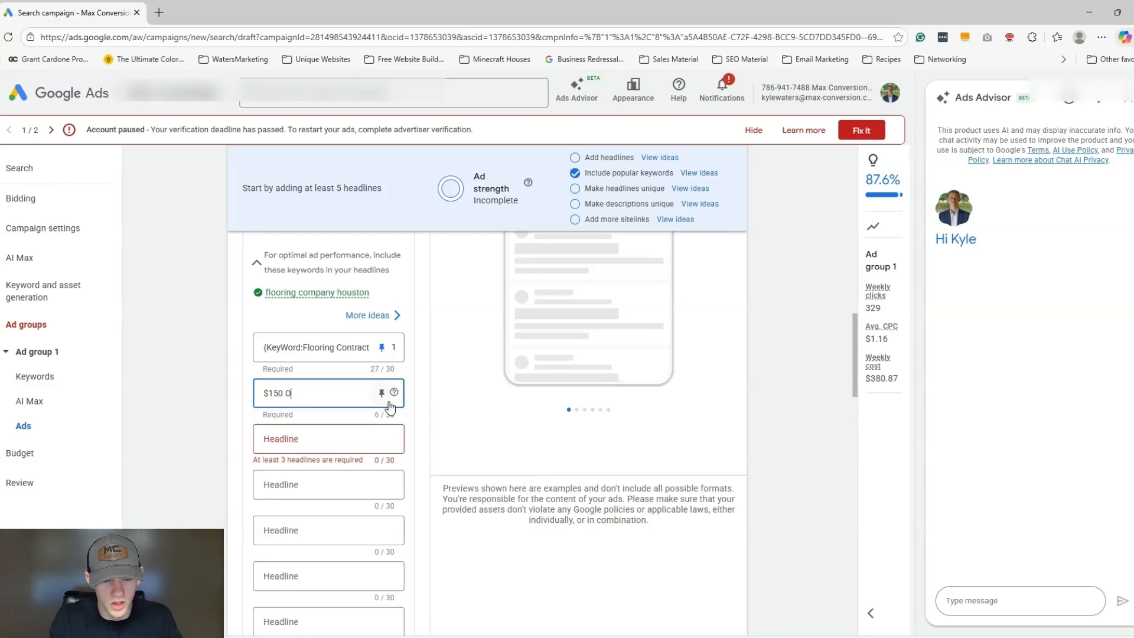
text(ff Book By End of)
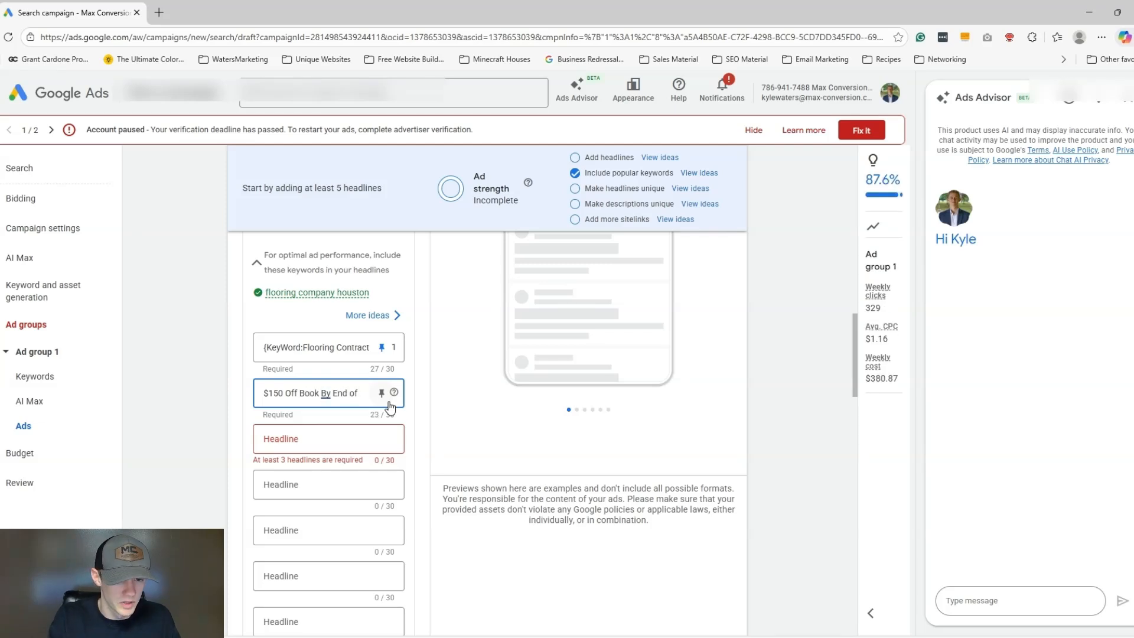
text( March)
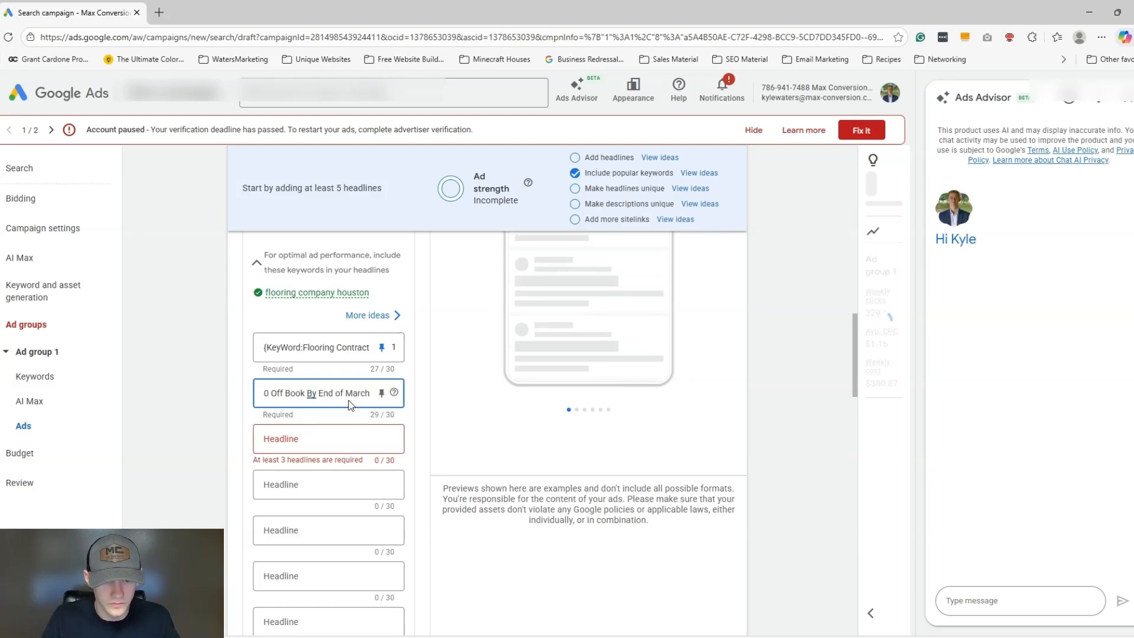
click(308, 394)
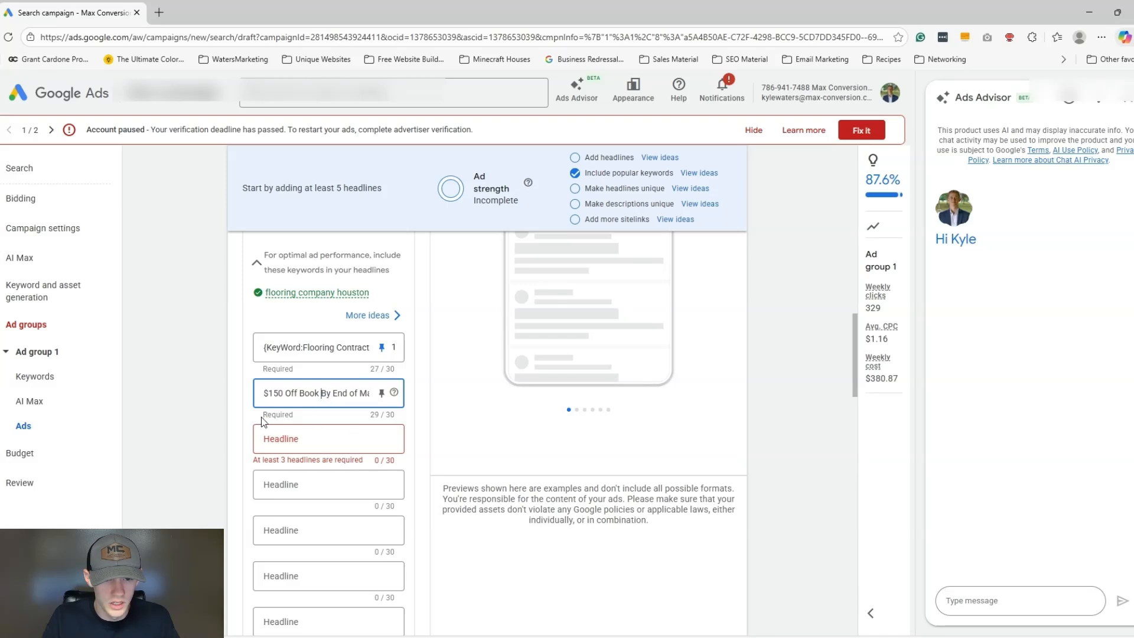
click(381, 393)
click(455, 255)
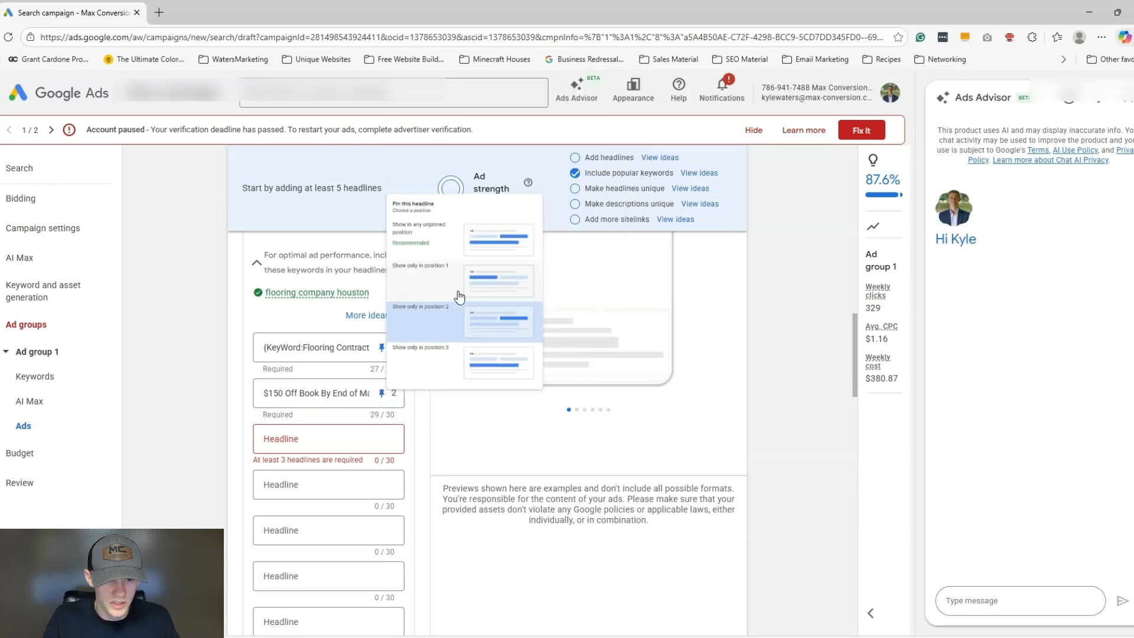
Enter $150 Off Flooring Replacement as the third headline and pin it to position 1.
click(296, 436)
text($15)
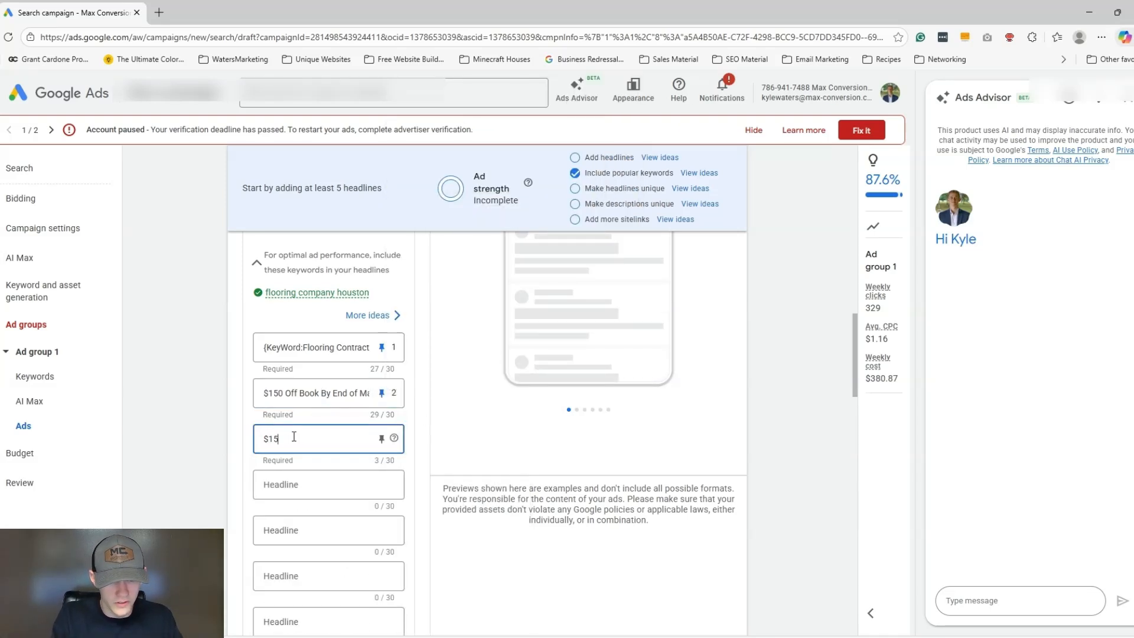
text(0 Off Floor)
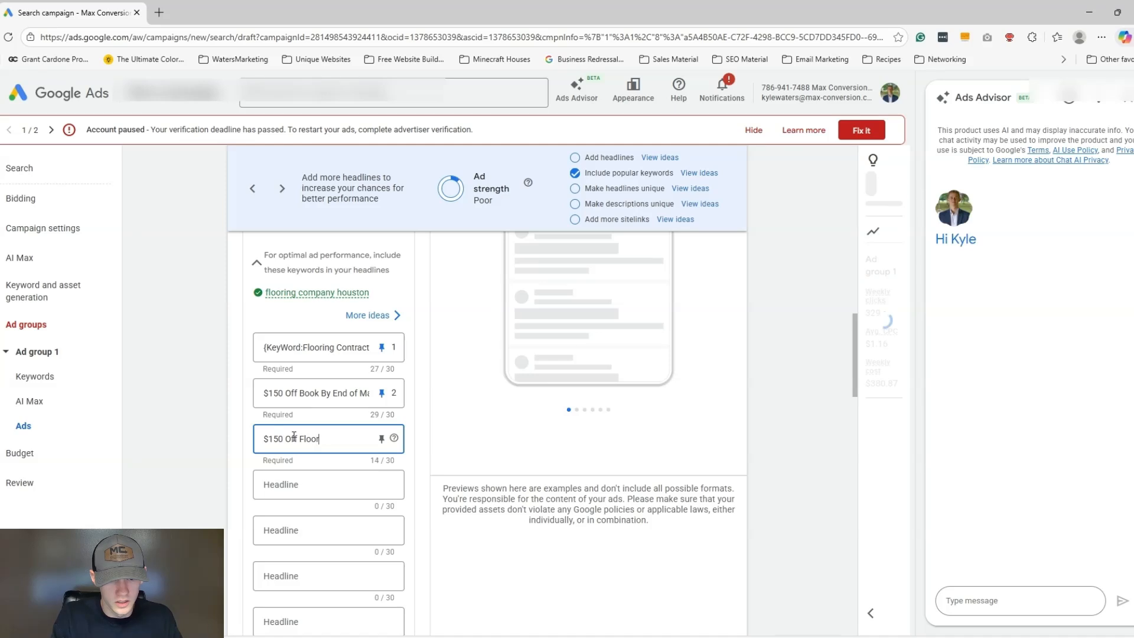
text(ing Replacement)
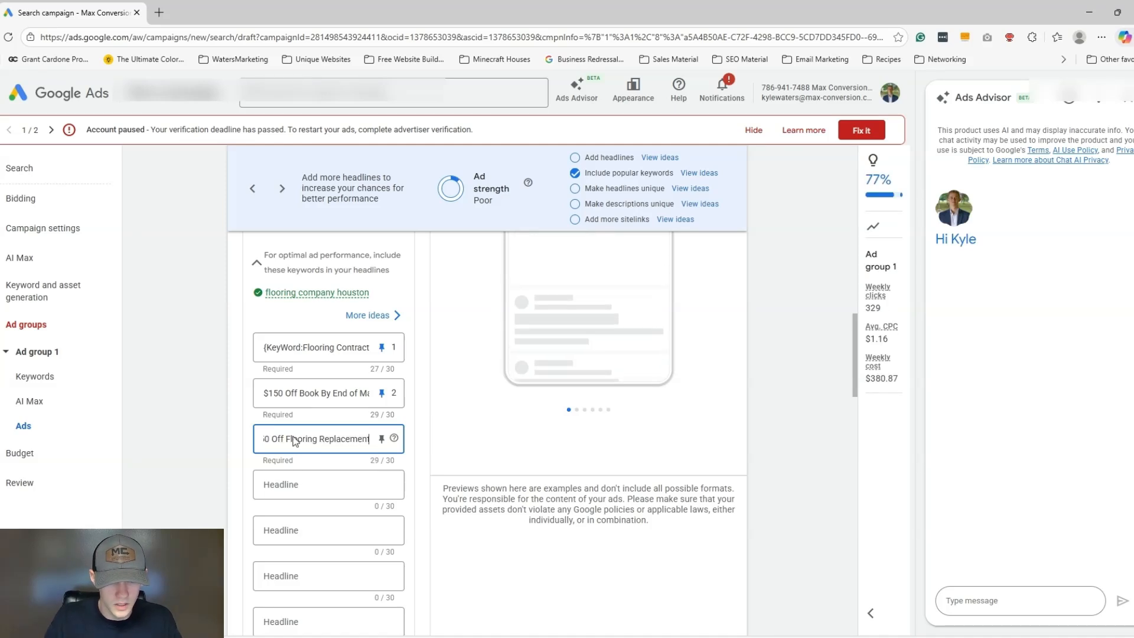
click(381, 441)
click(505, 233)
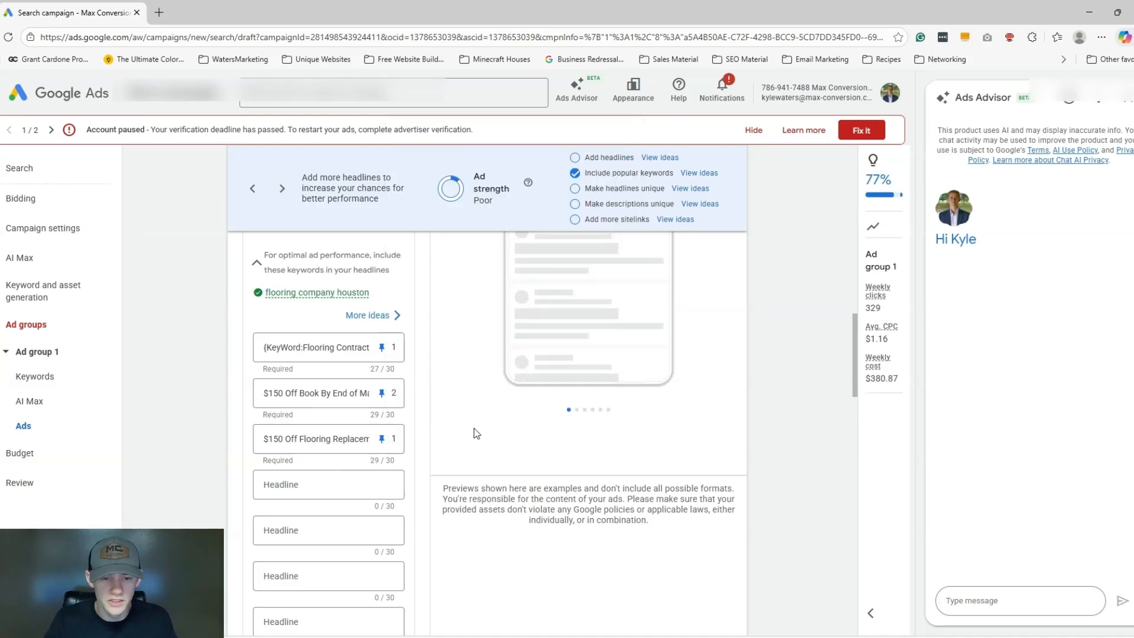
Review the wording and pinned positions of the first three headlines.
click(355, 348)
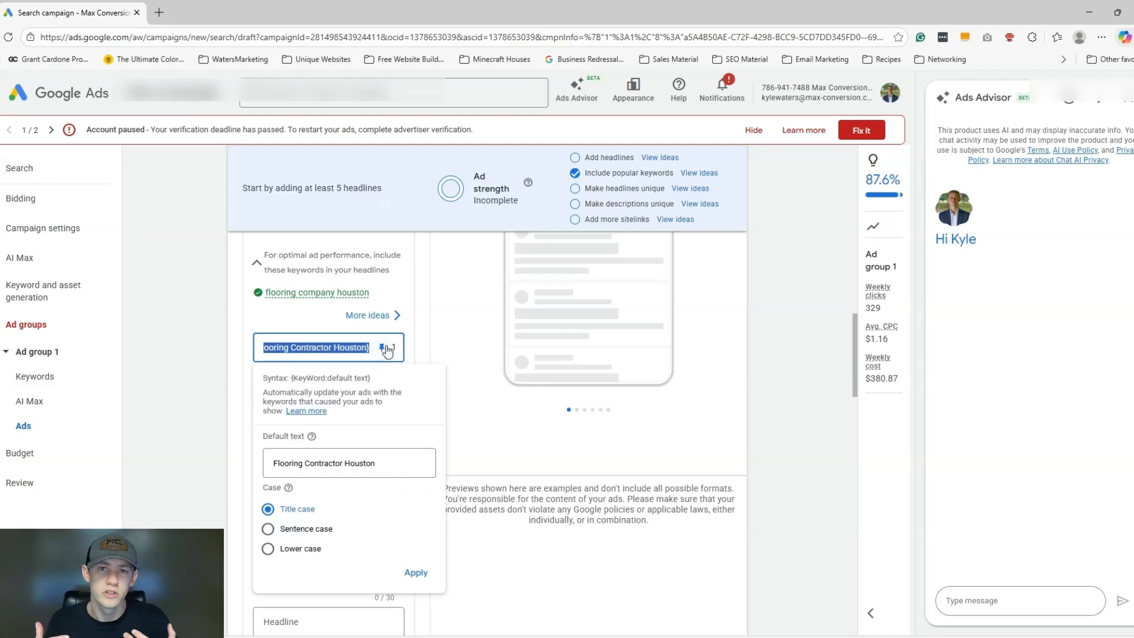
click(473, 342)
click(279, 348)
click(512, 396)
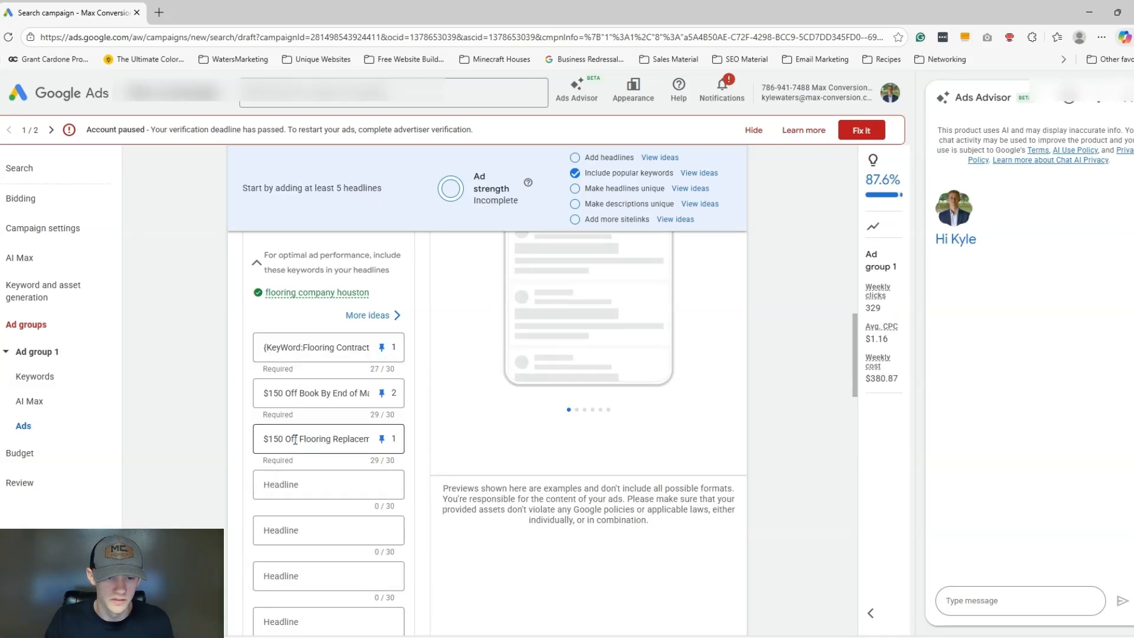
drag(295, 438, 373, 439)
click(293, 438)
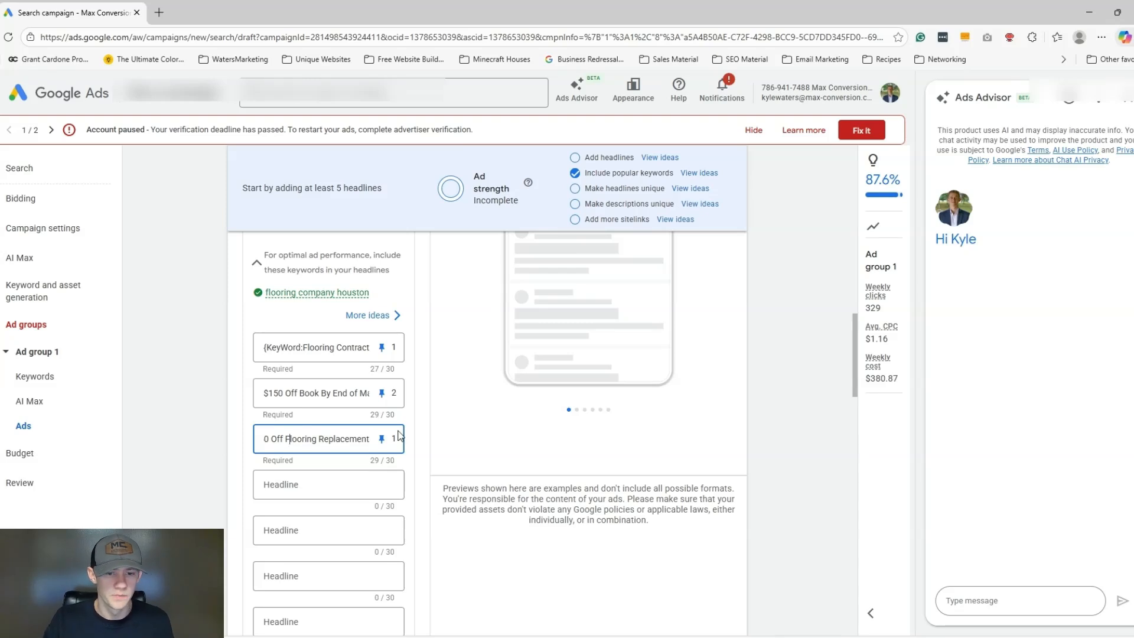
drag(359, 395, 320, 394)
click(309, 394)
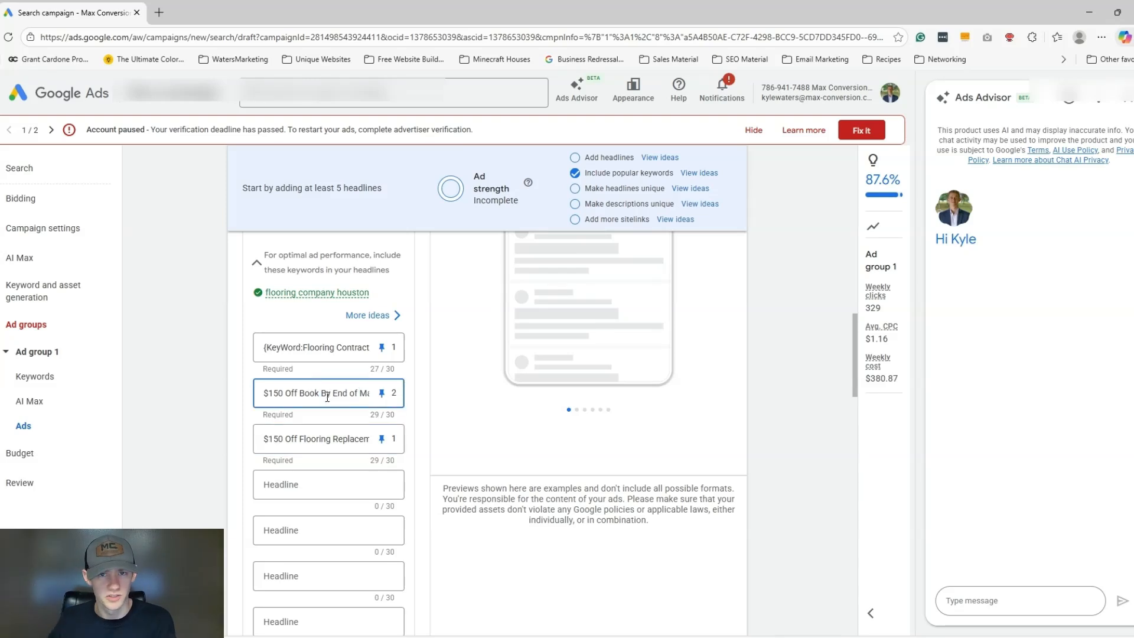
Enter Get A Free Estimate as the fourth headline and pin it to position 3.
click(322, 485)
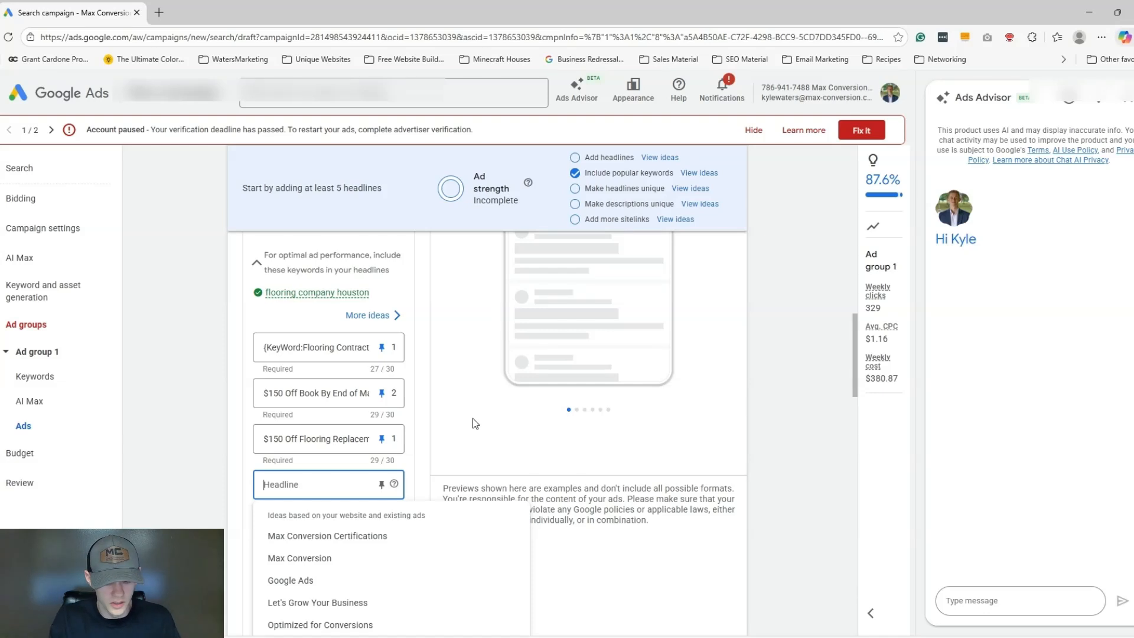
text(Get A Free Est)
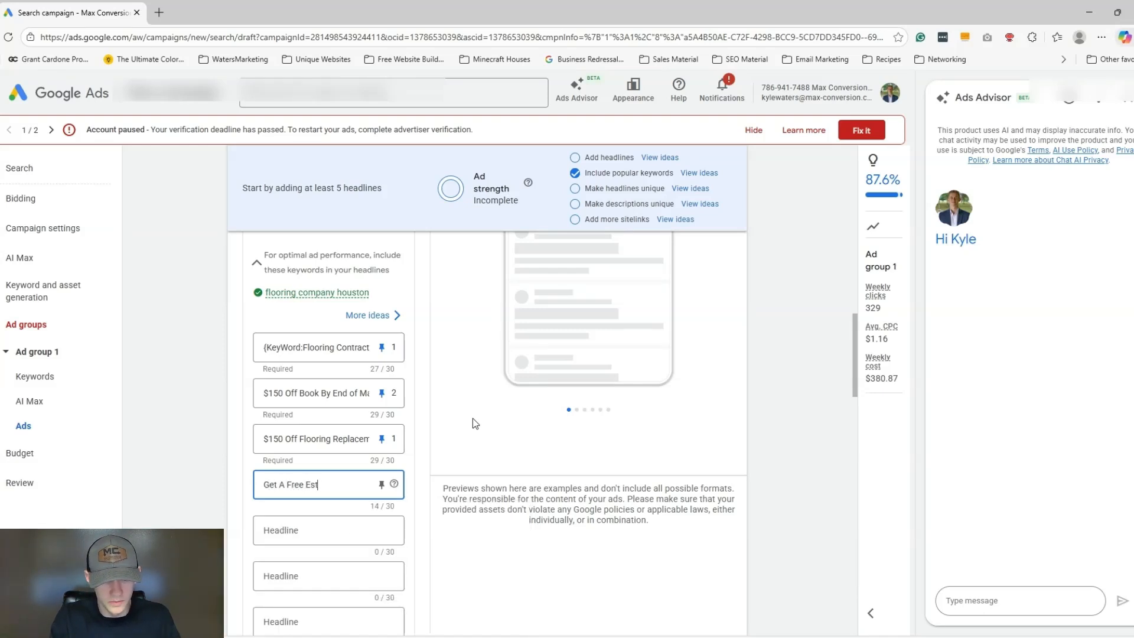
text(imate)
Enter Instant Free Estimate as the fifth headline and pin it to a fixed position.
click(329, 527)
text(Instant F)
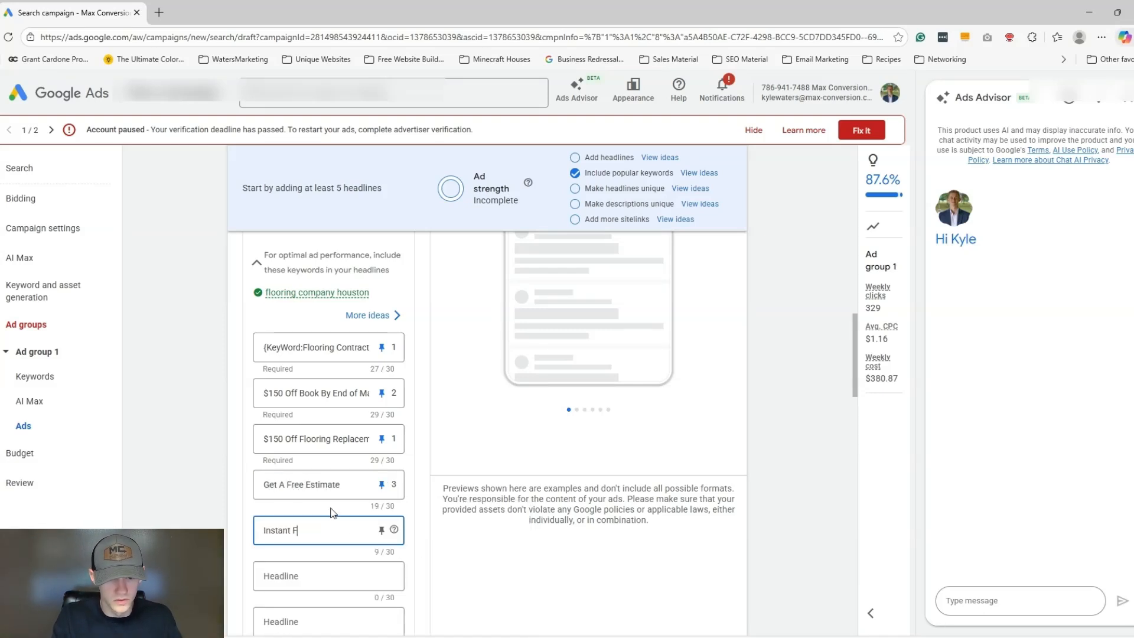
text(ree Estim)
key(ctrl+shift+Left)
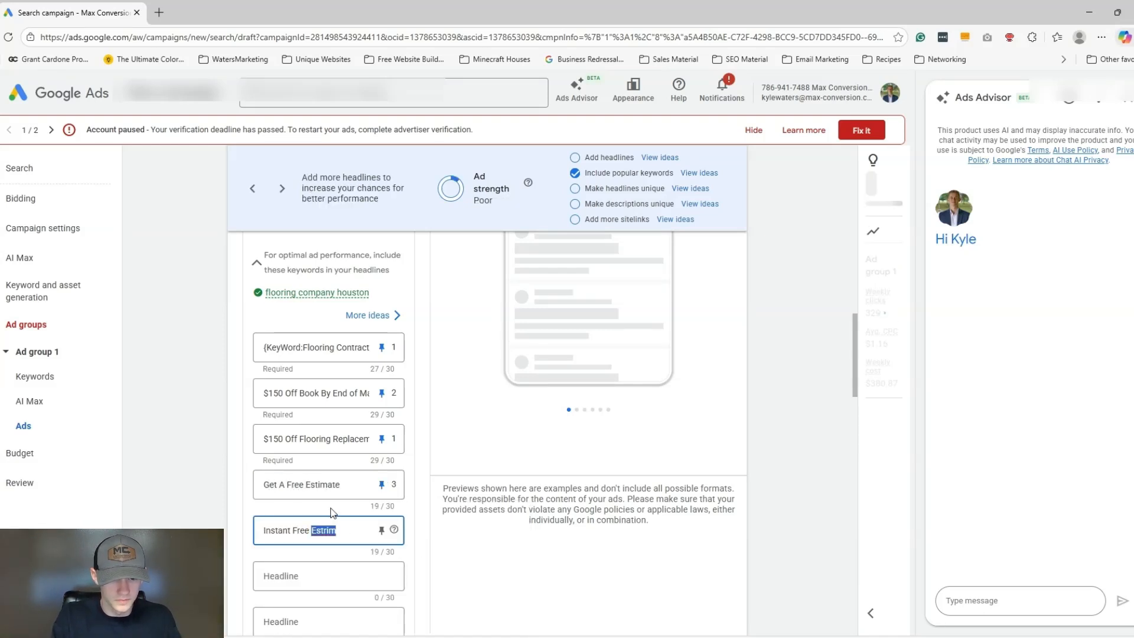
text(Estimate)
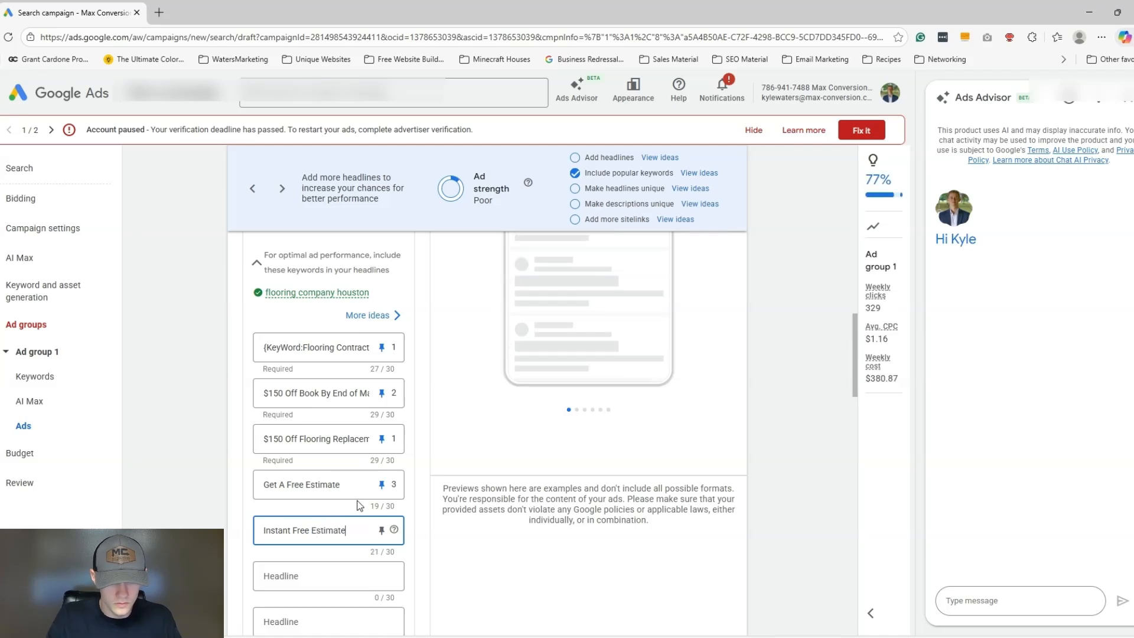
click(381, 531)
click(444, 484)
Start the first description with Flooring Company in Houston, TX. Limited Time. $150 Off New.
scroll(408, 544, down, 6)
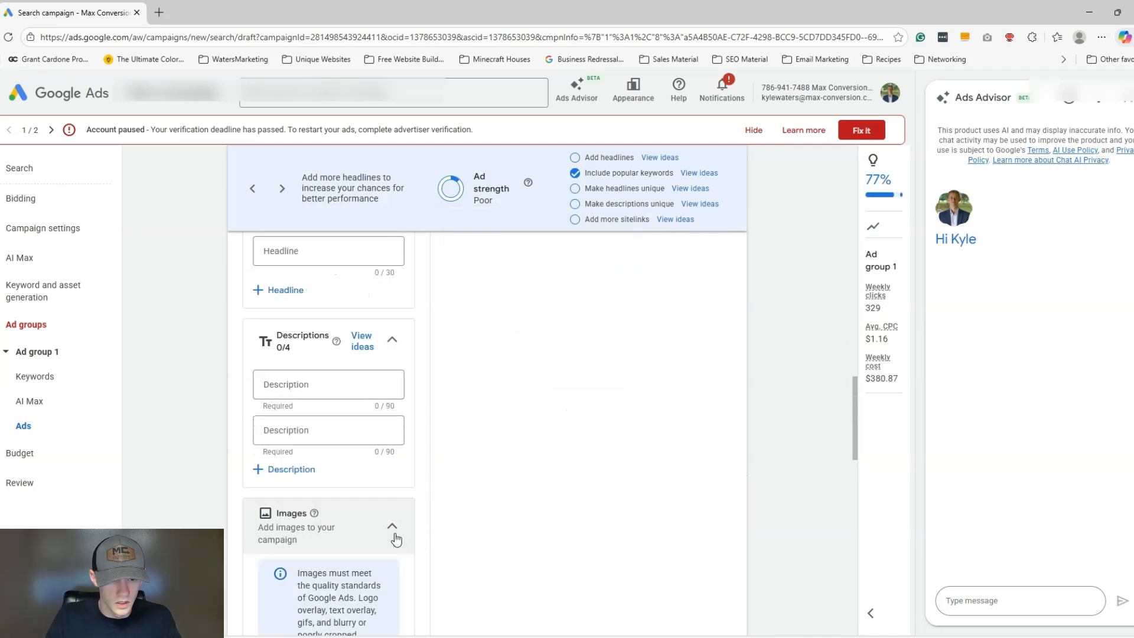
click(331, 385)
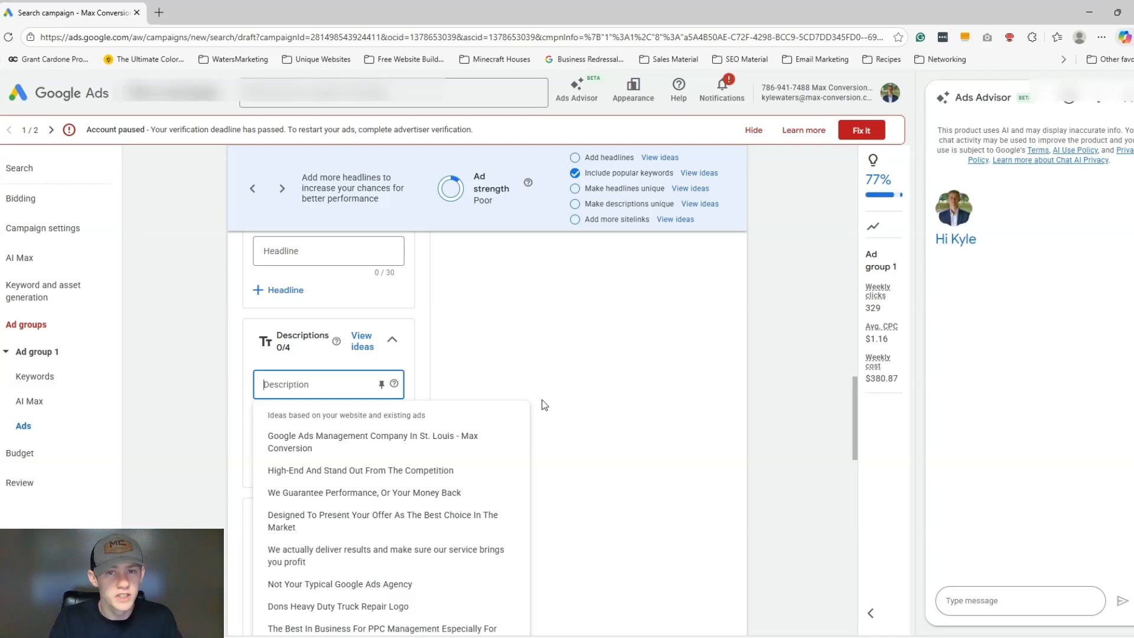
text(Floorin)
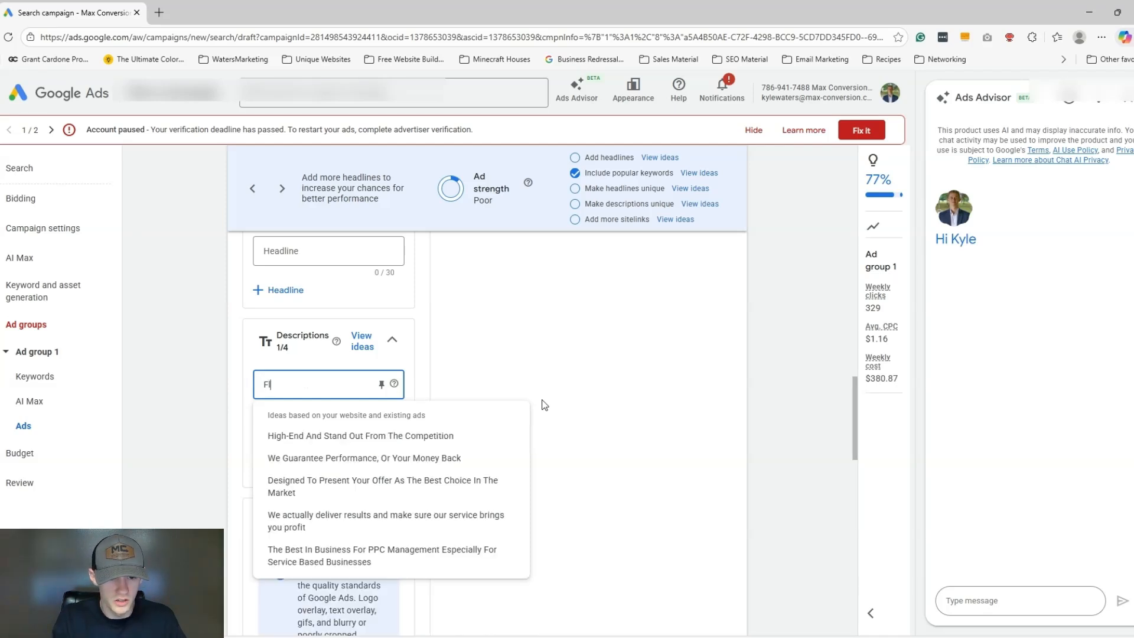
text(mpany in Houston, T)
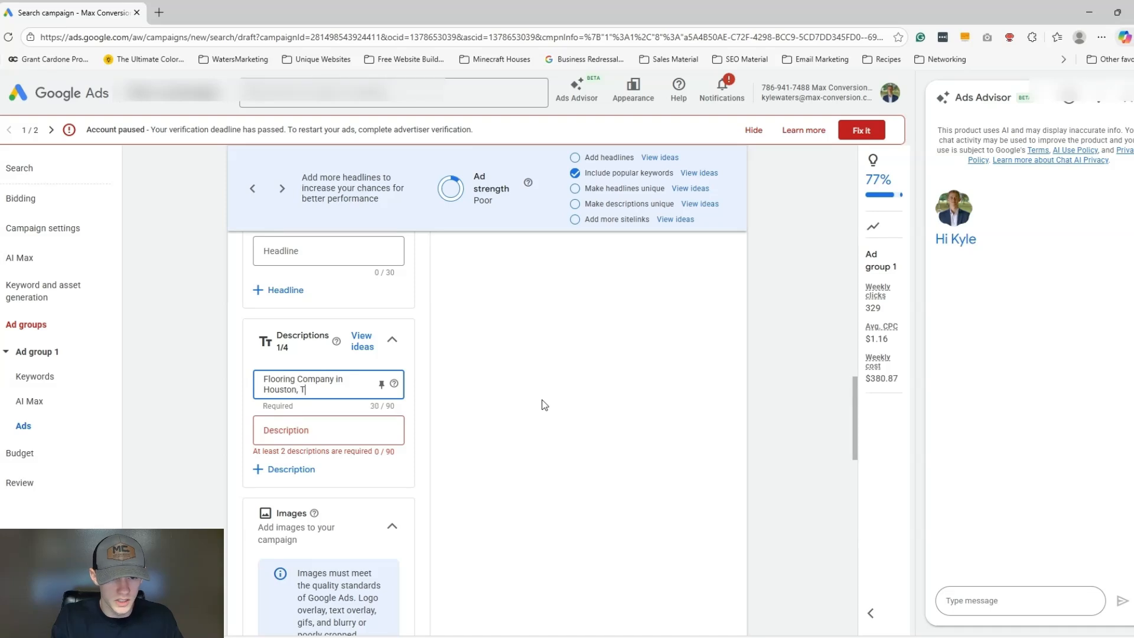
text(X. Limite)
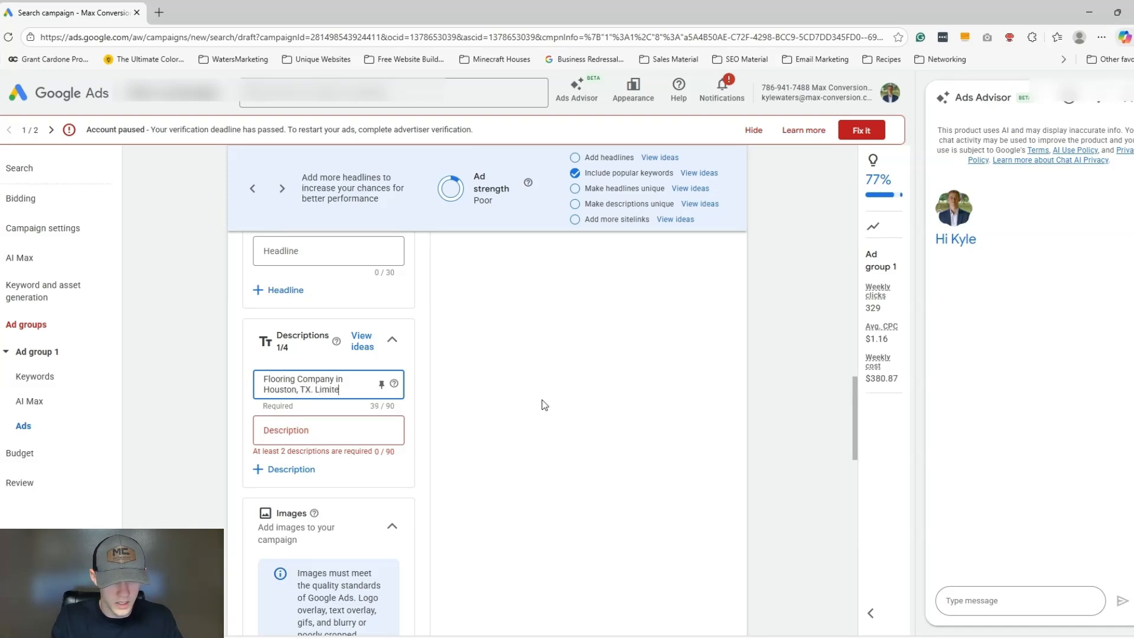
text(d Time. $)
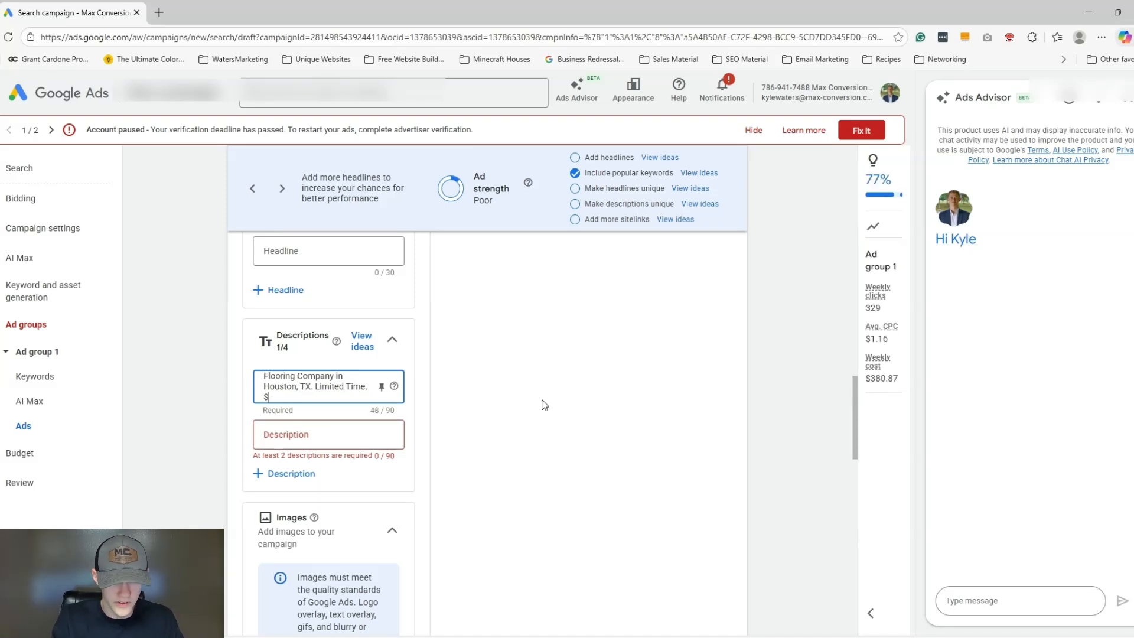
text(150 Off New )
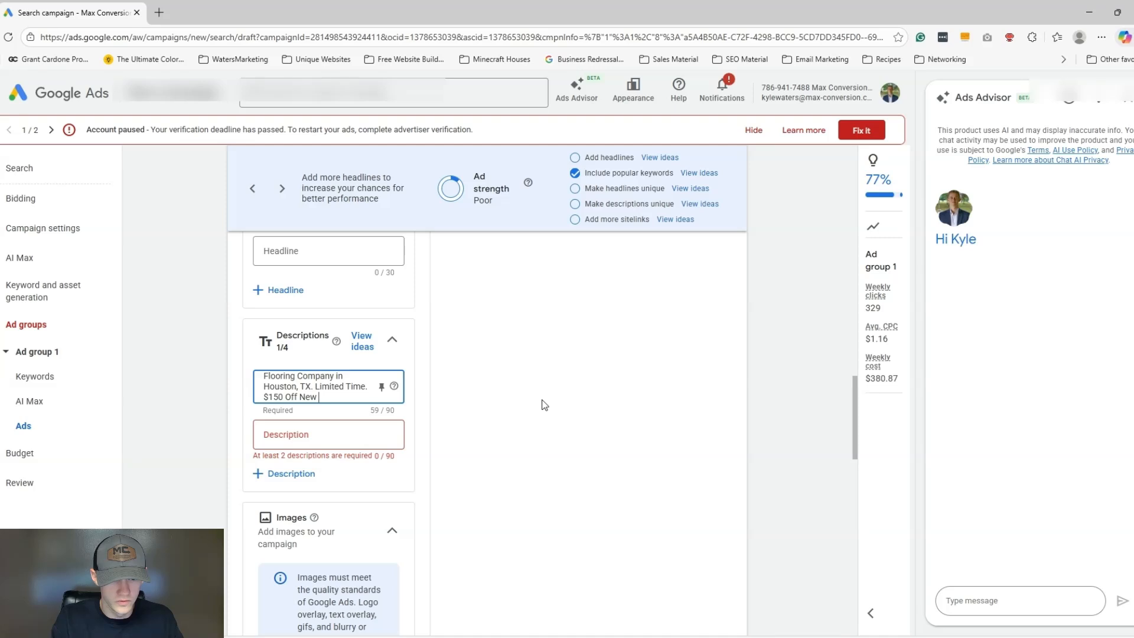
Reword the first description's offer to $150 Off Flooring Replacement. and pin the description to position 1.
text(Flooring)
key(ctrl+Left)
key(ctrl+shift+Left)
key(BackSpace)
key(ctrl+Right)
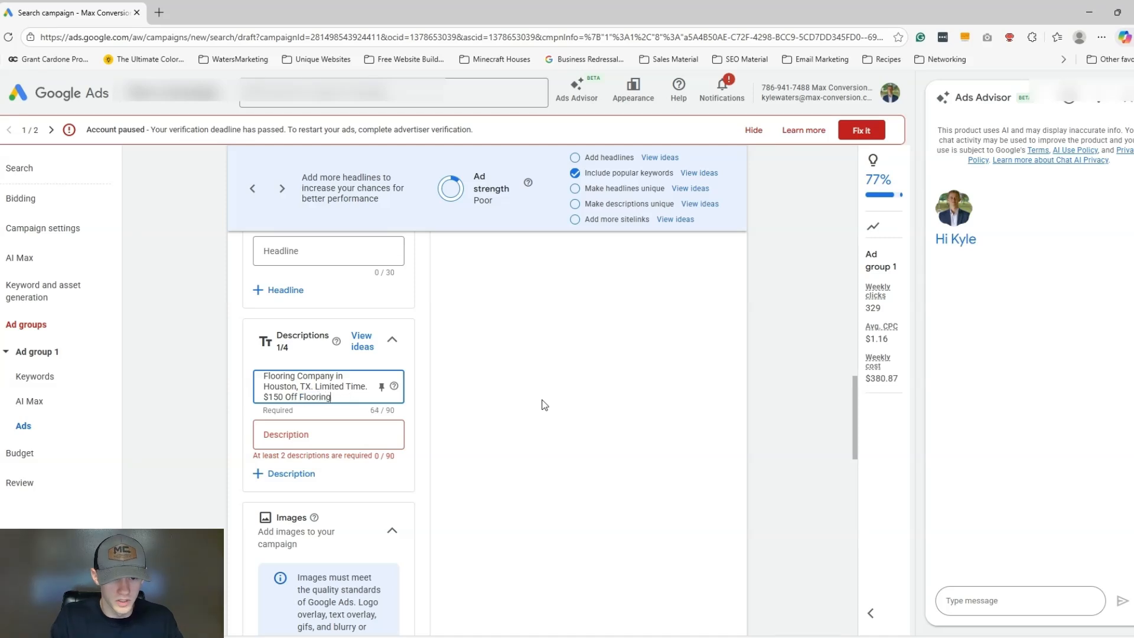
text(Replac)
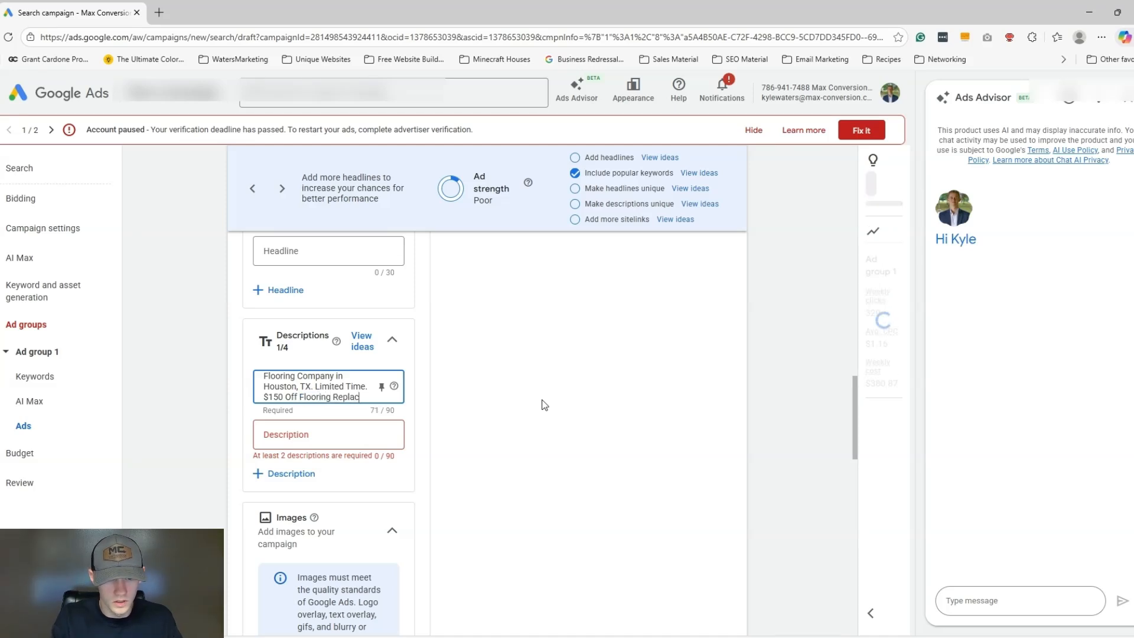
text(ement.)
key(Tab)
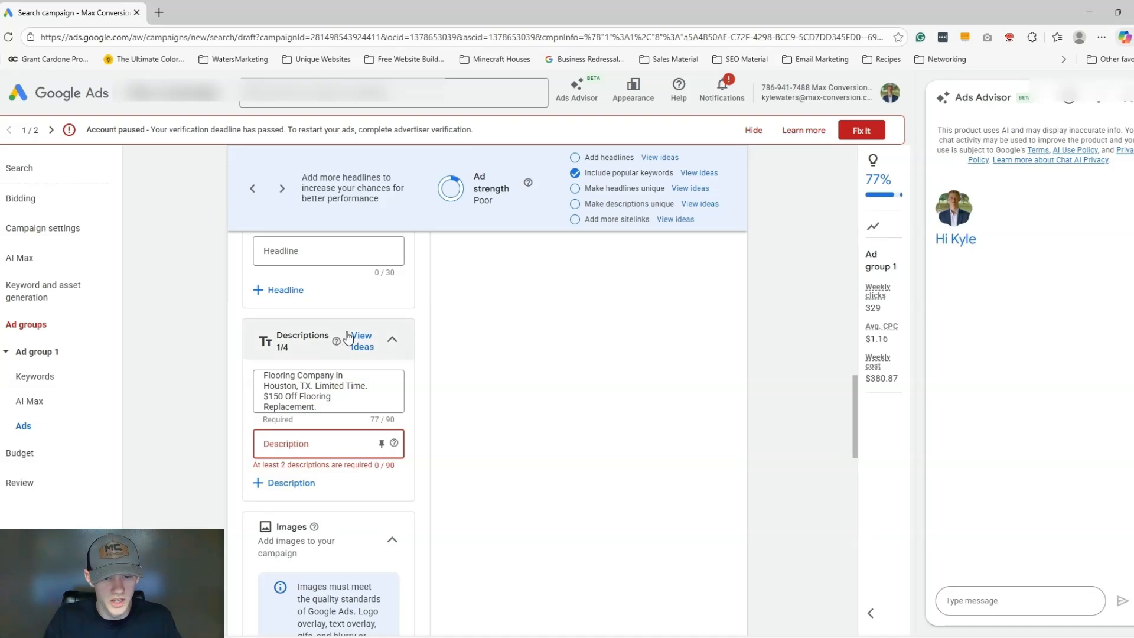
click(381, 391)
click(494, 256)
Enter Hardwood Floors, Tile, Laminate, Luxory Vinly Plank, as the second description.
click(347, 442)
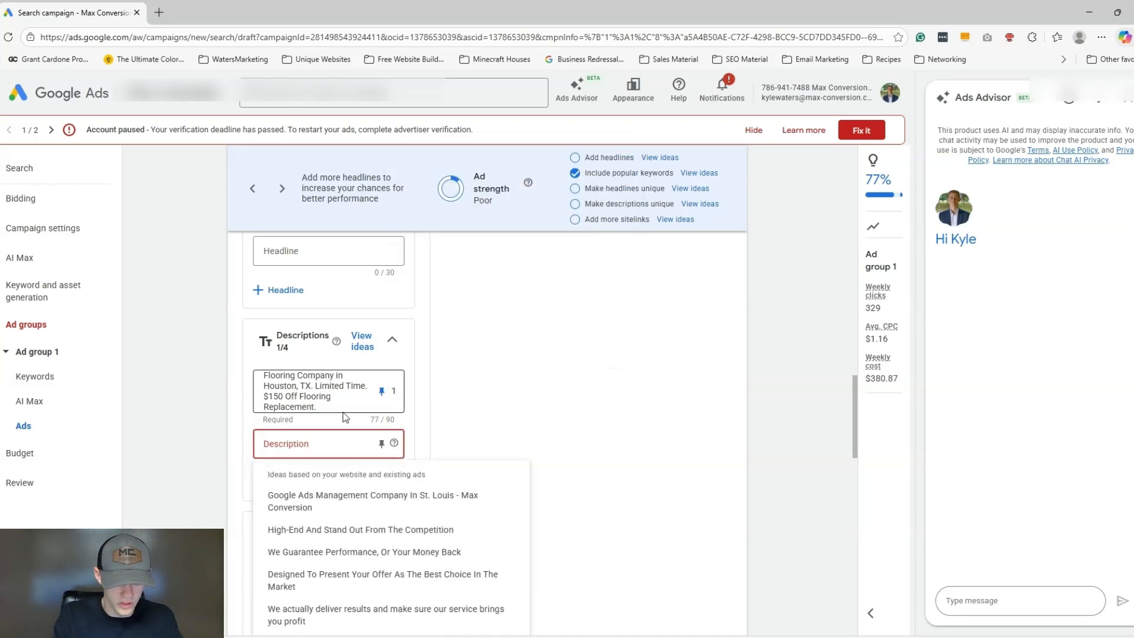
text(Hardwood Floo)
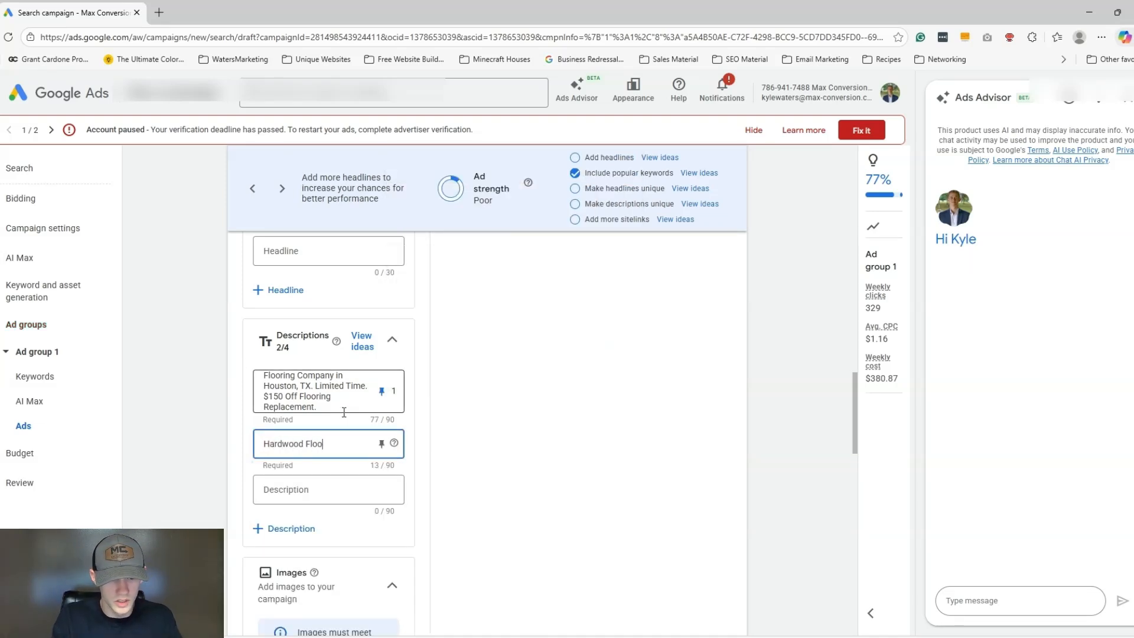
text(rs, Tile,)
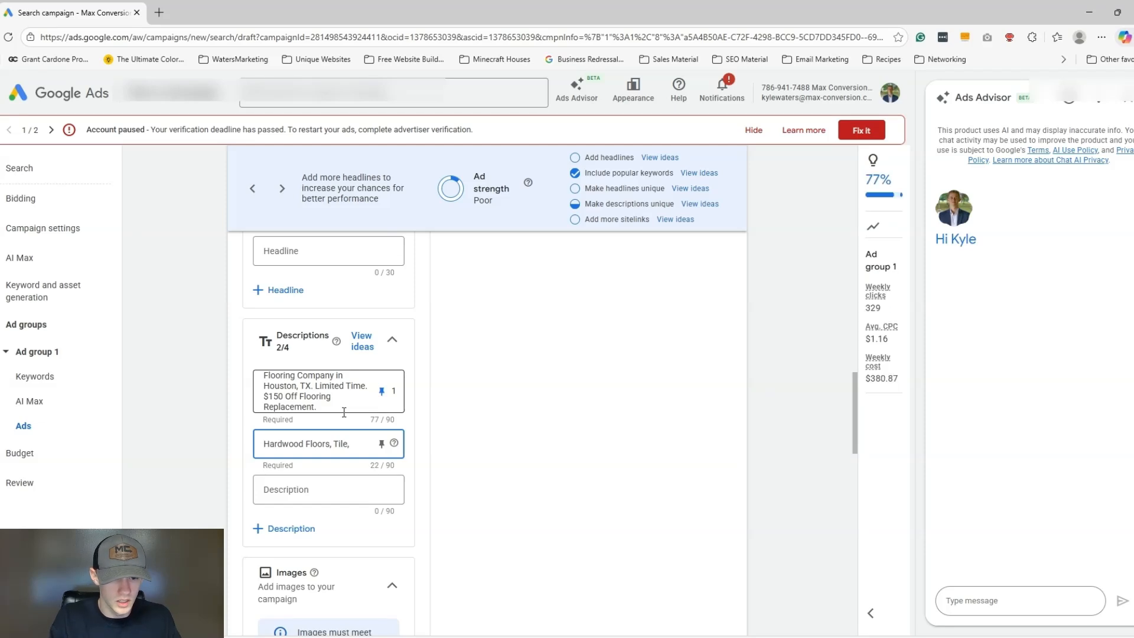
text( Laminate, L)
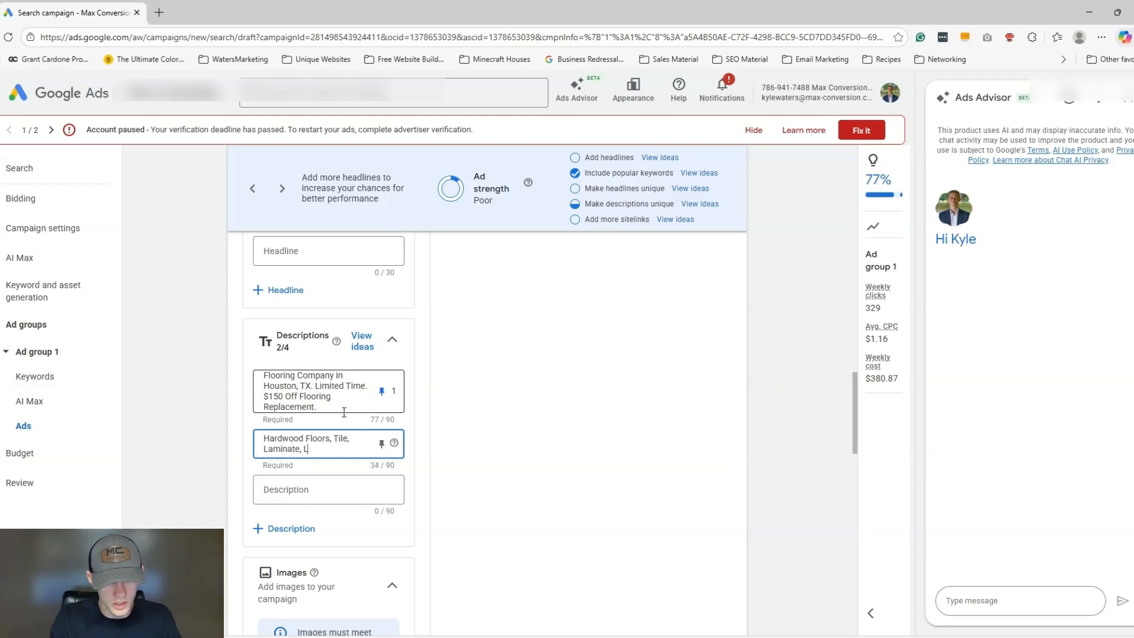
text(uxory Vinl)
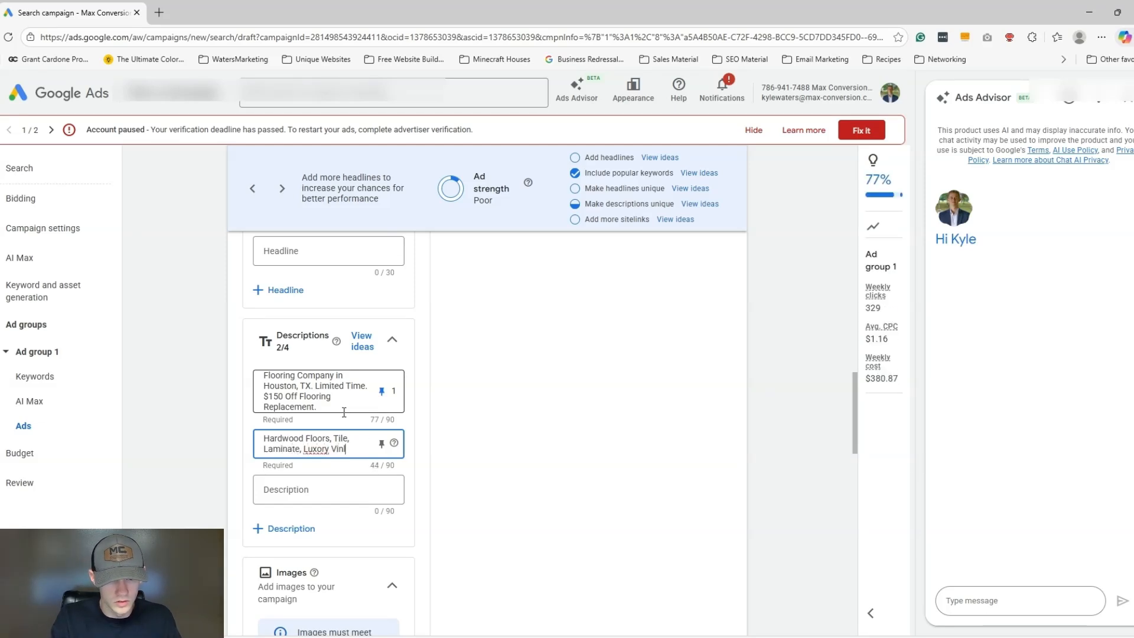
text(y p)
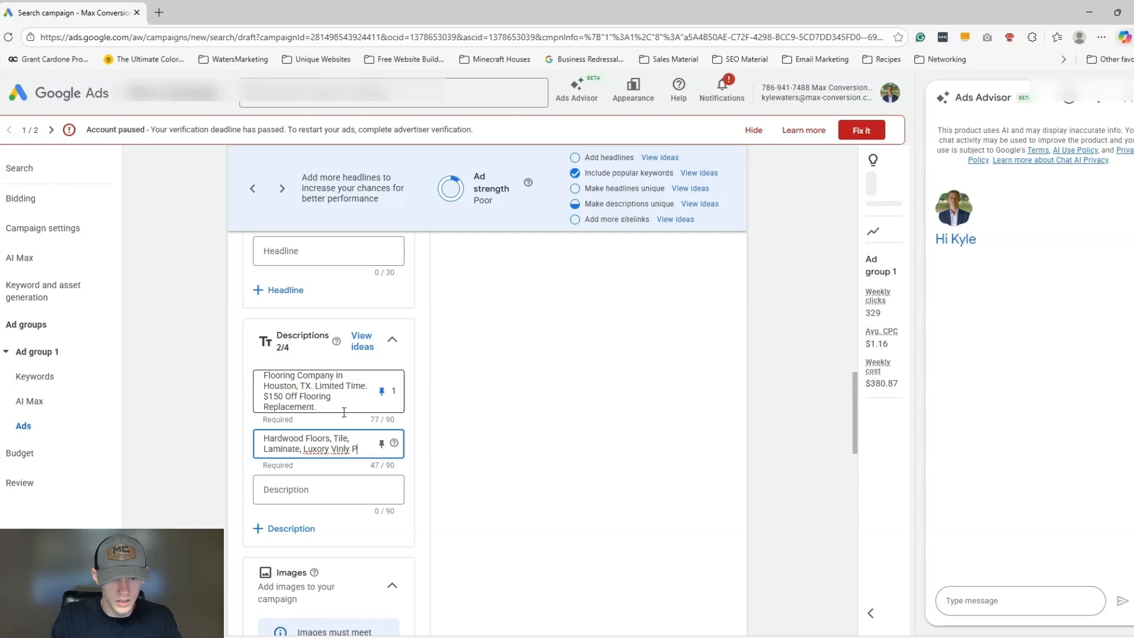
key(BackSpace)
text(Plank,)
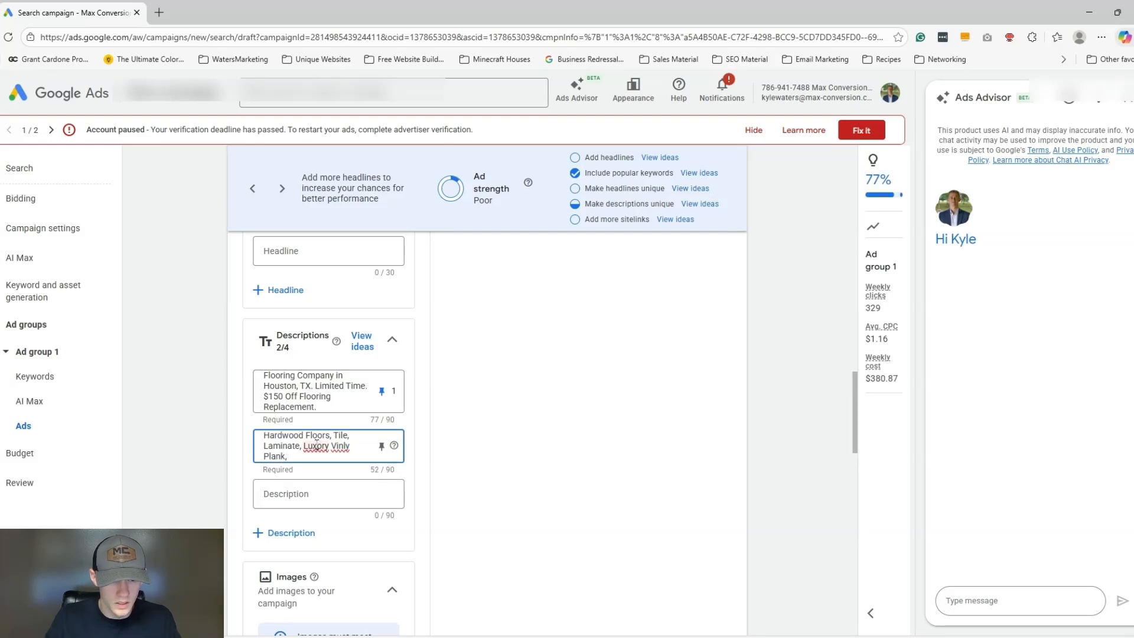
Correct the misspelled words in the second description to Luxury Vinyl.
key(Delete)
text(u)
key(Right)
key(Right)
key(Right)
key(Right)
key(BackSpace)
key(BackSpace)
text(yl)
Append & More. to the second description and pin it to position 2.
click(297, 458)
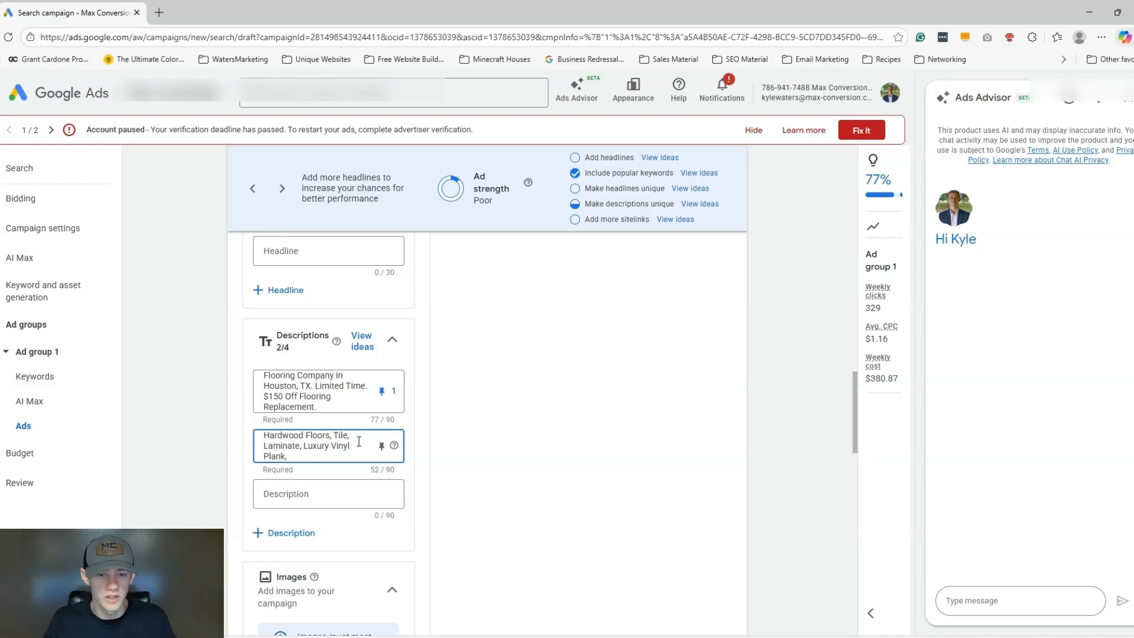
text(& More.)
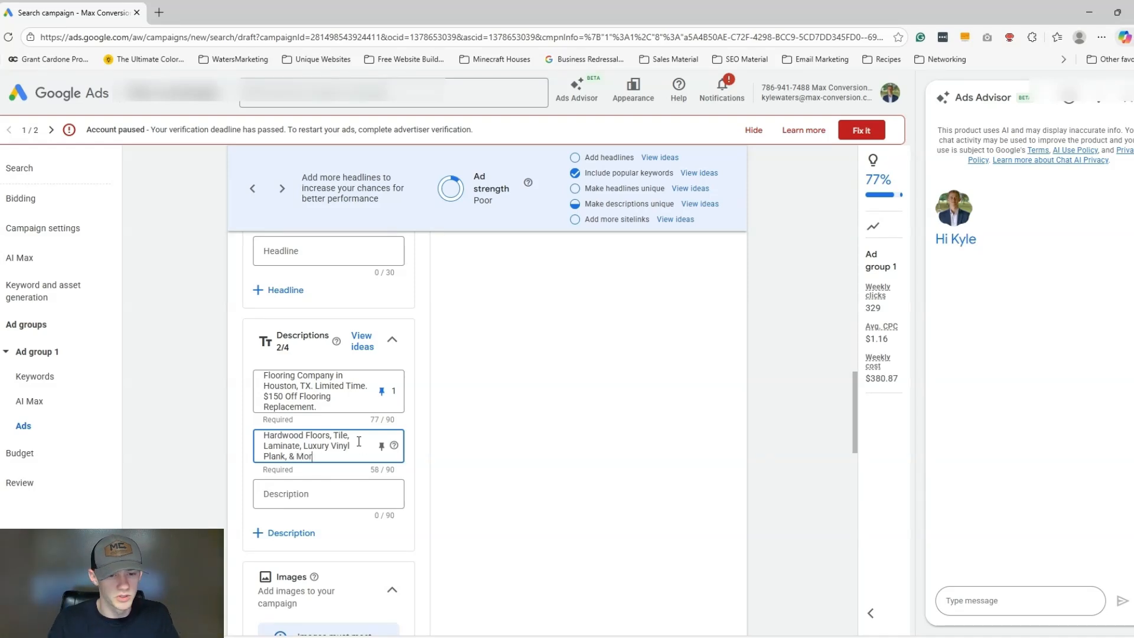
click(379, 448)
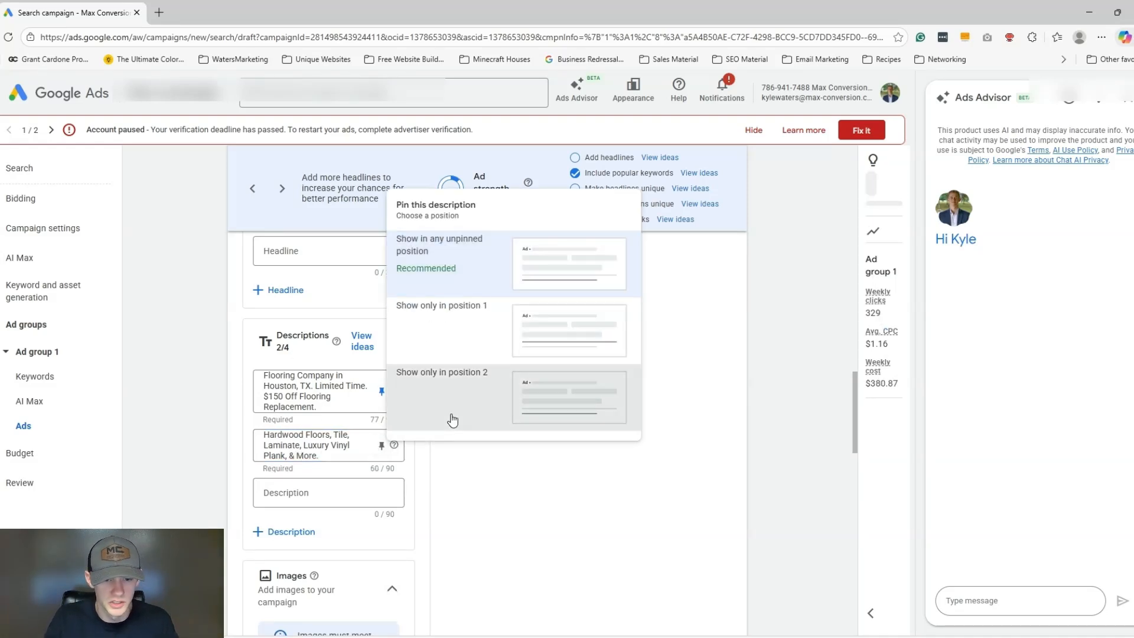
click(450, 418)
Look through the remaining ad asset sections and the available callout assets, leaving the callouts without selecting any.
scroll(433, 433, down, 4)
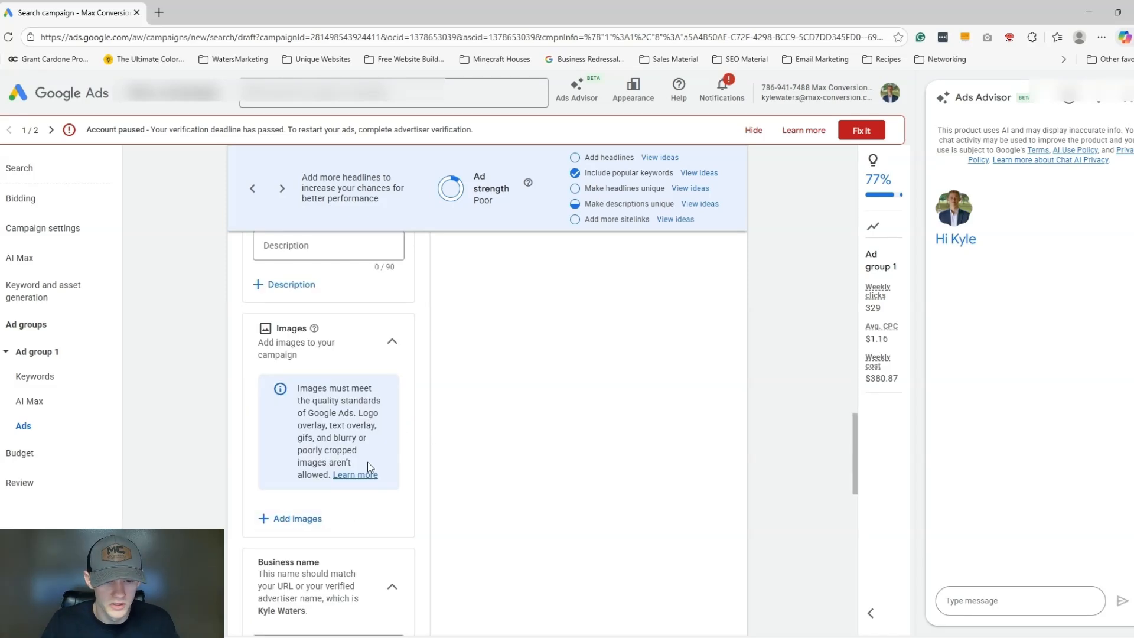
scroll(305, 529, down, 7)
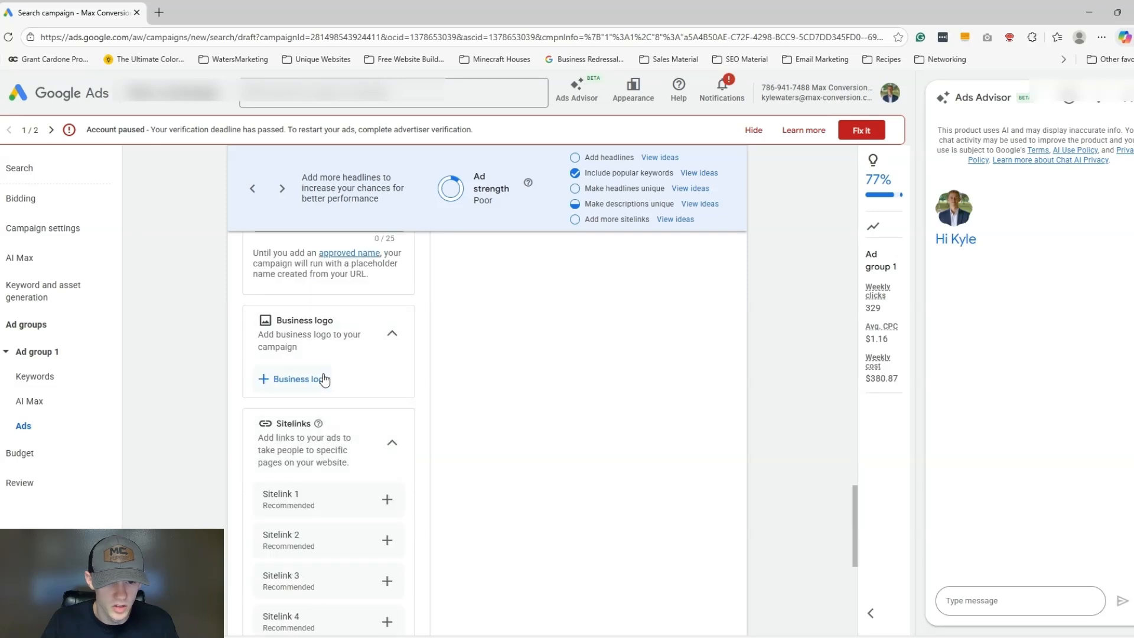
scroll(325, 380, down, 2)
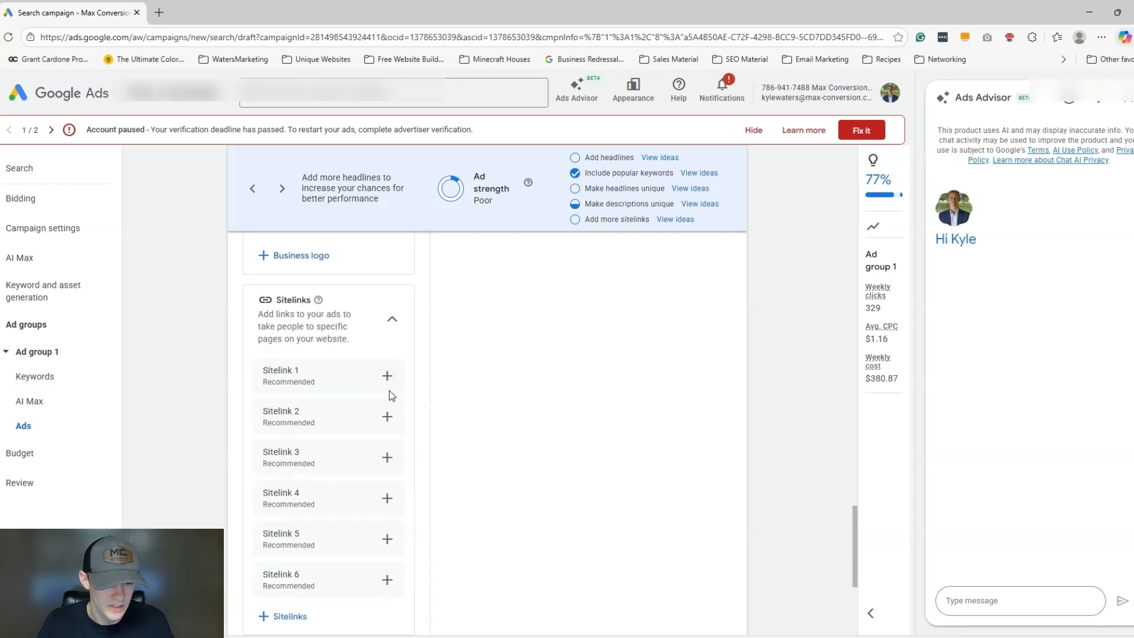
scroll(389, 391, down, 5)
click(300, 432)
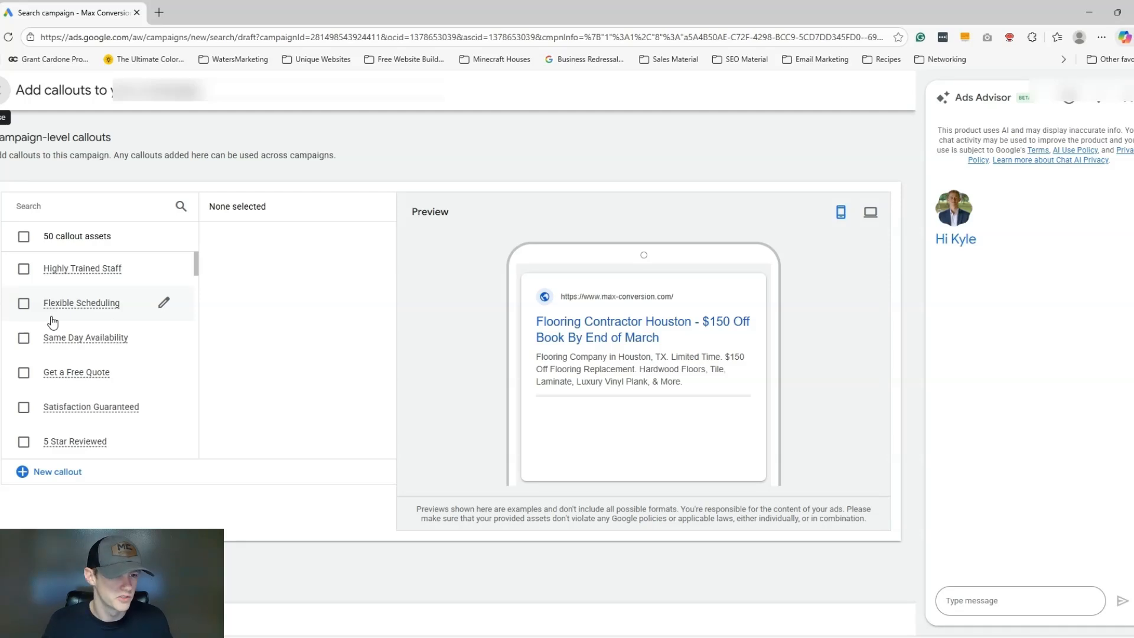
scroll(52, 322, down, 6)
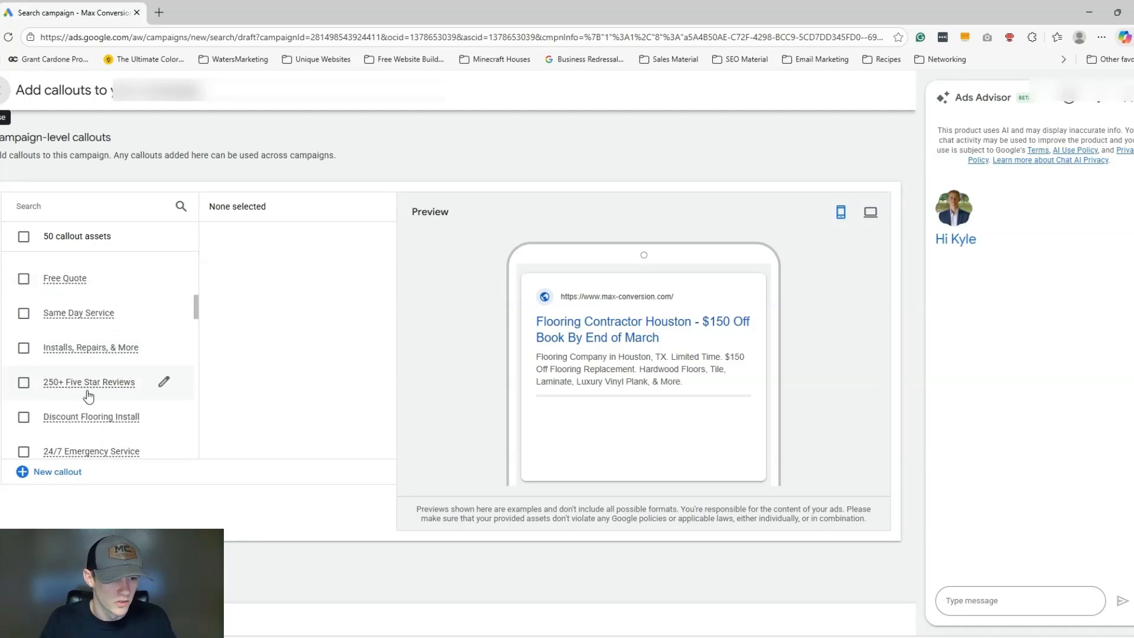
click(7, 97)
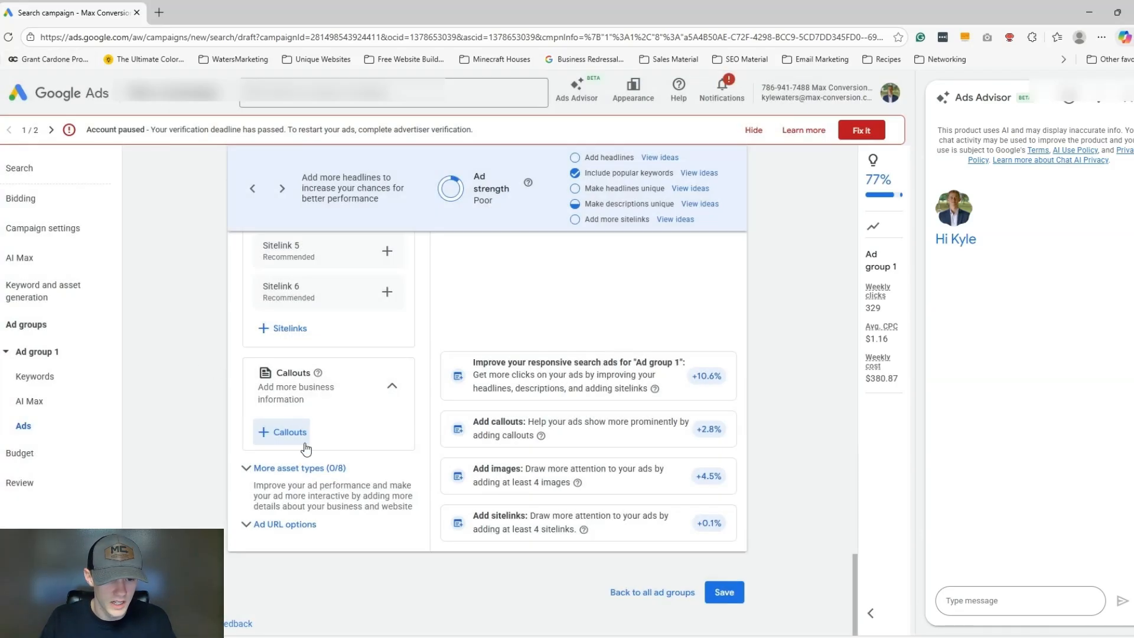
Look through the additional ad asset types, including promotions, calls, messages, structured snippets, lead forms and apps, without adding any.
click(296, 478)
scroll(326, 458, down, 2)
scroll(356, 496, down, 2)
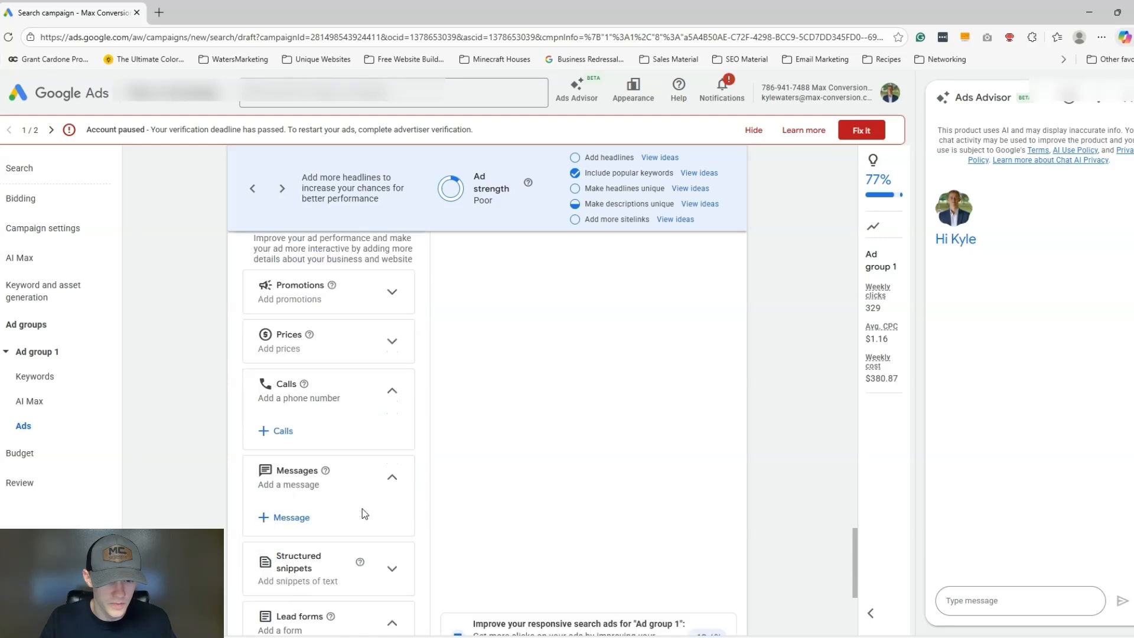
click(384, 293)
click(390, 293)
click(384, 393)
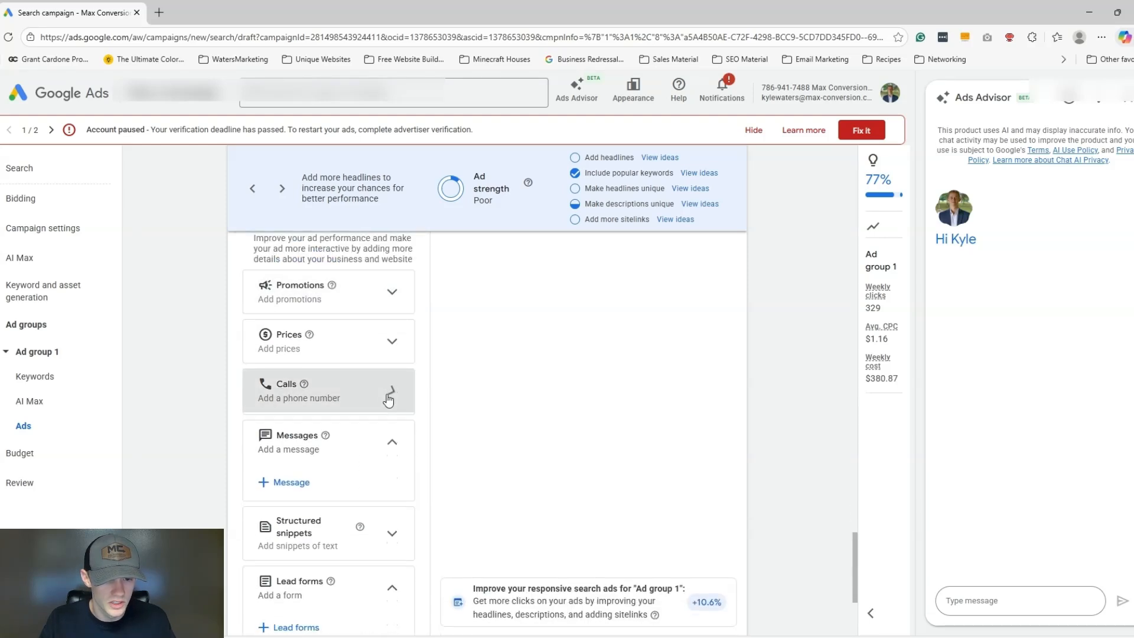
scroll(388, 408, down, 2)
click(392, 413)
click(393, 412)
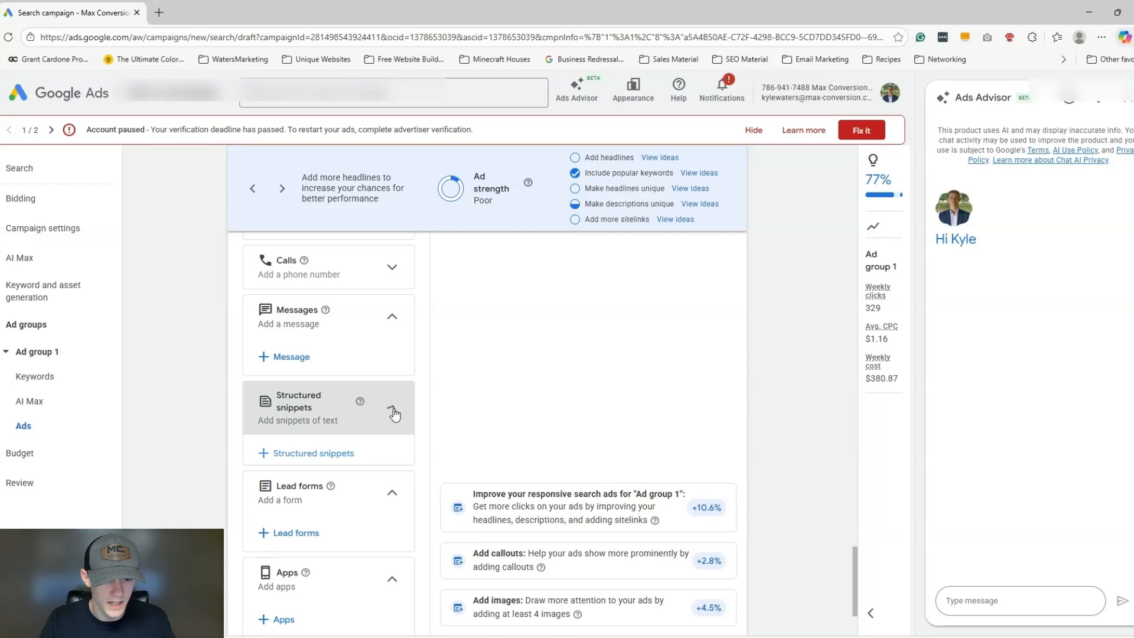
scroll(393, 426, down, 2)
scroll(383, 402, up, 8)
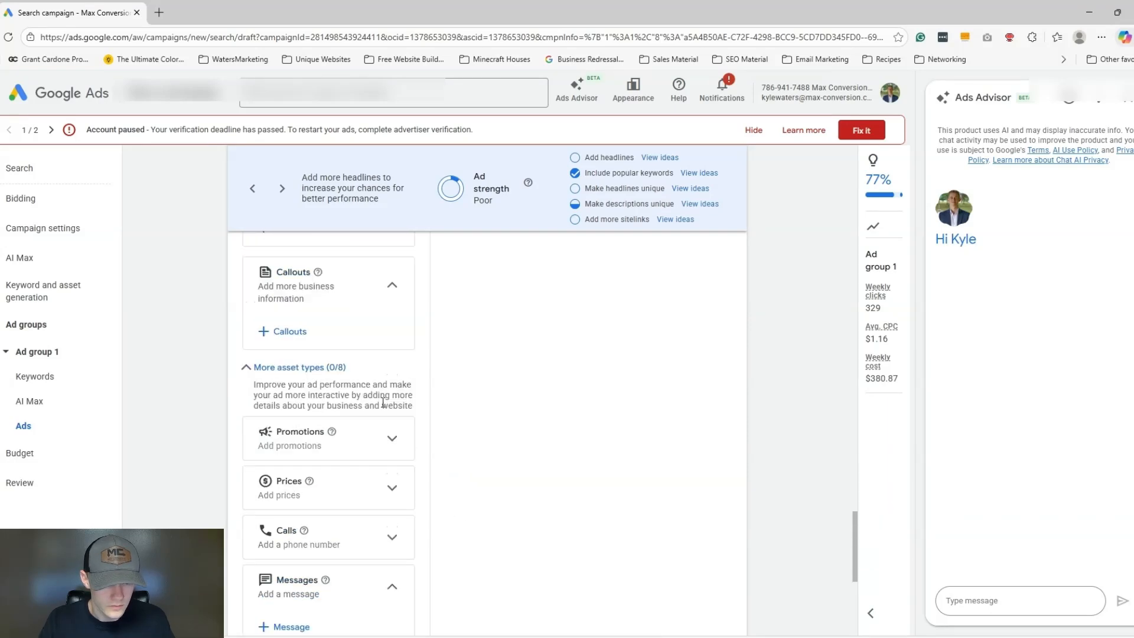
scroll(384, 405, up, 5)
scroll(387, 402, down, 10)
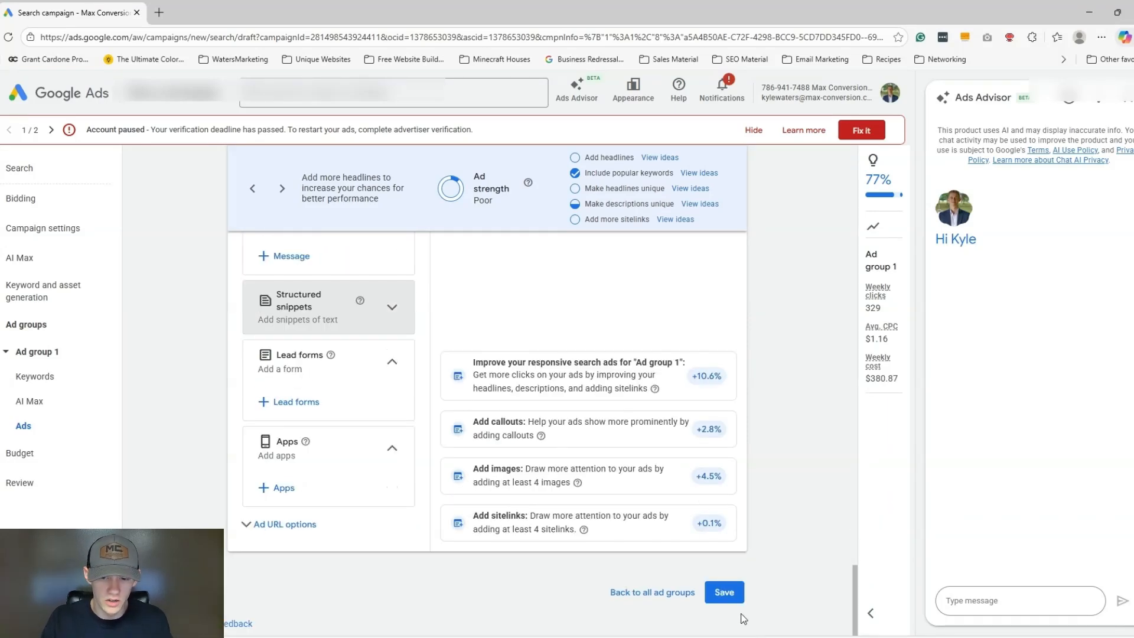
Save the ad group, set a custom average daily budget of $15 for the campaign, and proceed to the review.
click(725, 594)
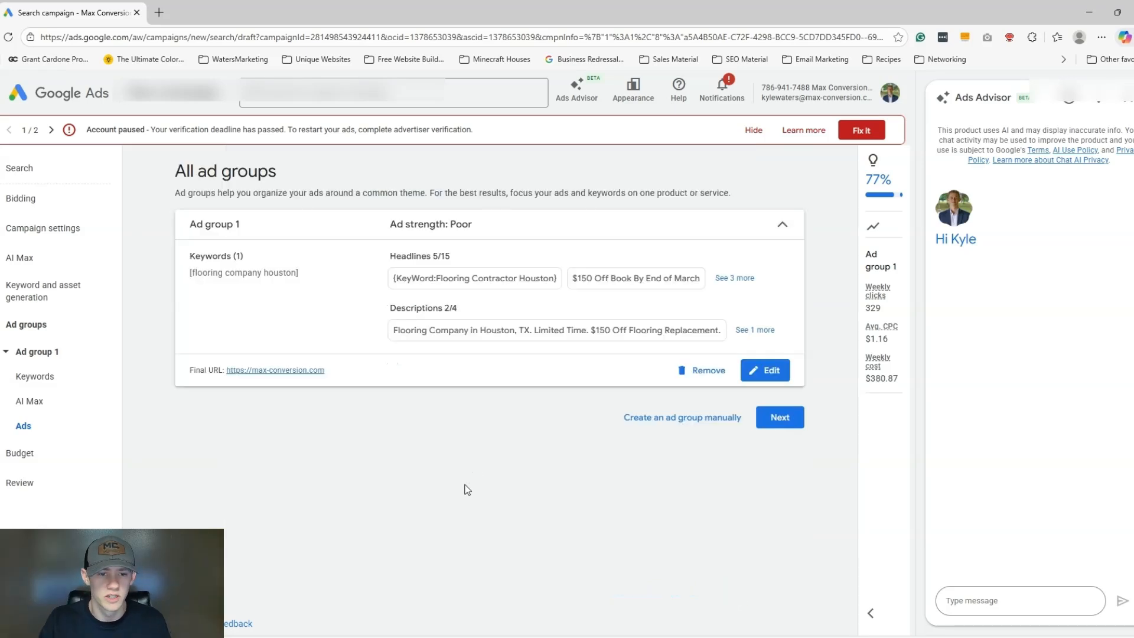
click(781, 420)
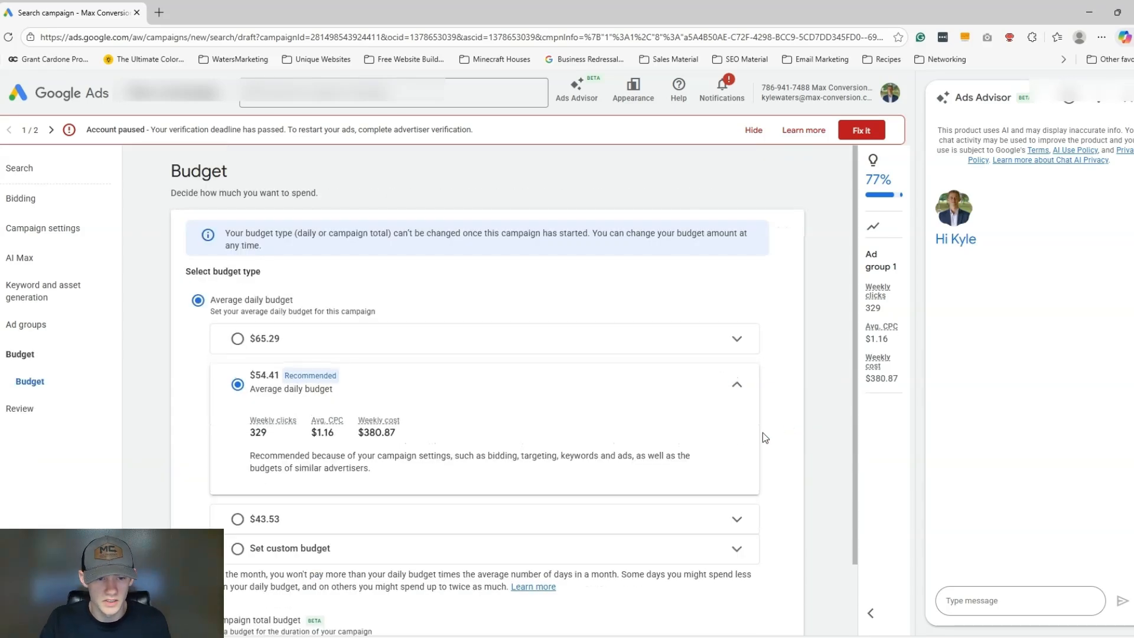
click(271, 548)
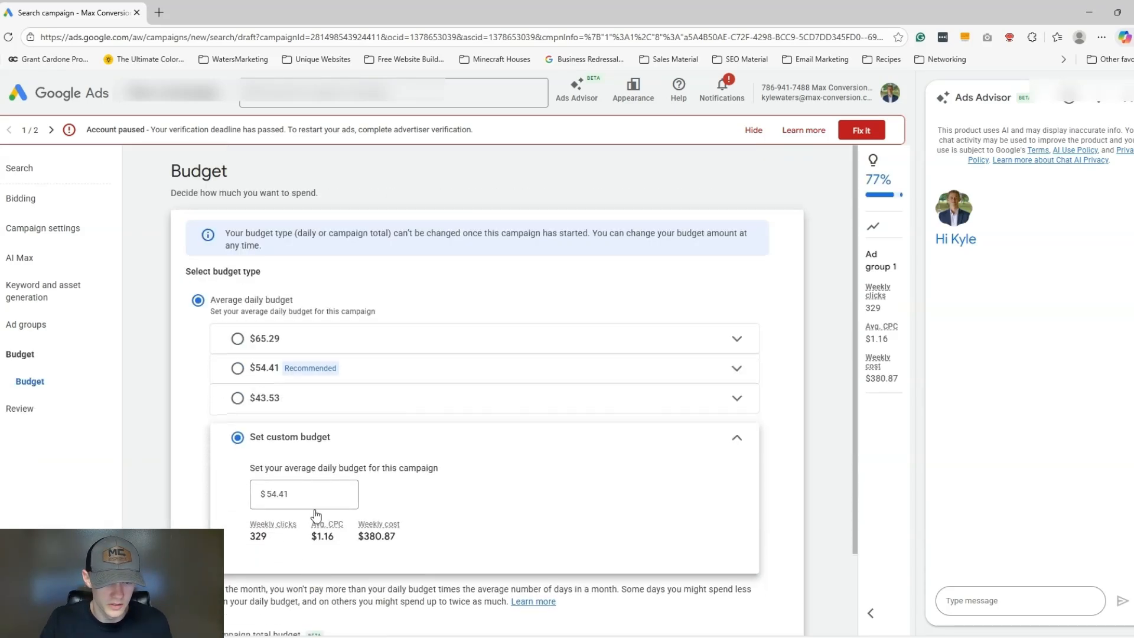
click(319, 492)
text(15)
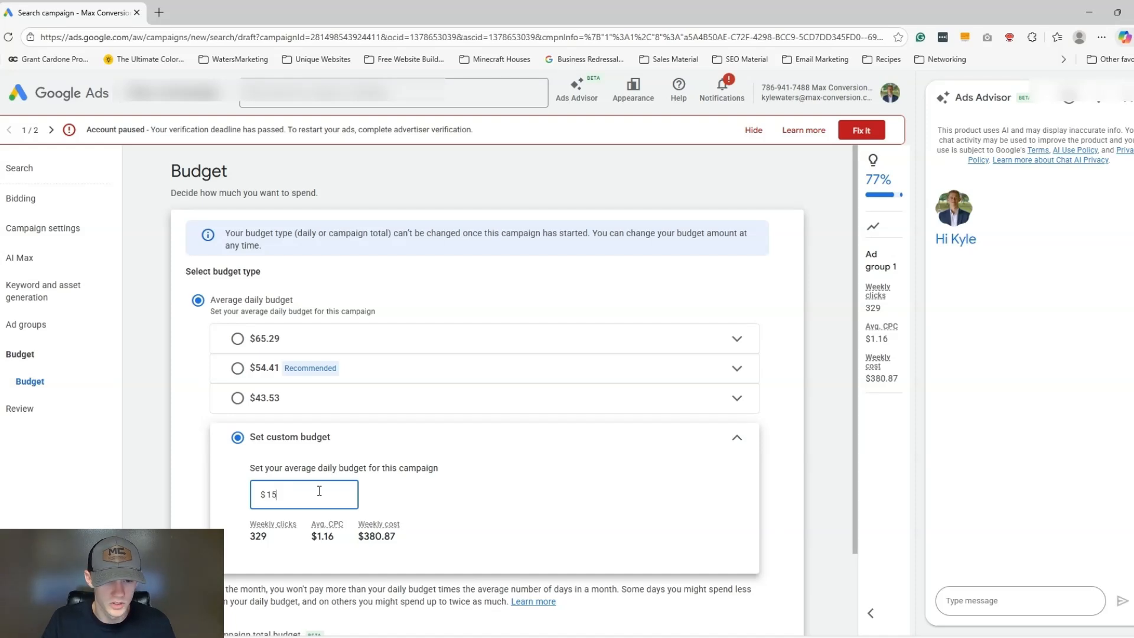
scroll(334, 490, down, 2)
scroll(615, 585, down, 1)
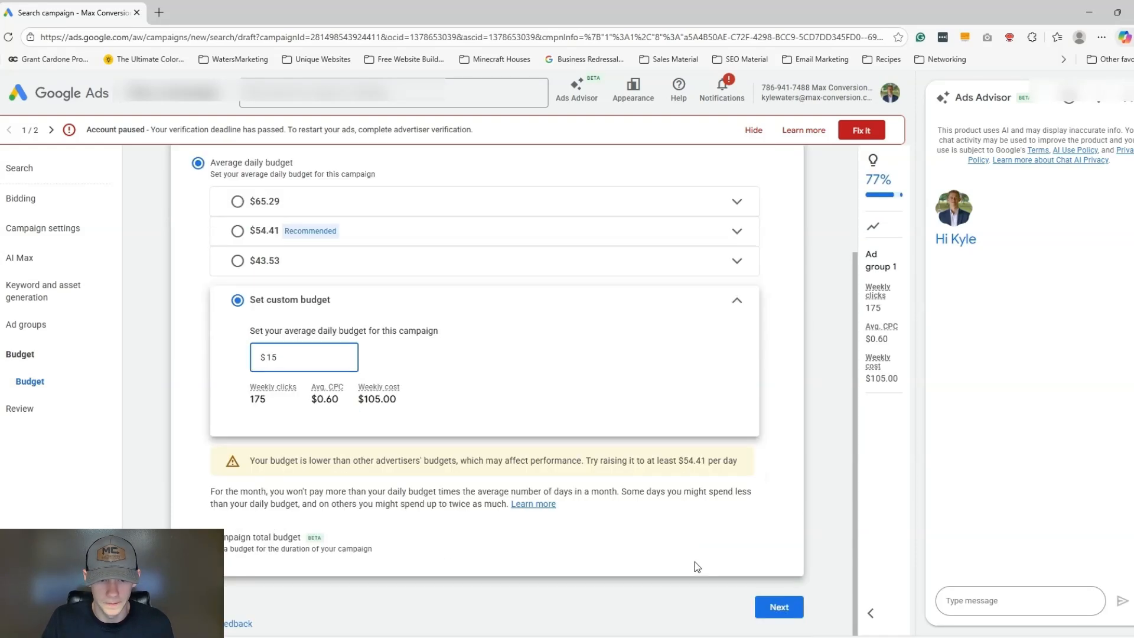
click(775, 608)
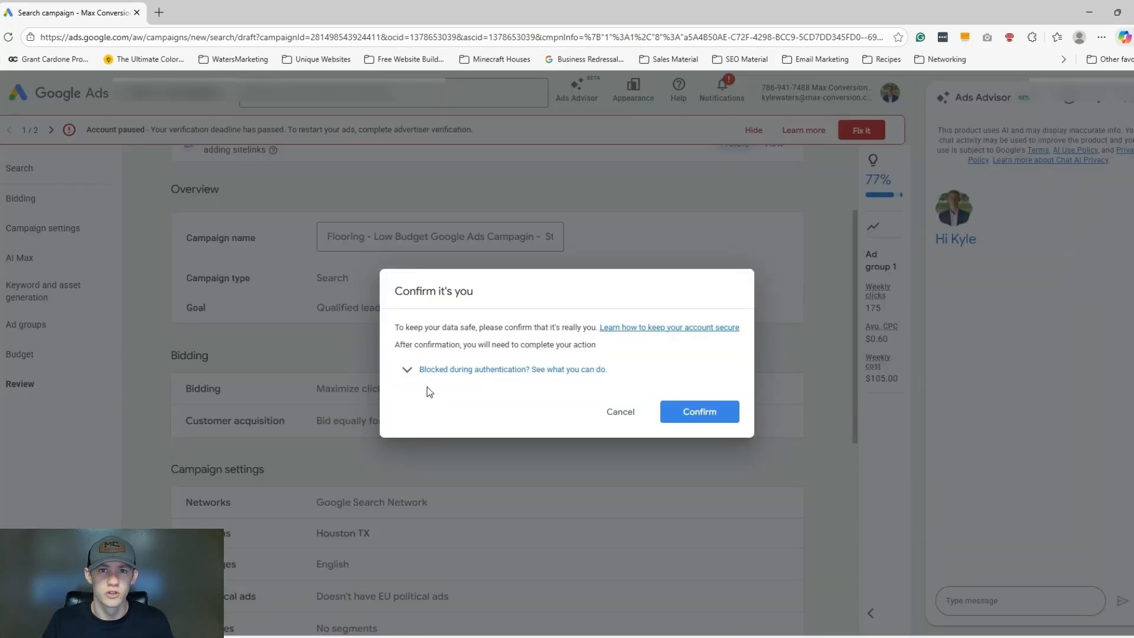
Complete the identity confirmation and publish the flooring campaign, dismissing the notice on the Google tag page.
click(686, 409)
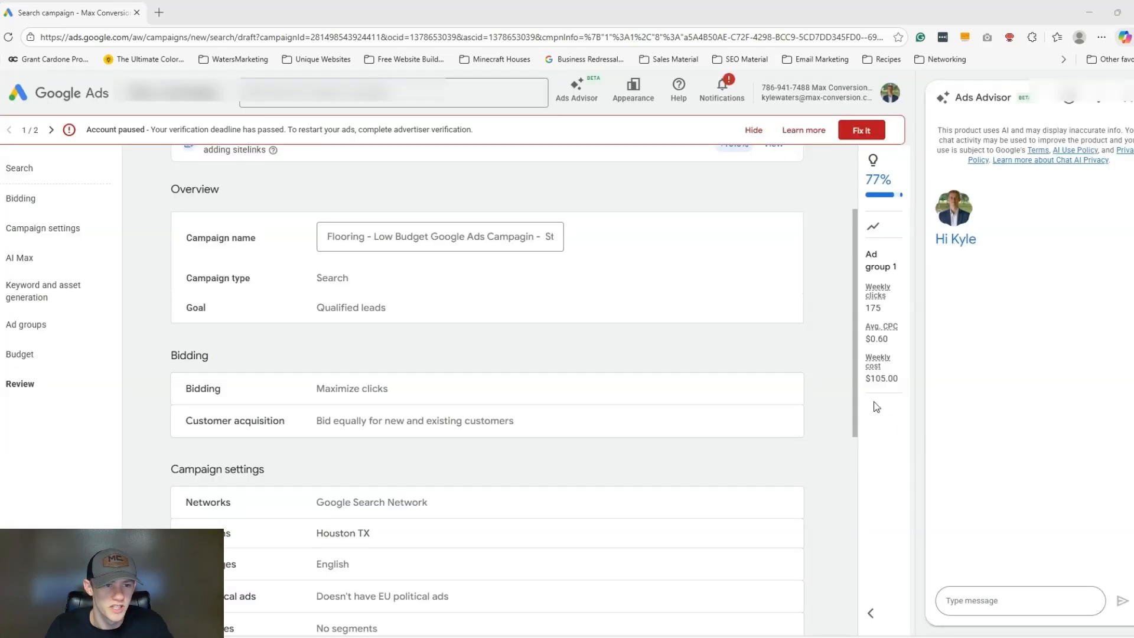
scroll(841, 506, down, 6)
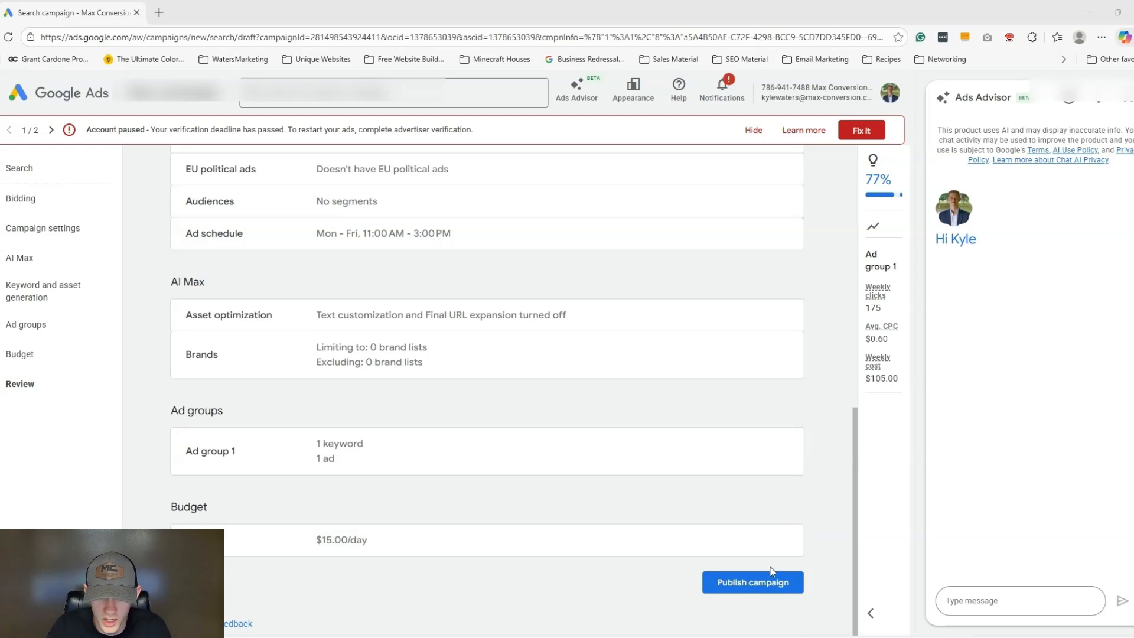
click(777, 585)
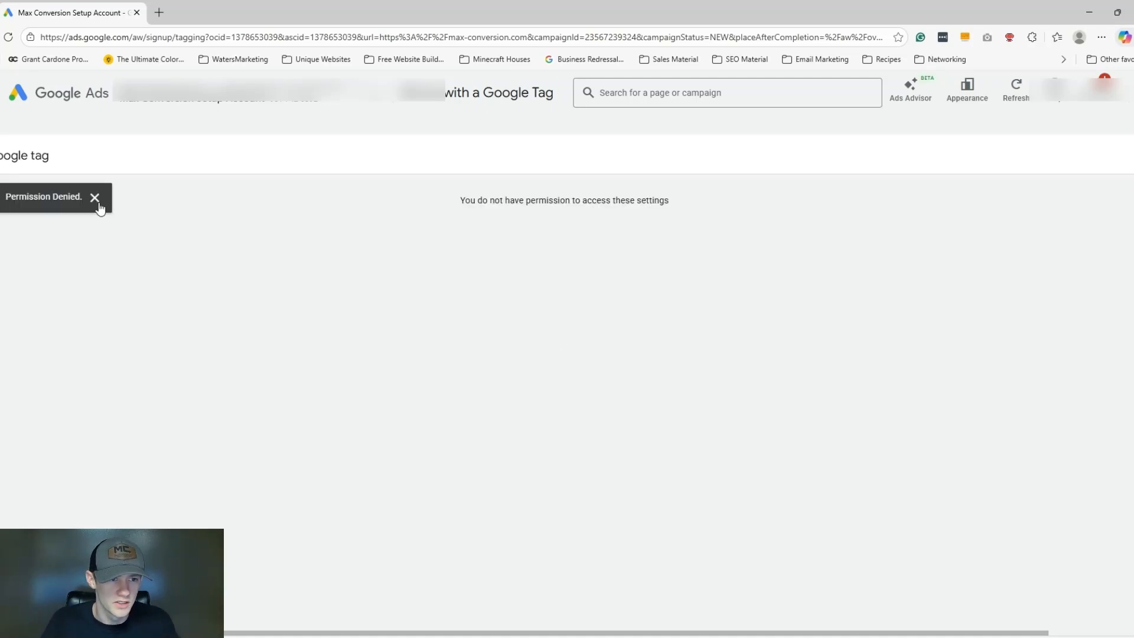
click(95, 198)
Pause the newly published Flooring - Low Budget campaign in the campaign list.
scroll(324, 467, down, 5)
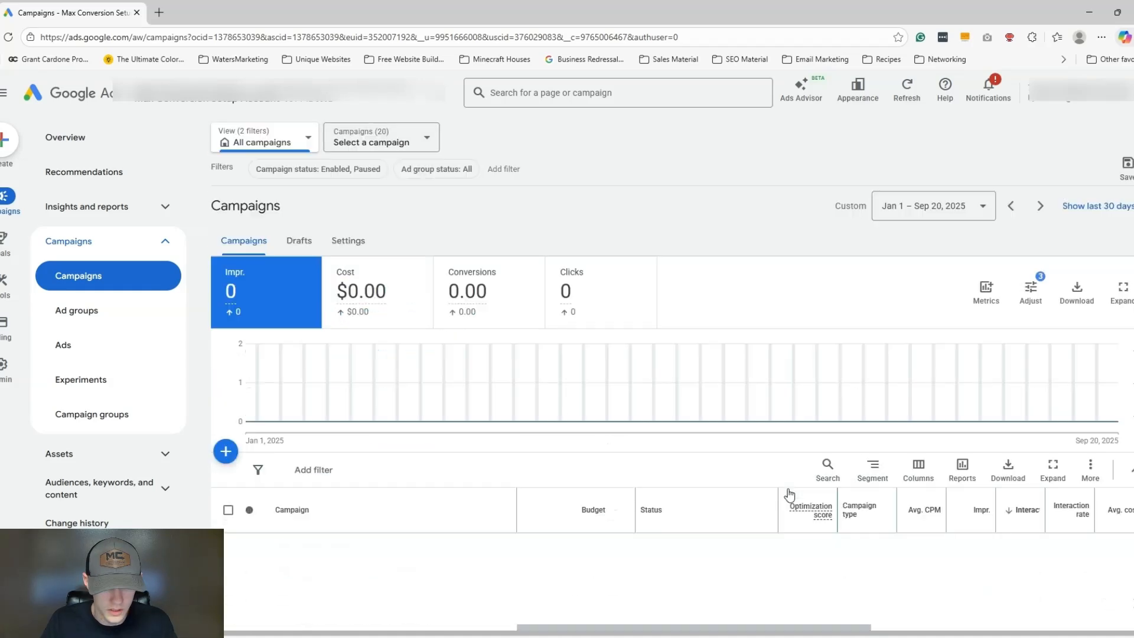
scroll(790, 494, down, 8)
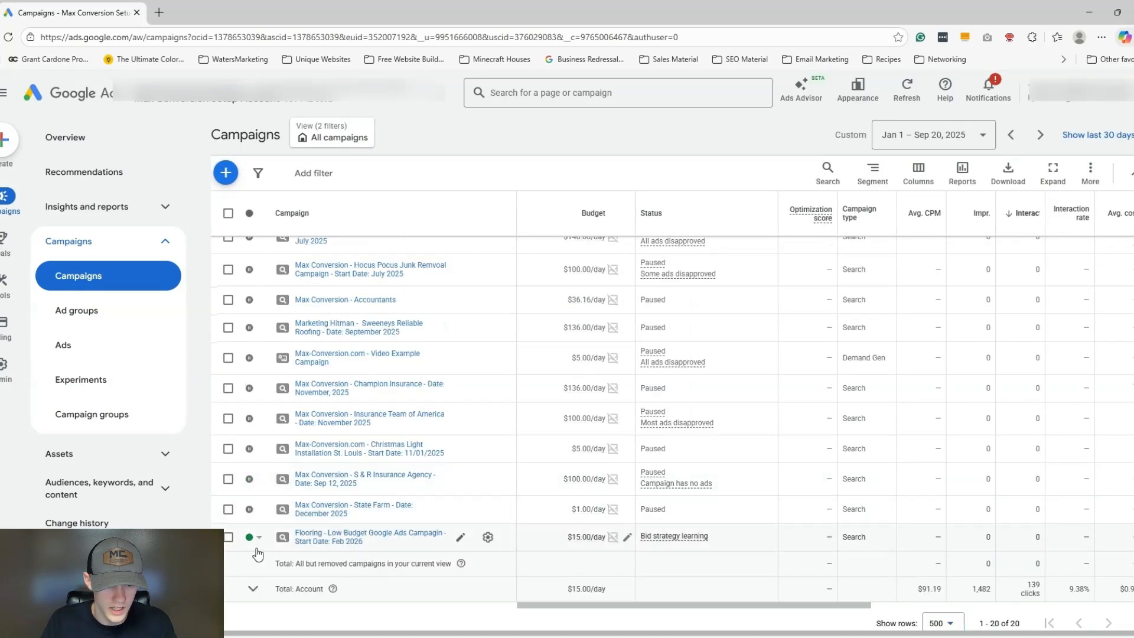
click(257, 547)
click(257, 546)
click(259, 541)
click(273, 577)
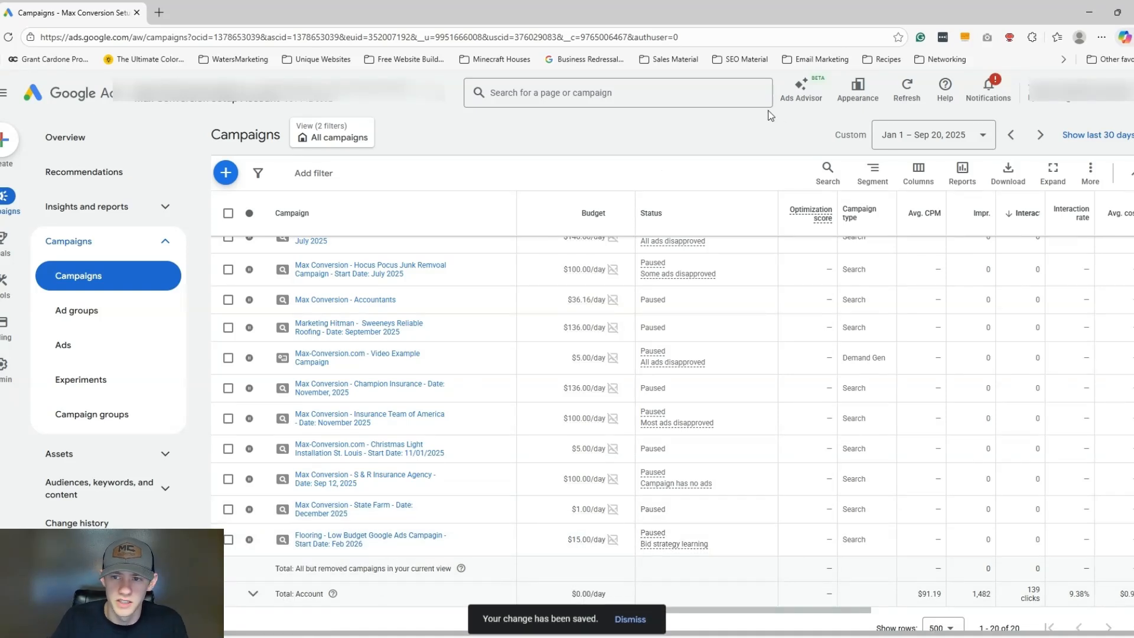
Search for the keyword tools and open Keyword Planner.
click(717, 107)
text(keywor)
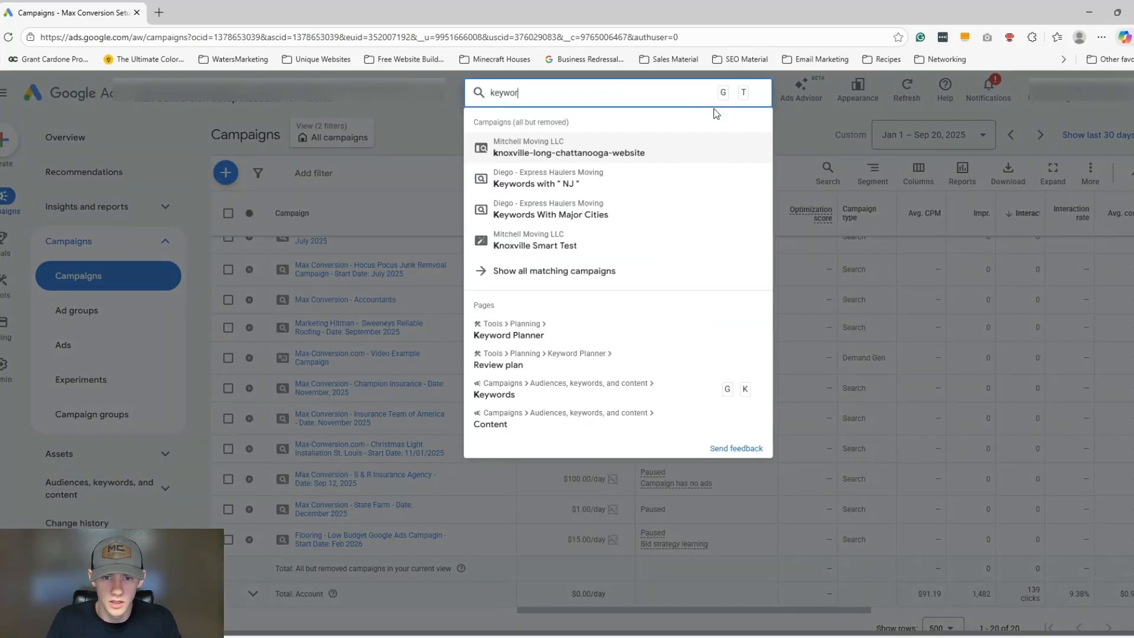
text(d)
click(497, 337)
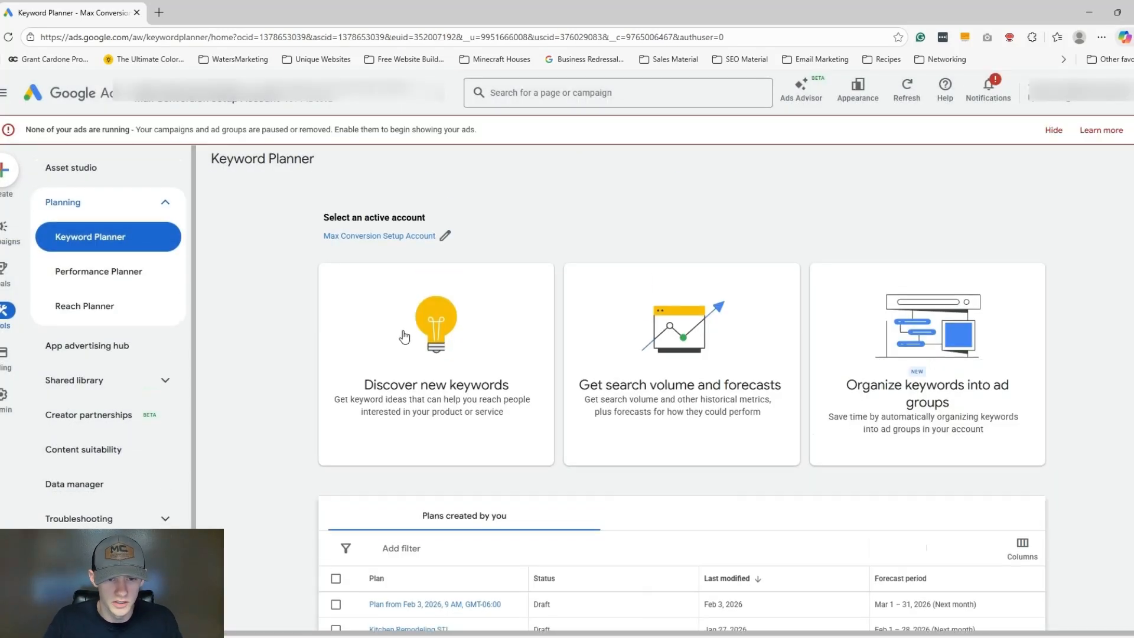
Discover keyword ideas for flooring company houston and examine its monthly searches and top of page bids.
click(413, 351)
text(f)
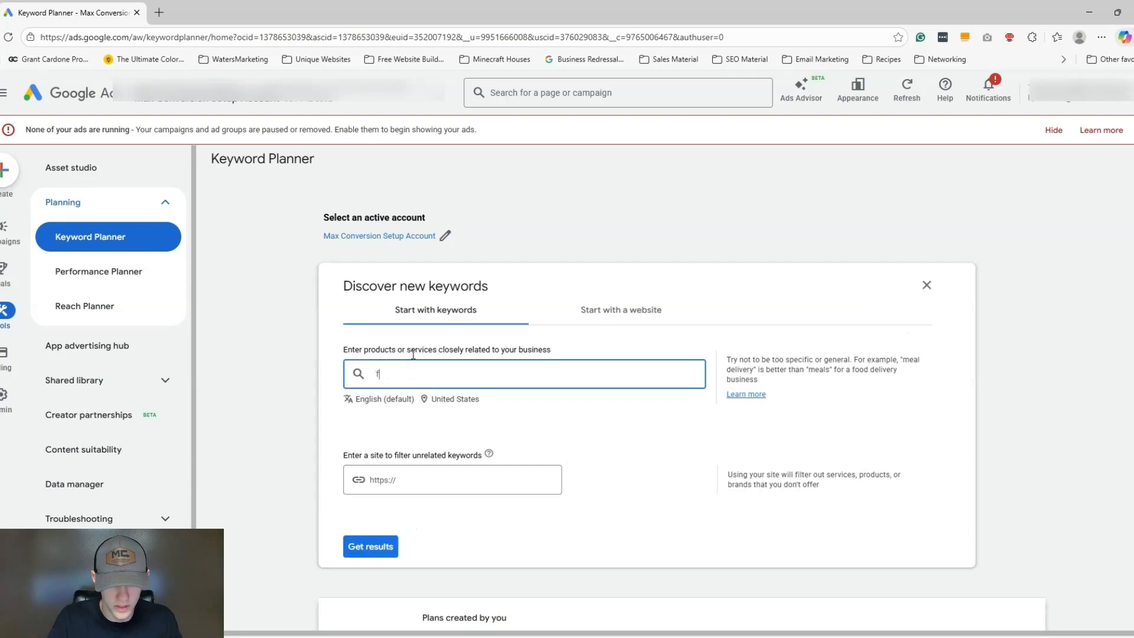
key(BackSpace)
text(flooring compan)
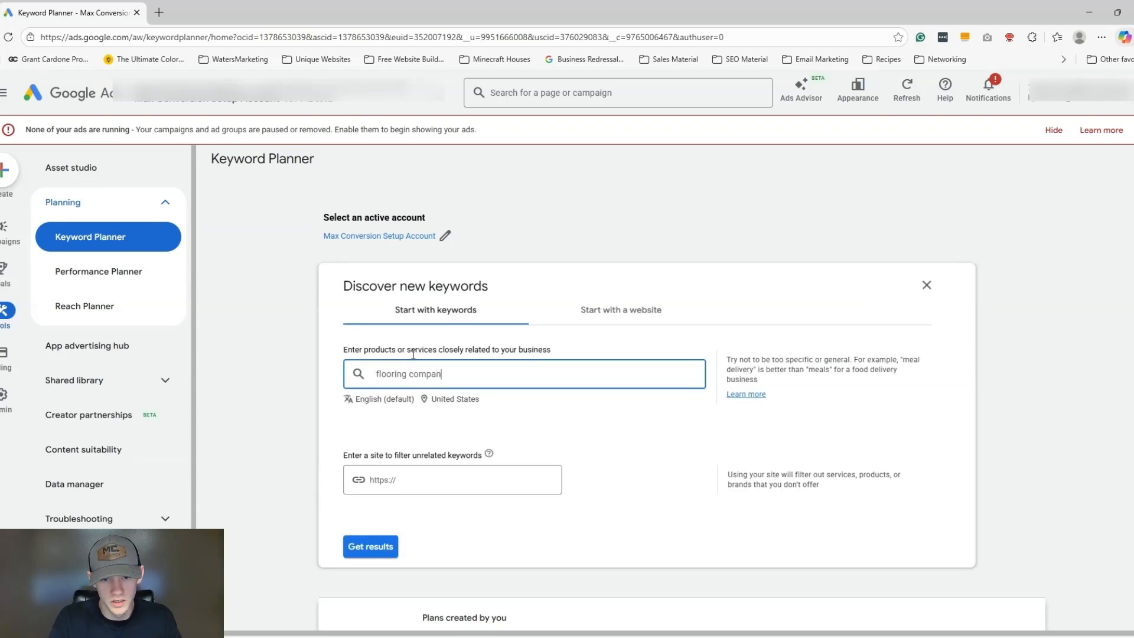
text(y houston)
key(Return)
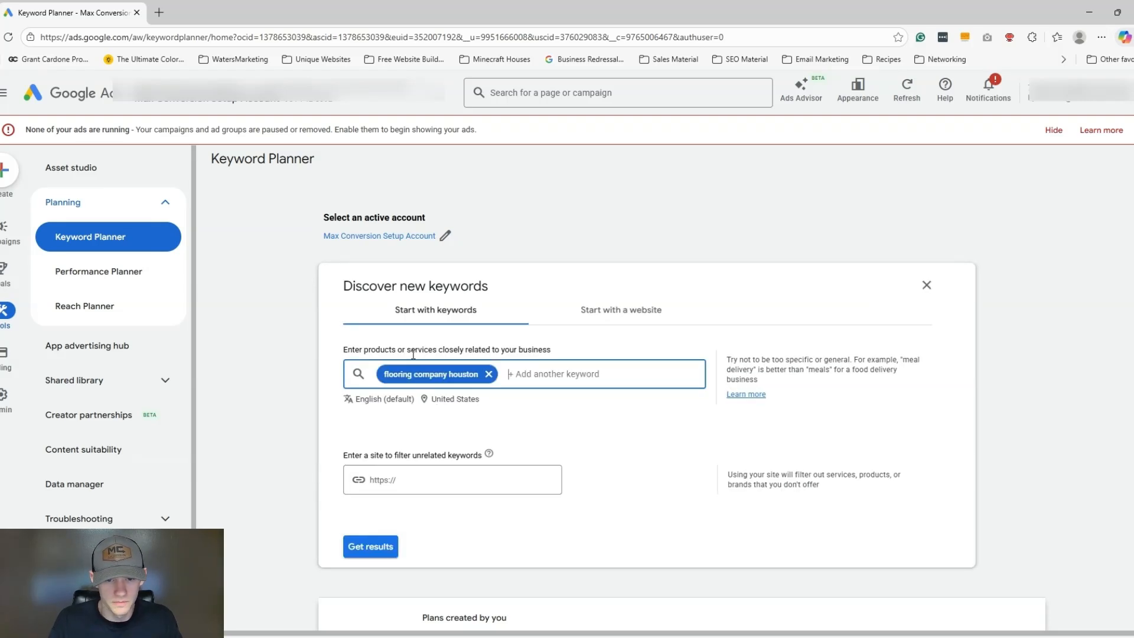
click(378, 553)
scroll(417, 444, down, 2)
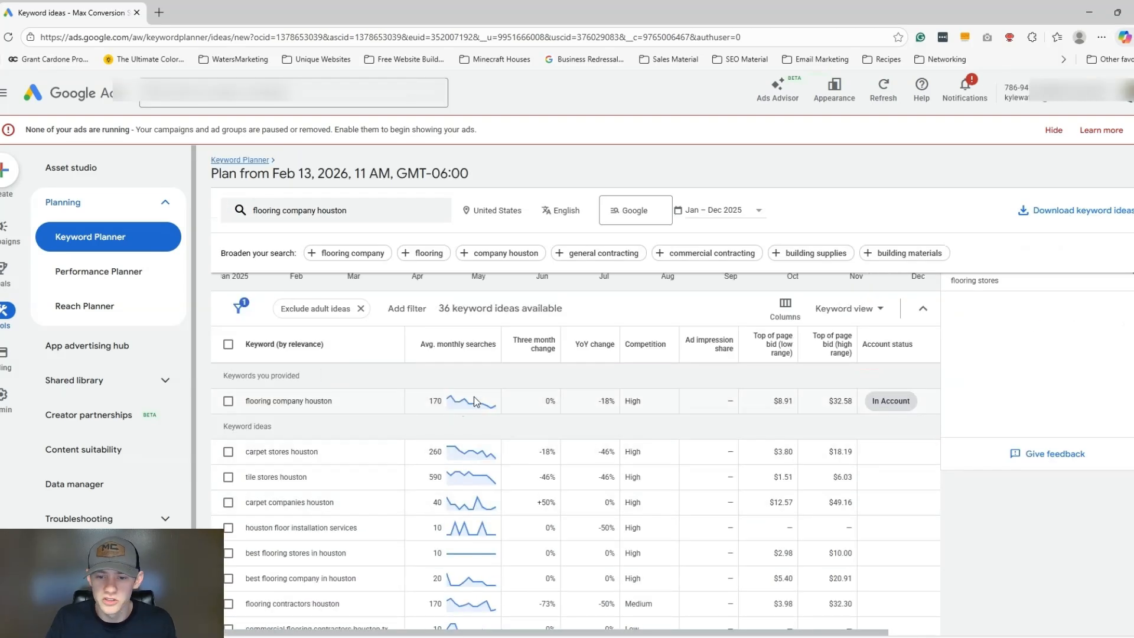
mouse_move(474, 401)
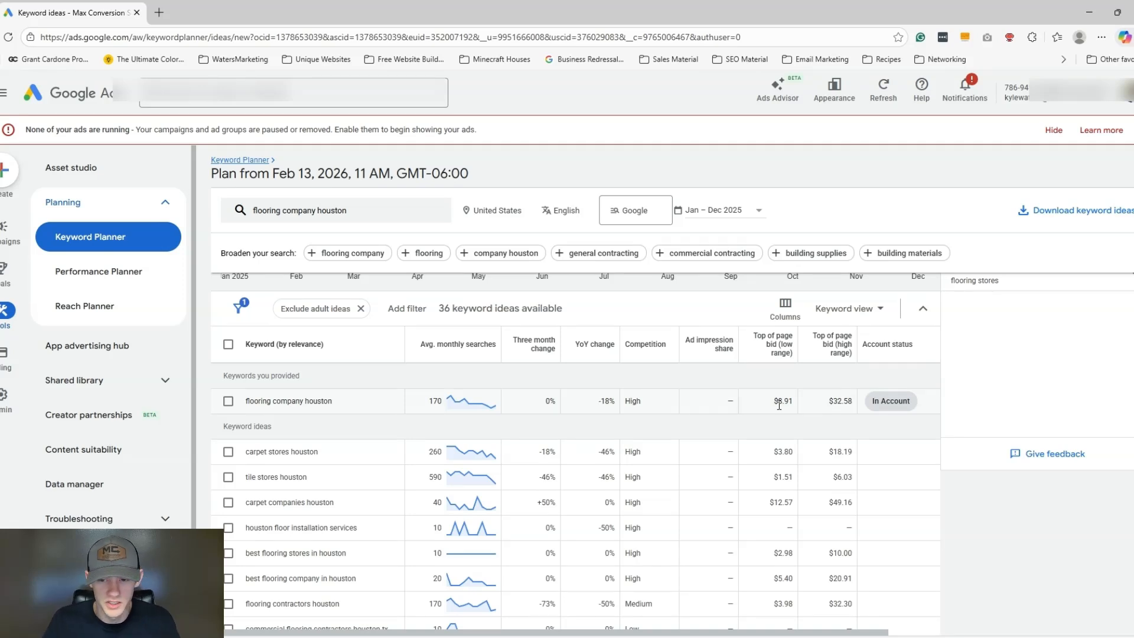
Add flooring companies near me to the keyword search, get the results, and examine its high range top of page bid.
text(f)
text(looring companies near me)
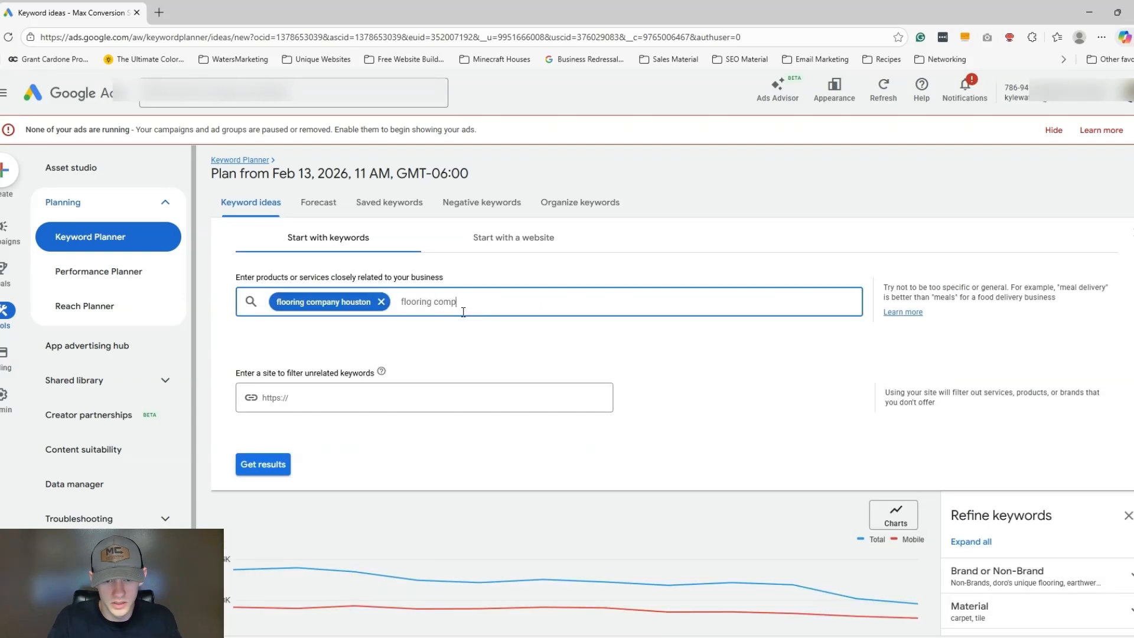
key(Return)
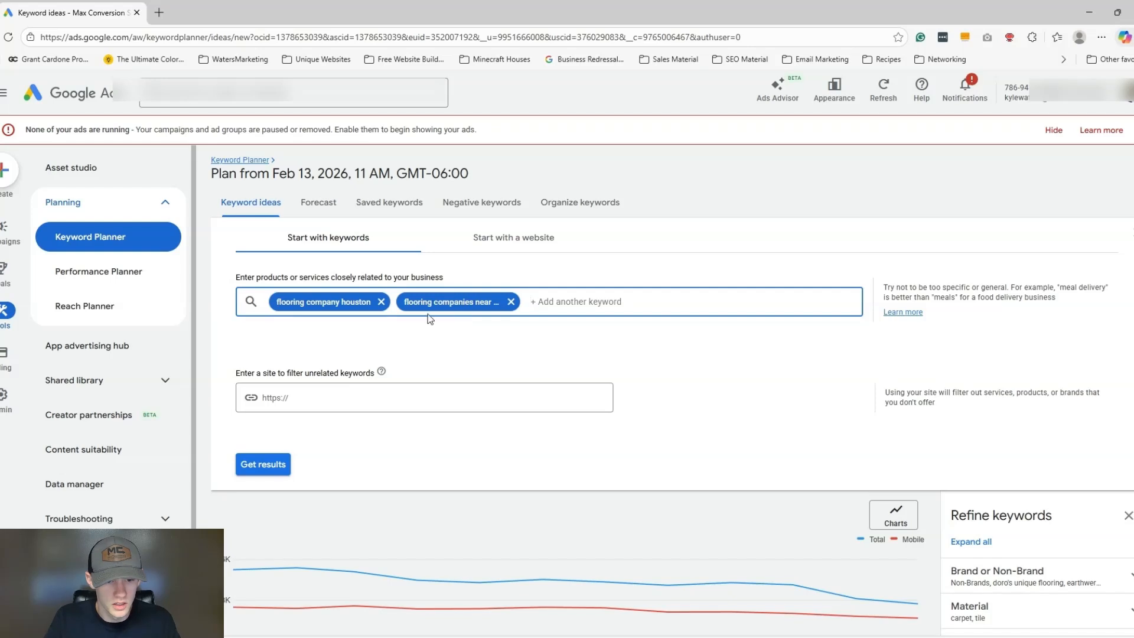
click(251, 457)
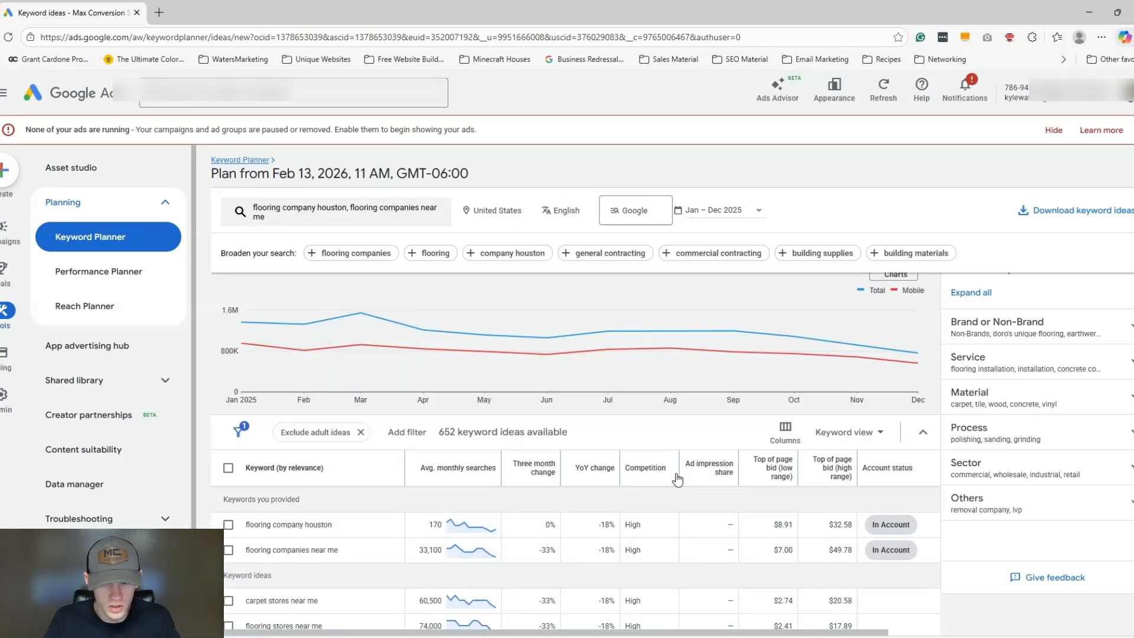
drag(819, 552, 838, 552)
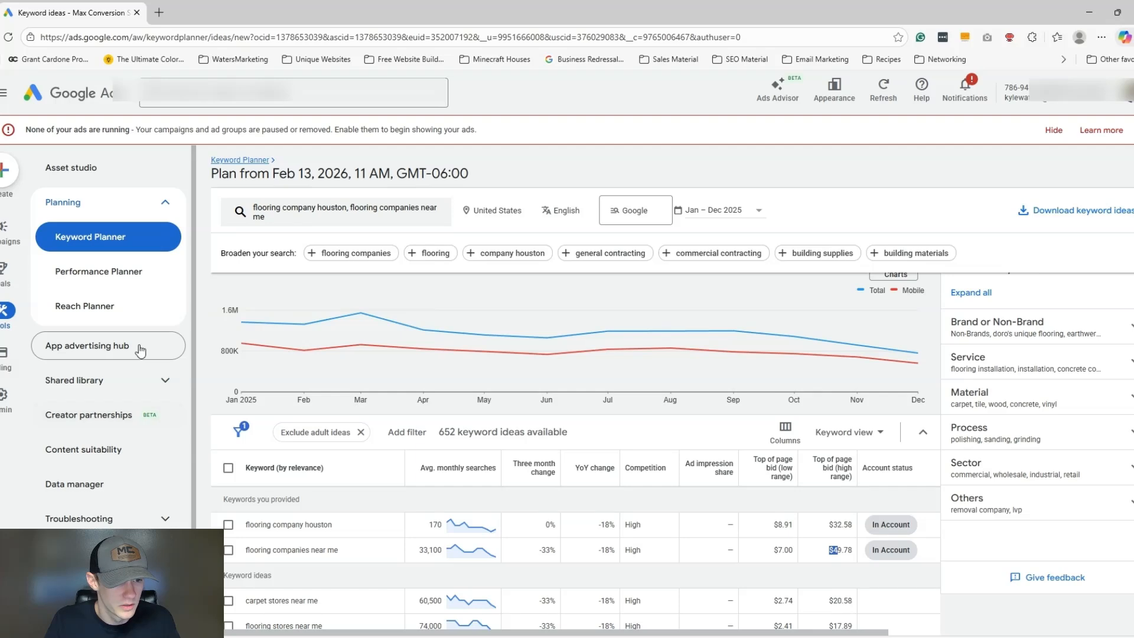
Return to the campaign list and open the Flooring - Low Budget campaign to show its ad groups.
click(8, 228)
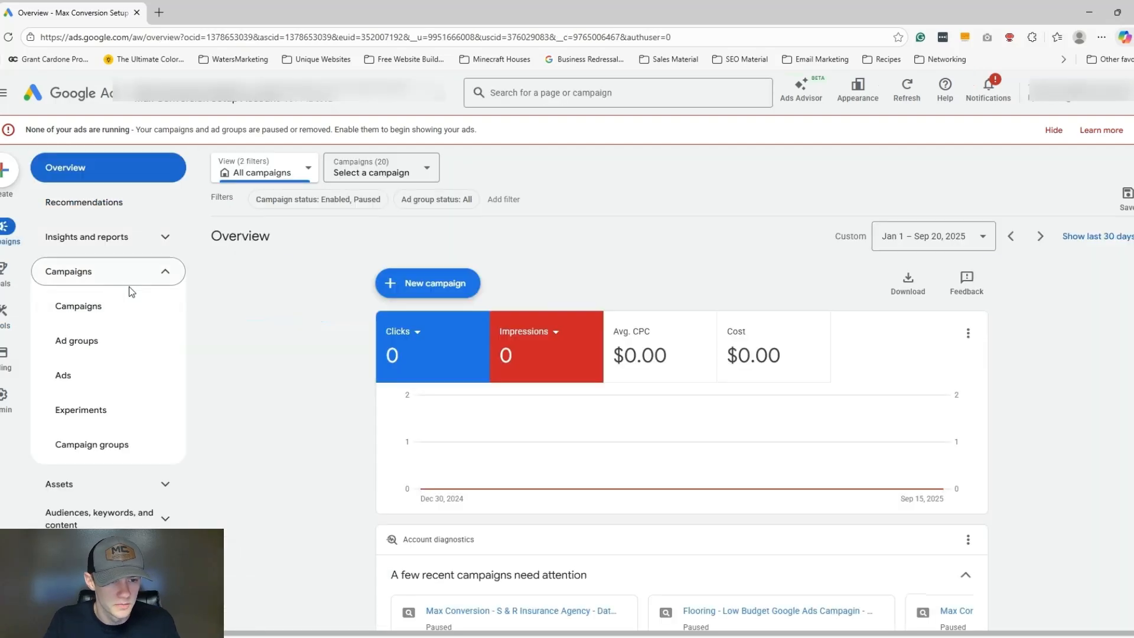
click(131, 301)
scroll(363, 423, down, 5)
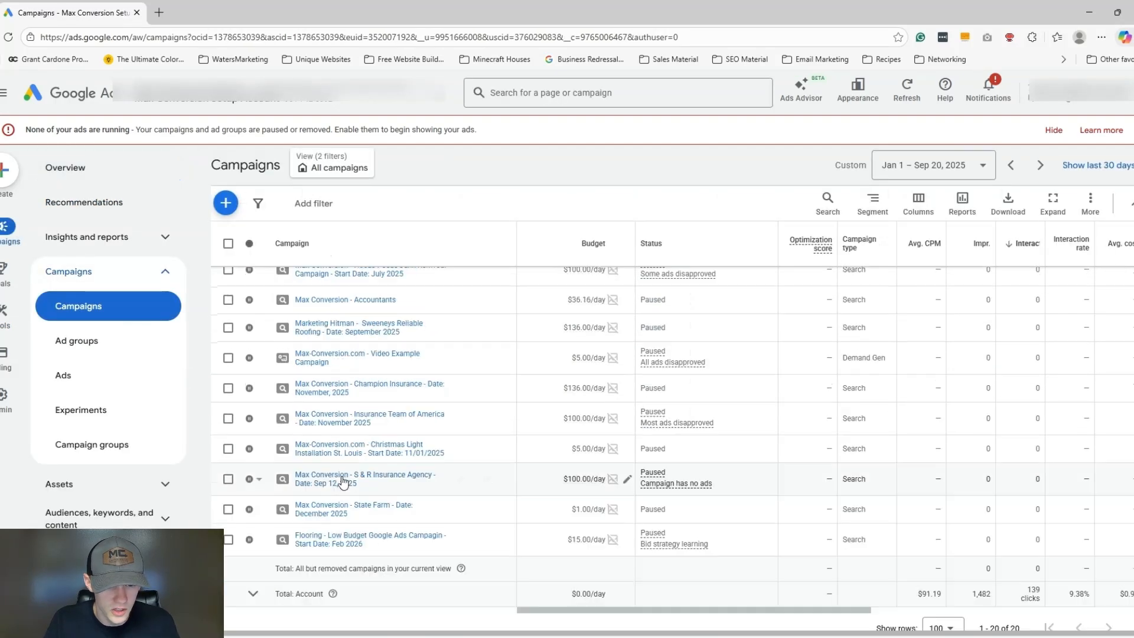
click(334, 537)
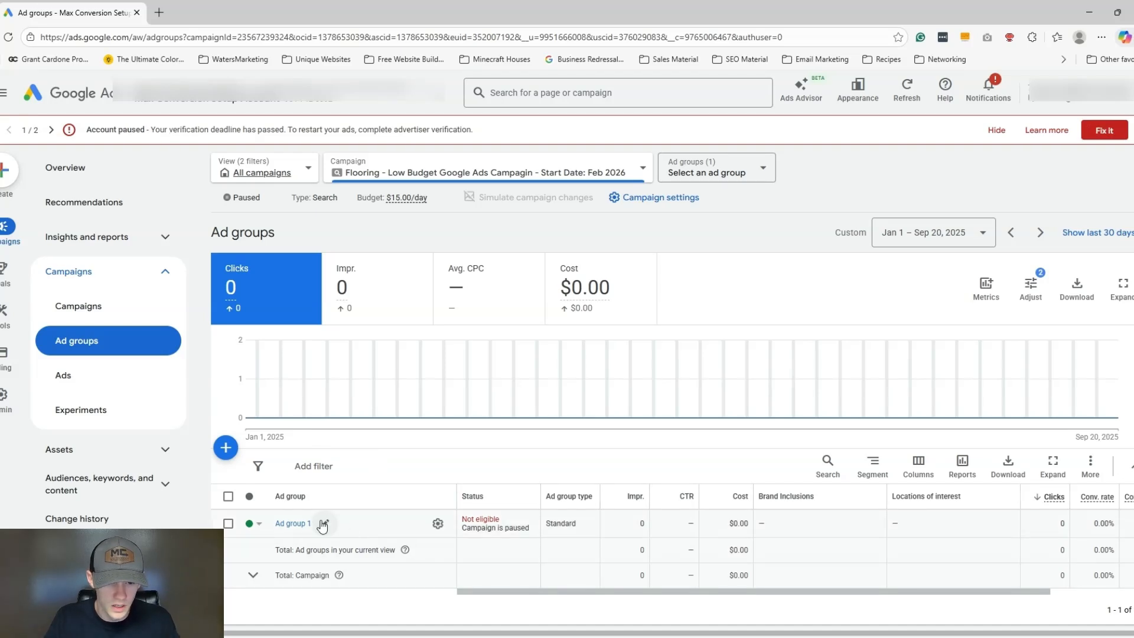
Rename Ad group 1 as Flooring Houston and save the change.
click(322, 524)
drag(336, 551, 260, 545)
text(Floori)
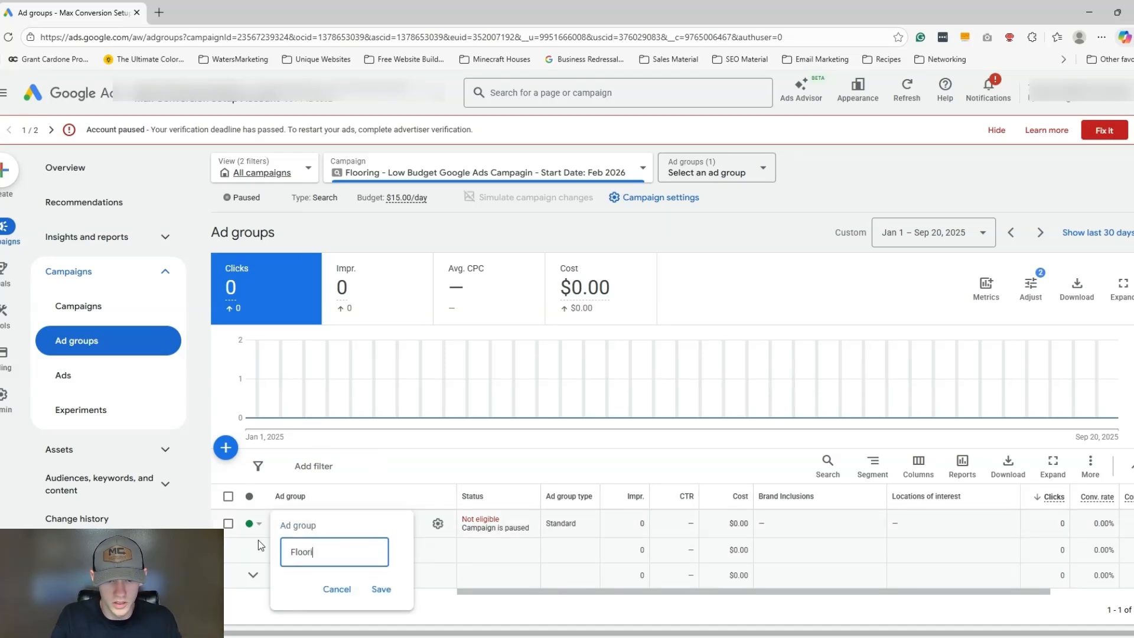
text(ng Houston)
click(381, 589)
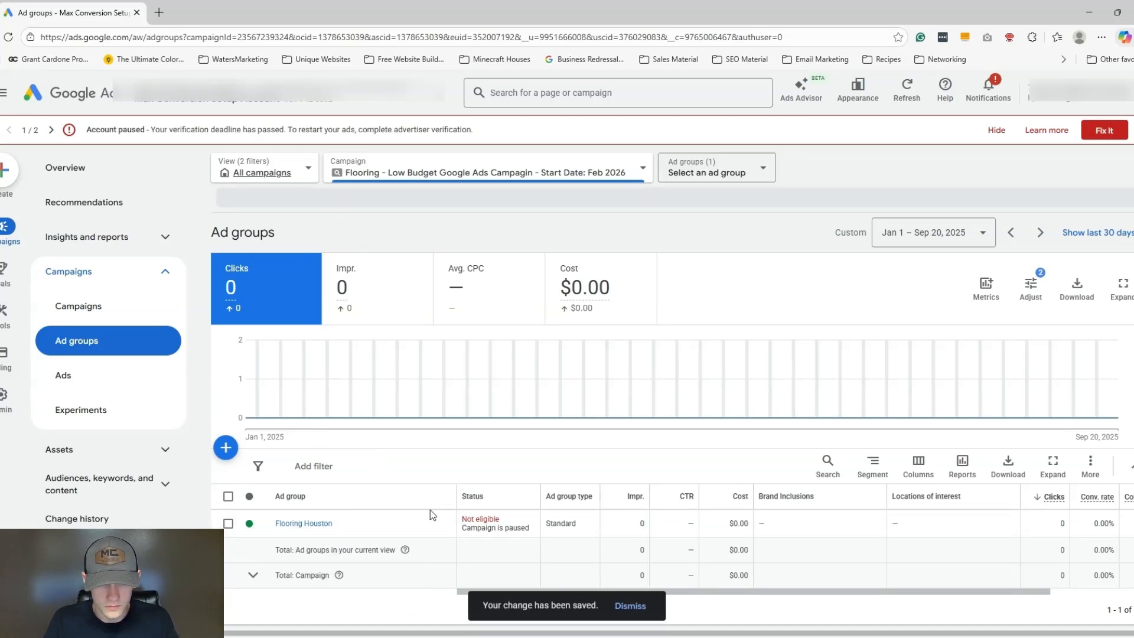
Open the campaign's assets and show only the location assets.
scroll(430, 509, down, 1)
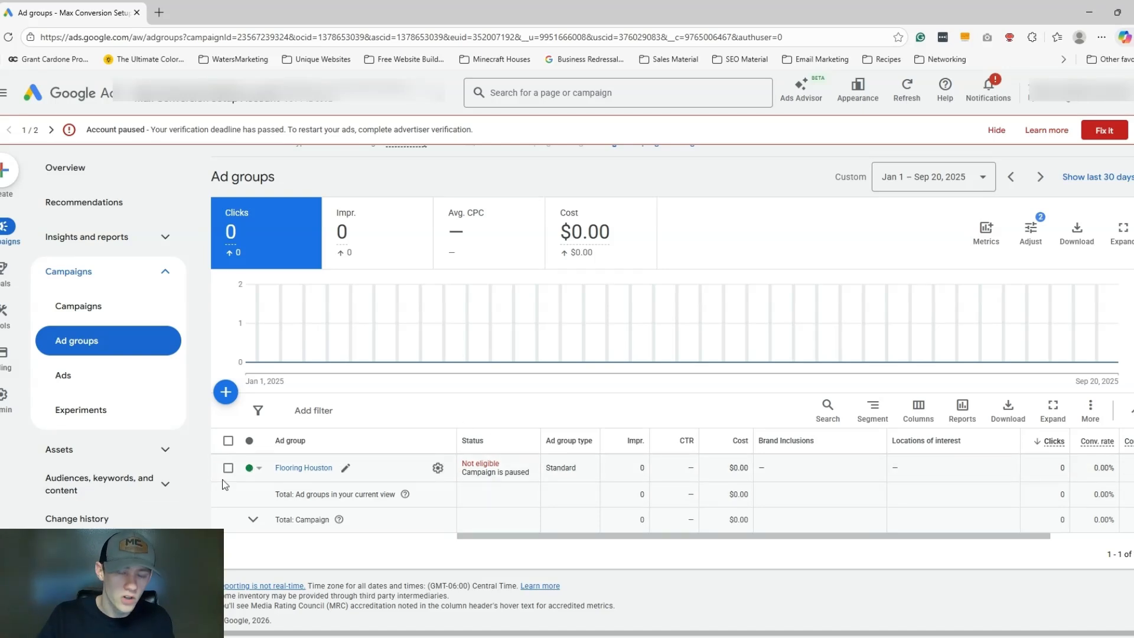
click(106, 490)
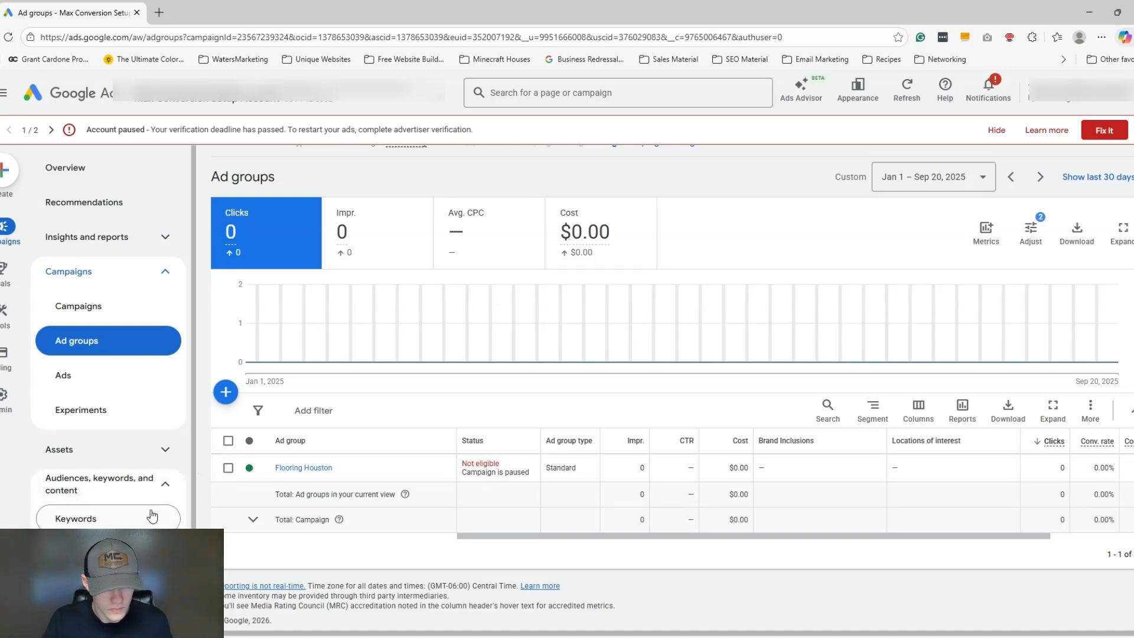
click(157, 449)
click(137, 481)
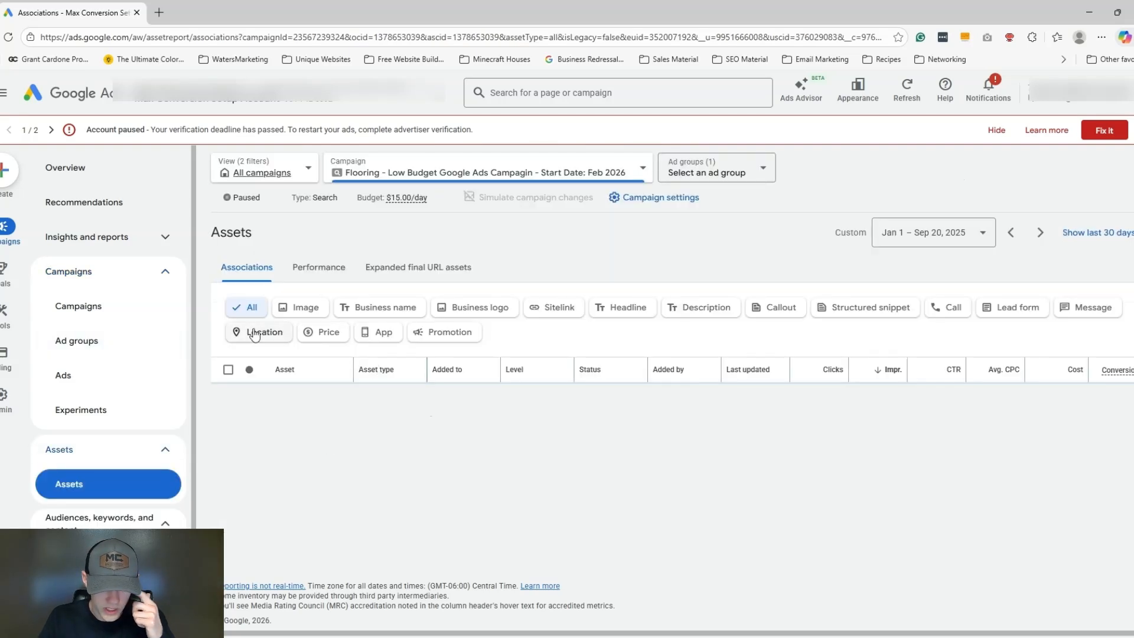
click(259, 331)
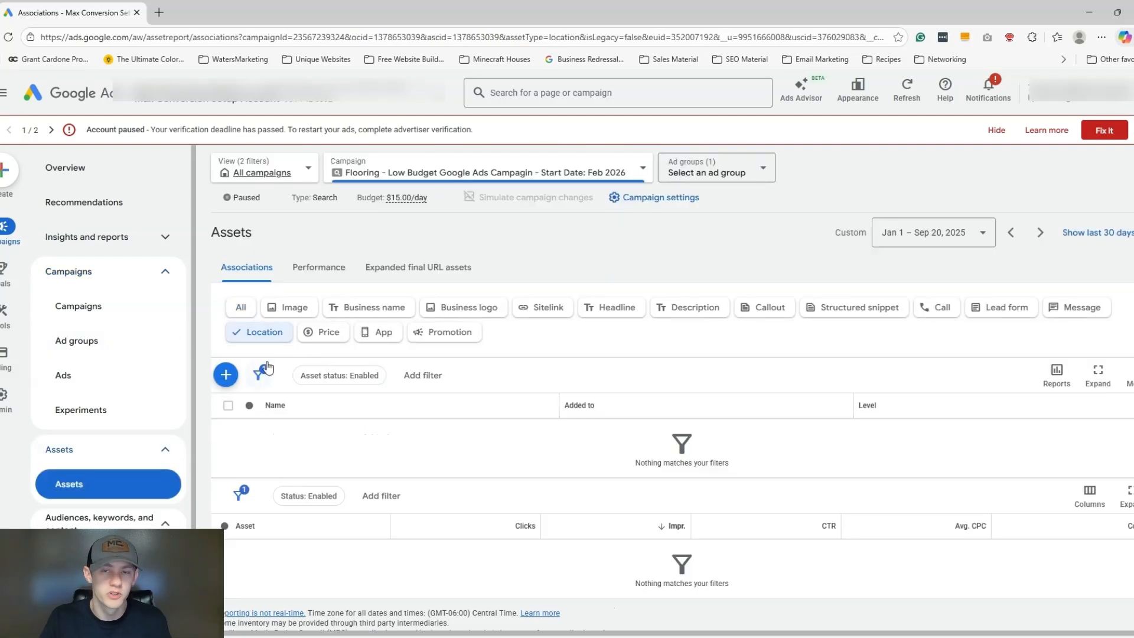
Open the campaign's audiences and start adding audience segments.
scroll(118, 438, down, 2)
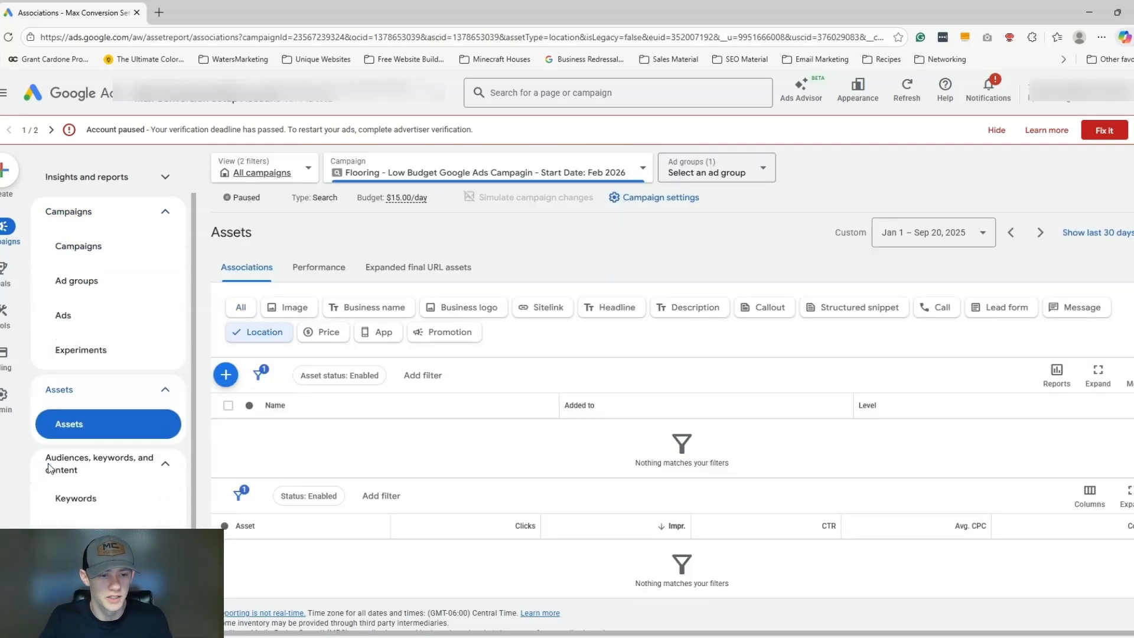
click(119, 480)
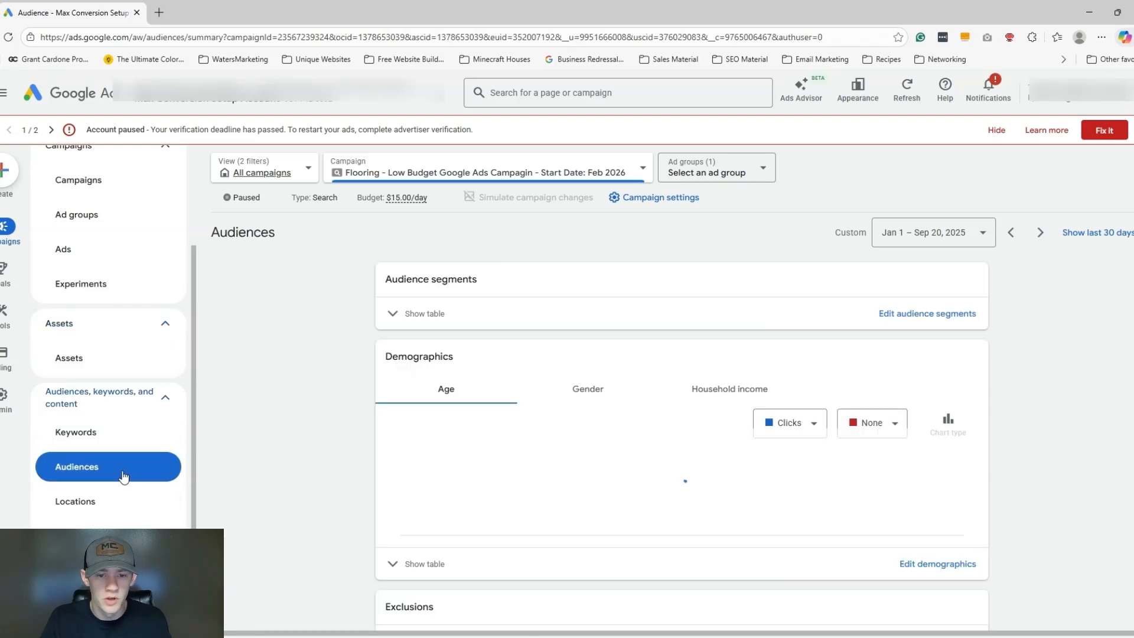
click(893, 285)
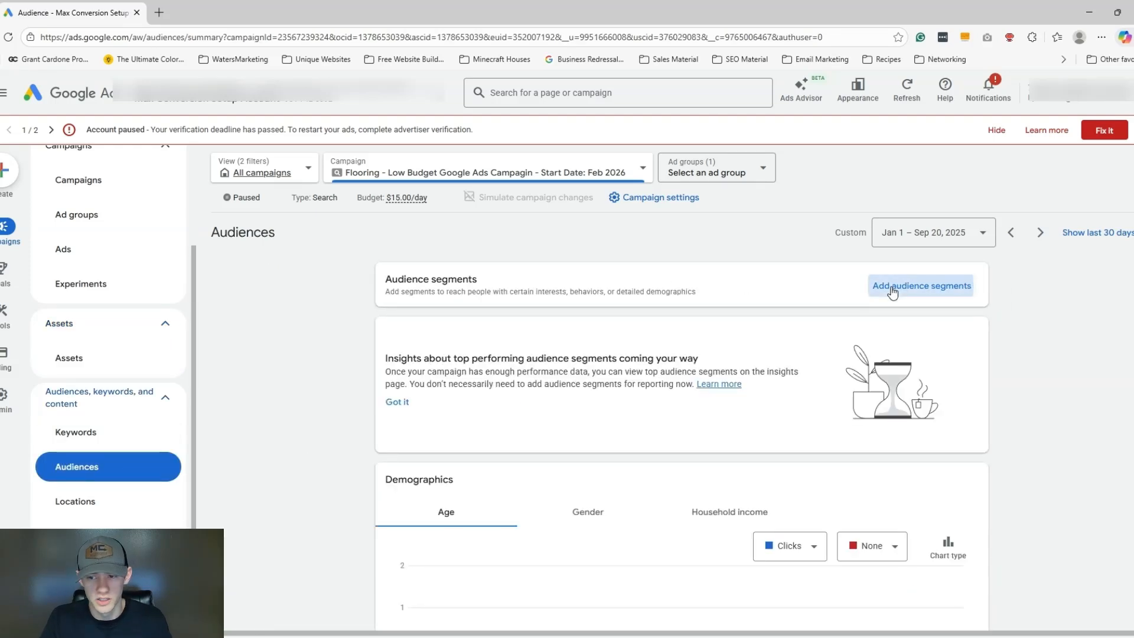
click(890, 312)
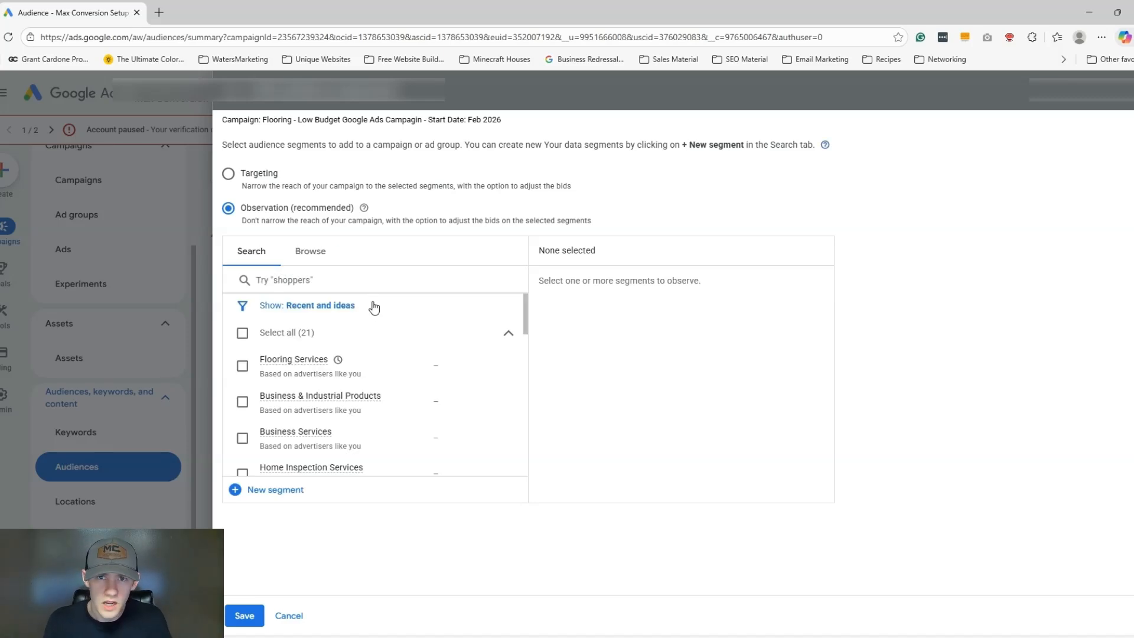
click(344, 277)
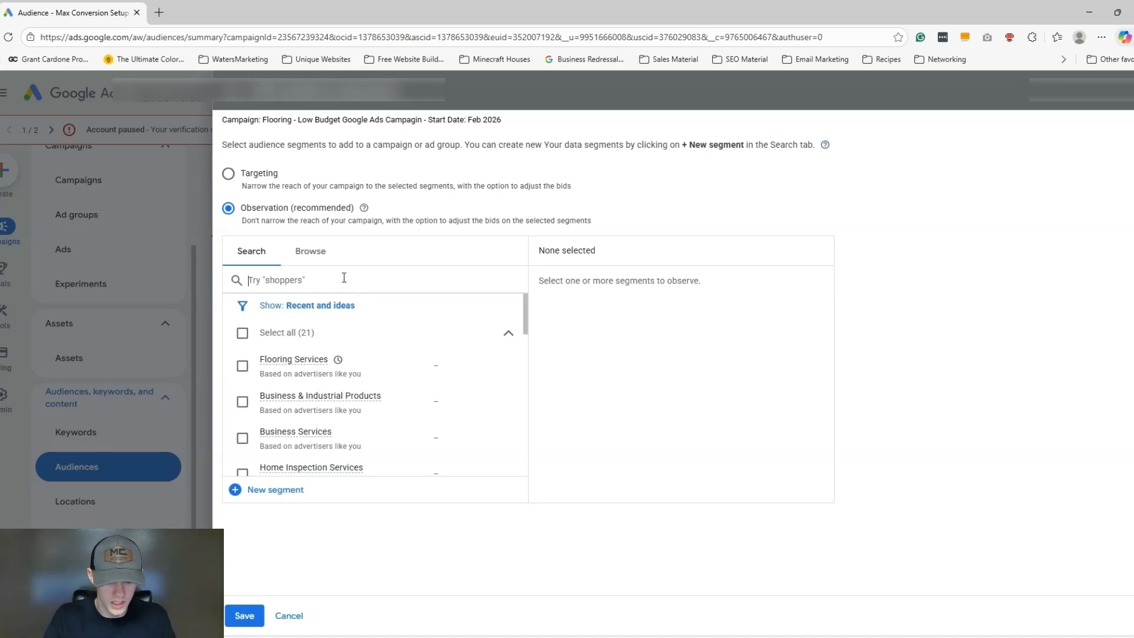
text(roofing)
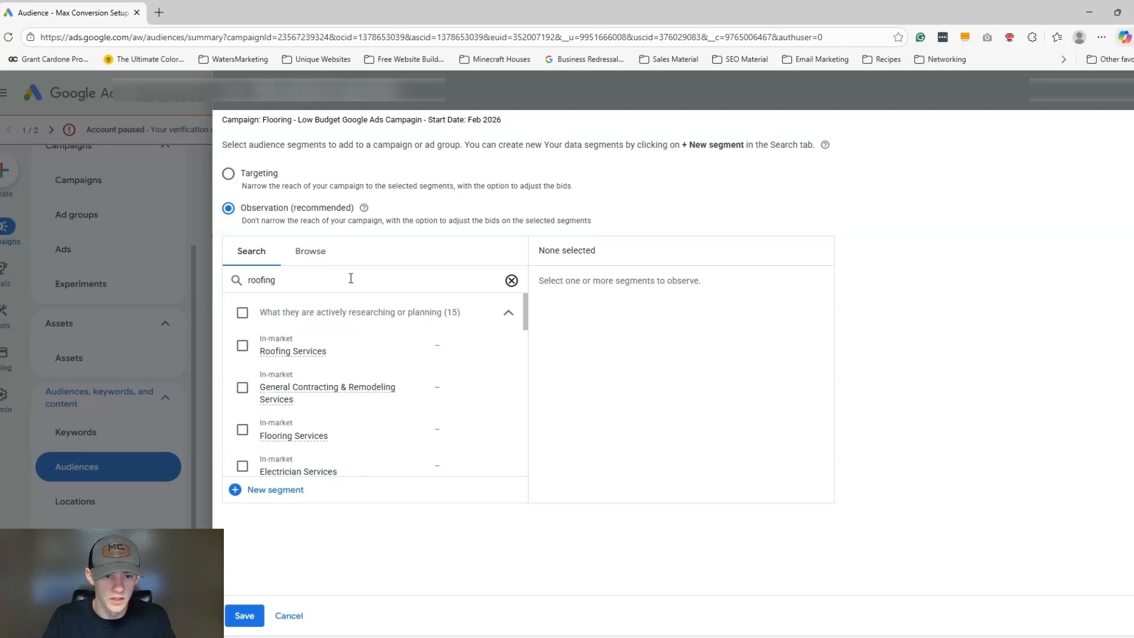
mouse_move(297, 366)
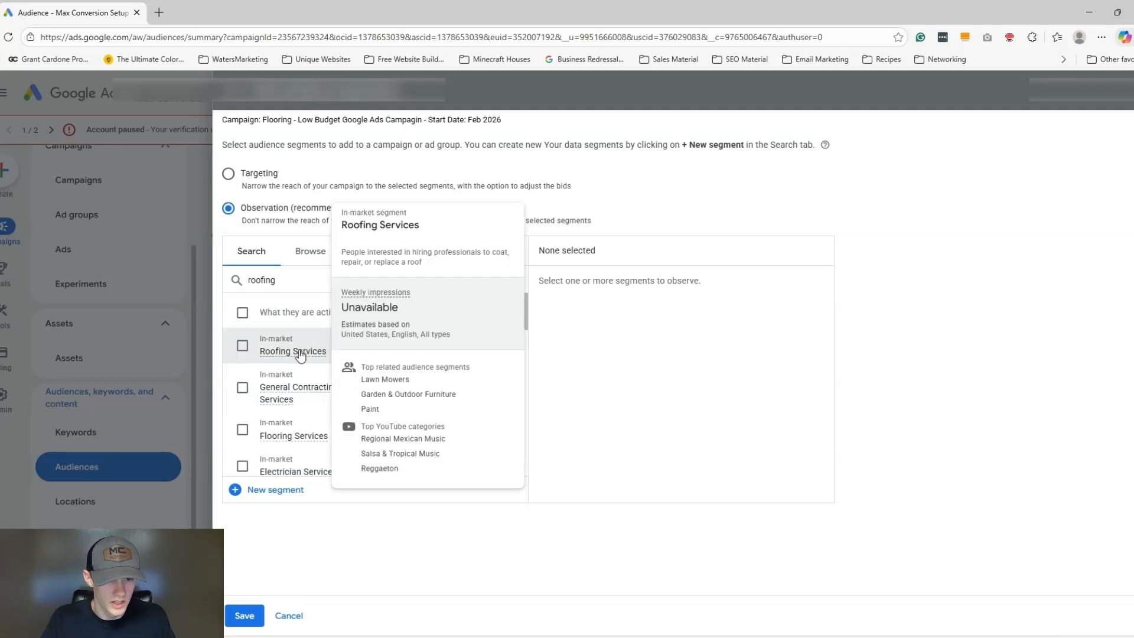
Search the audience segments for flooring and select the in-market segments Flooring and Flooring Services.
drag(276, 280, 228, 277)
text(floor)
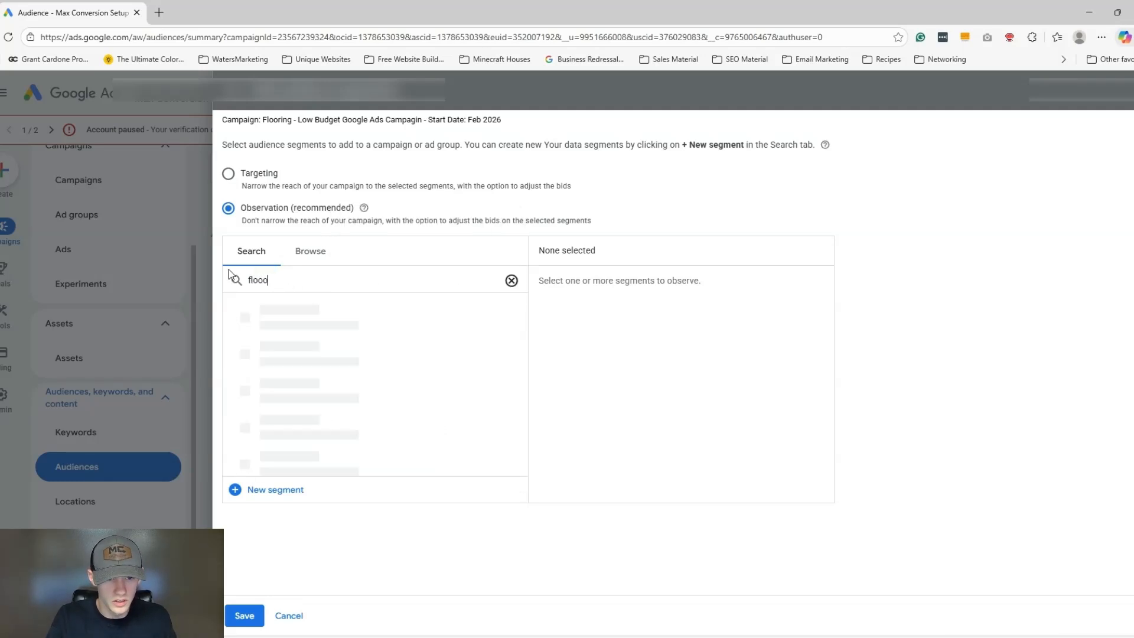
text(ing)
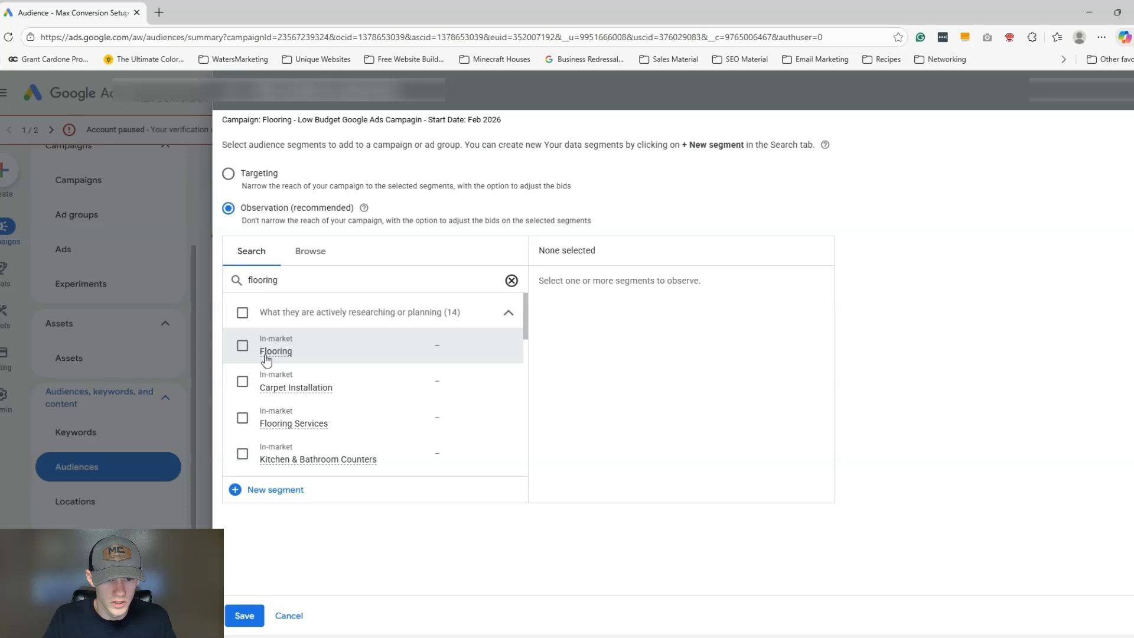
click(267, 354)
click(288, 426)
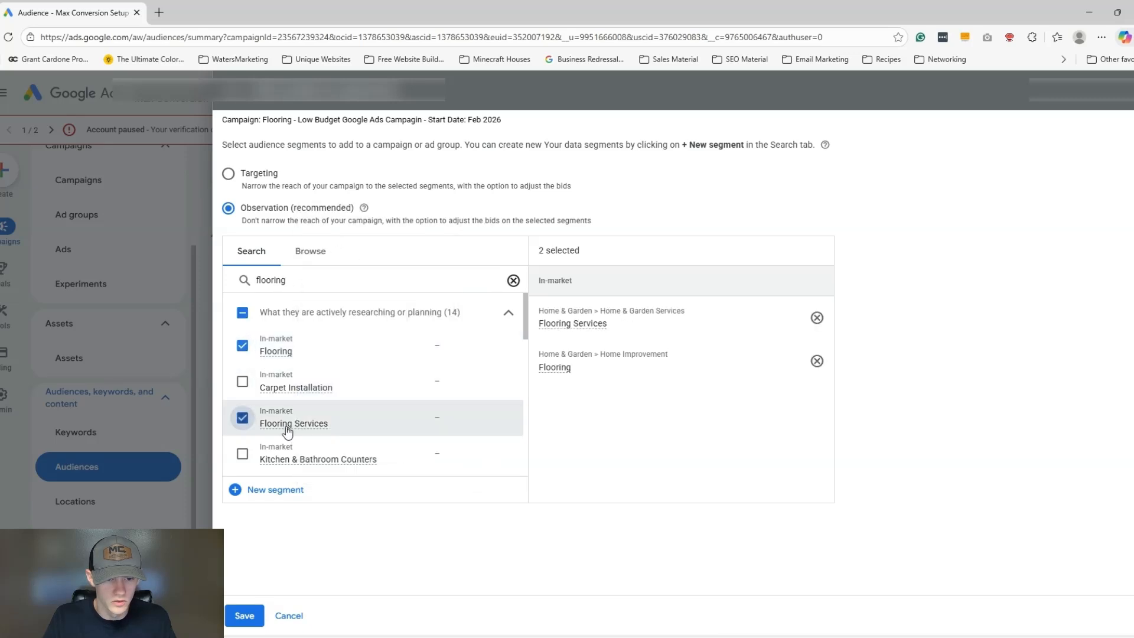
mouse_move(287, 432)
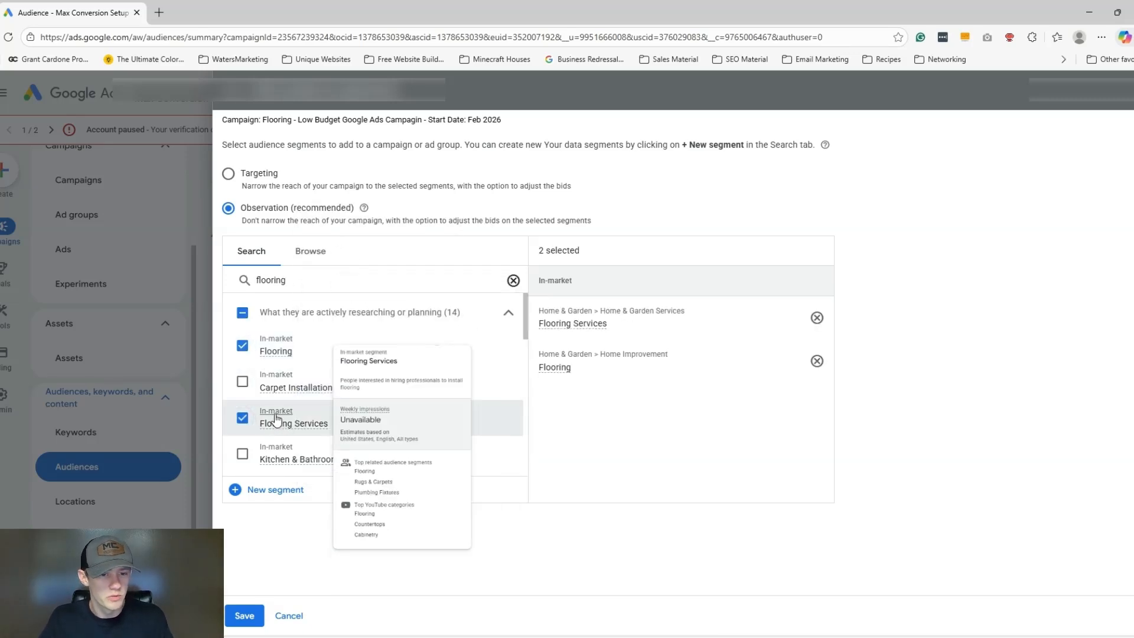
Search the audience segments for credit and look through the lending and loan segments.
drag(288, 280, 215, 293)
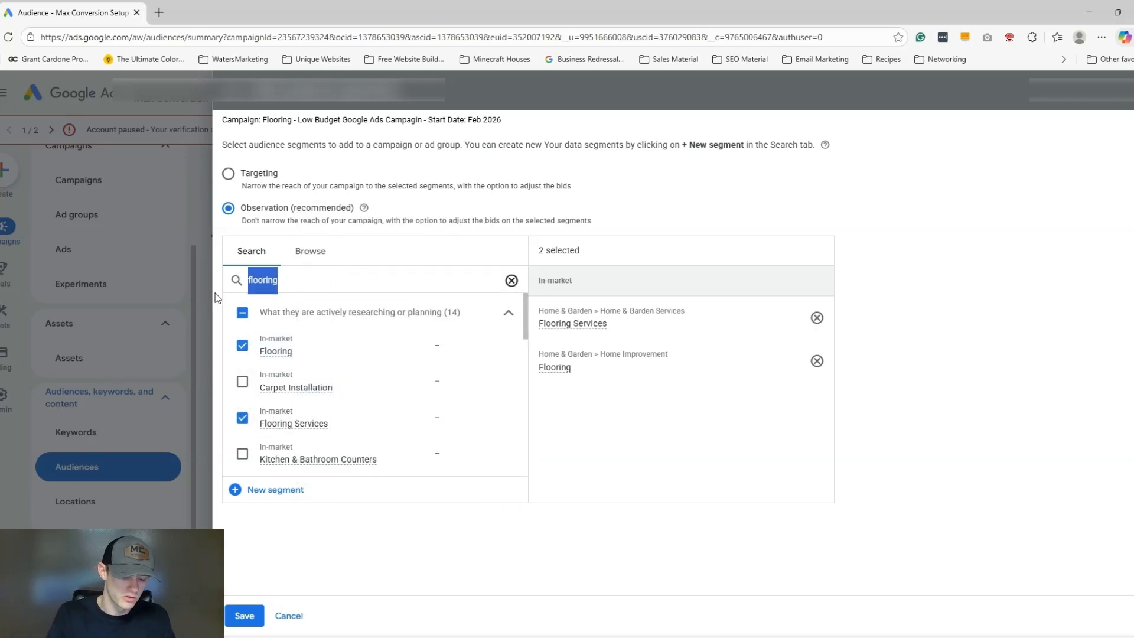
text(credit)
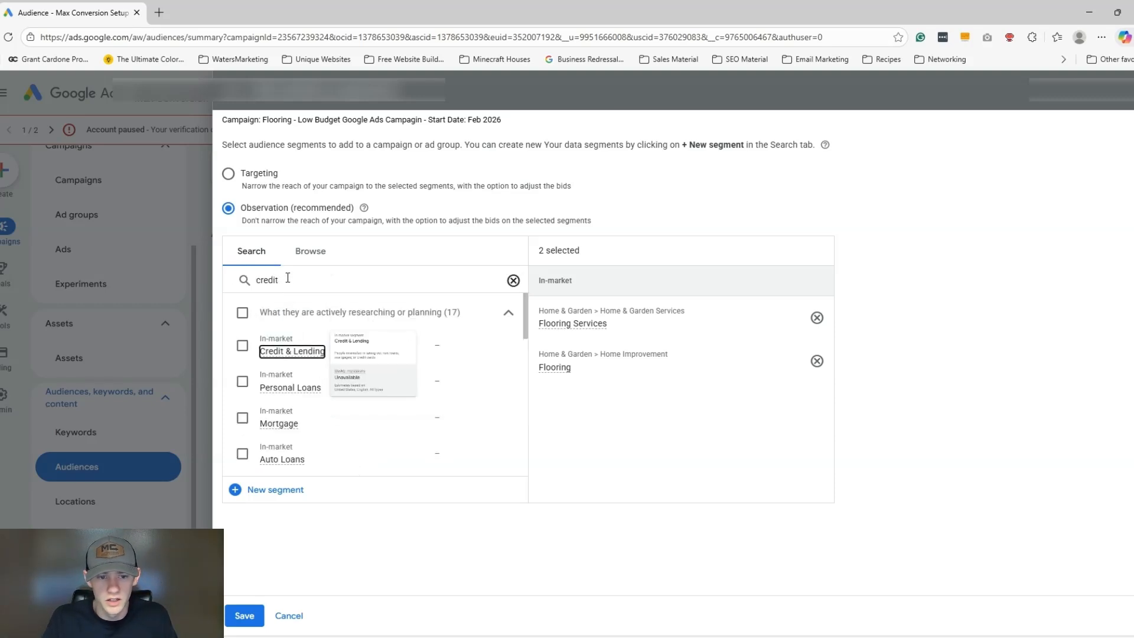
scroll(313, 390, down, 3)
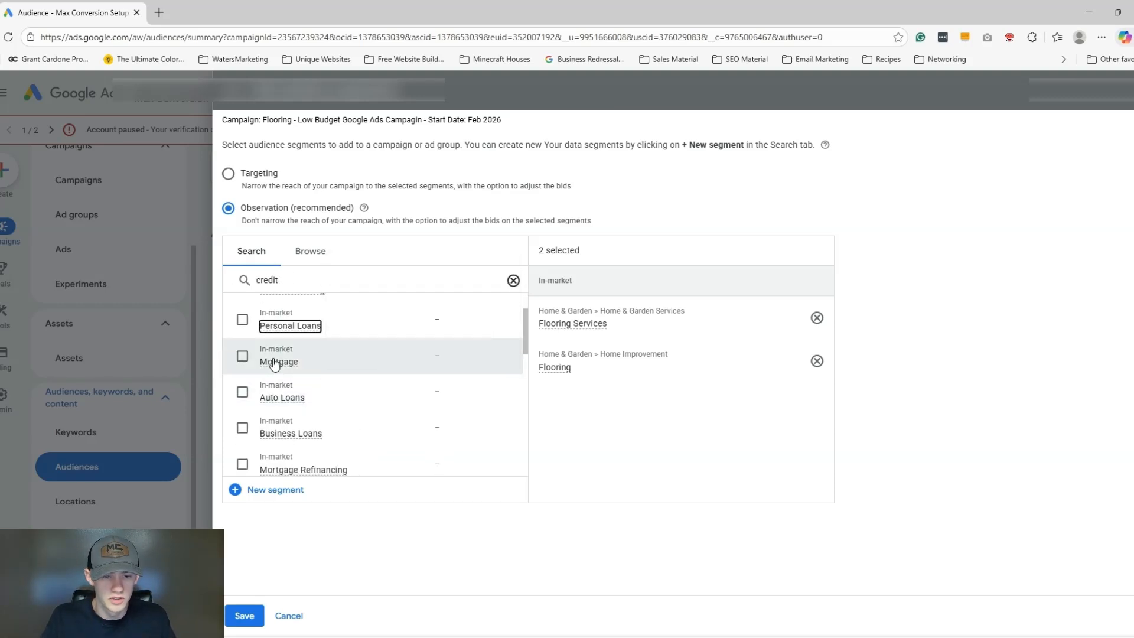
scroll(324, 437, down, 1)
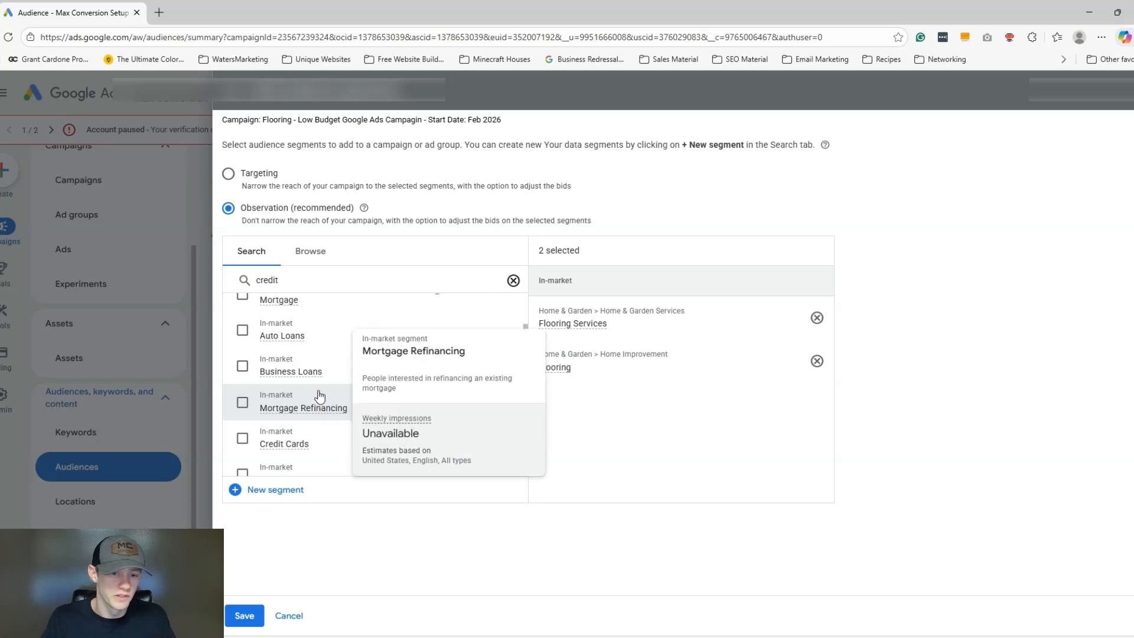
scroll(296, 413, down, 3)
scroll(291, 376, up, 6)
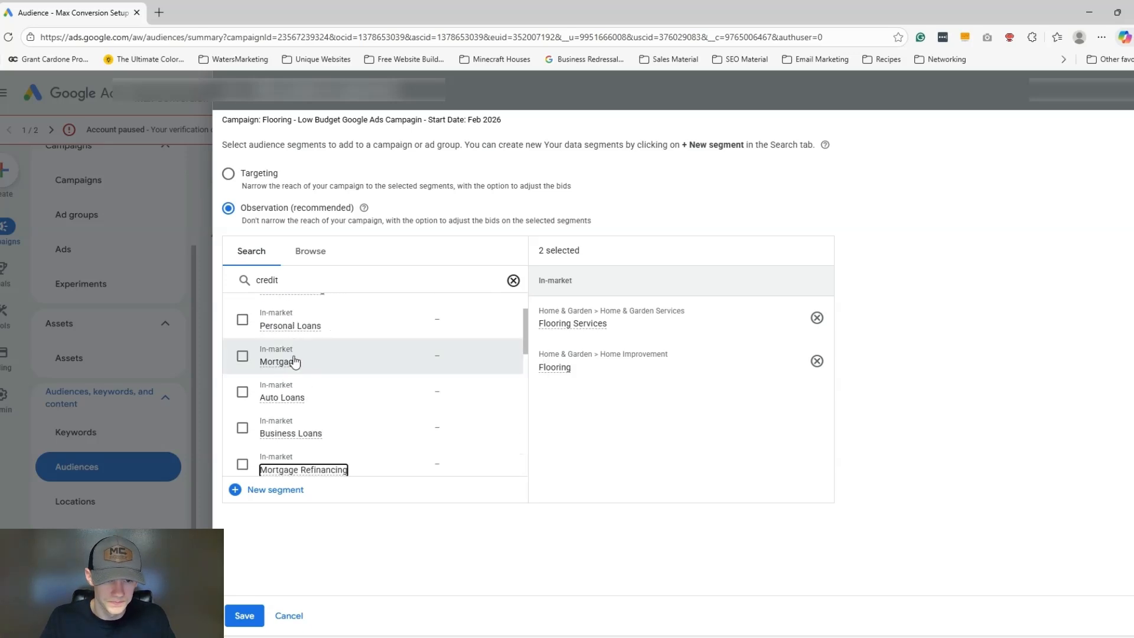
Clear the segment search and look through the suggested audience segments such as Home Inspection Services and Real Estate.
double_click(301, 275)
key(BackSpace)
scroll(348, 378, down, 2)
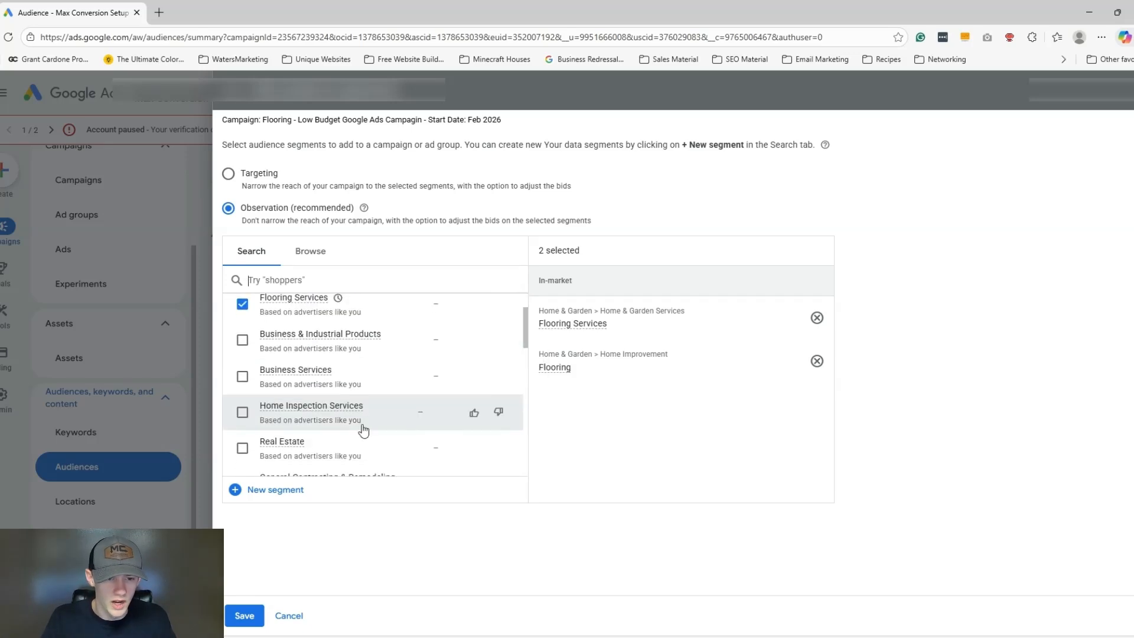
scroll(304, 372, down, 2)
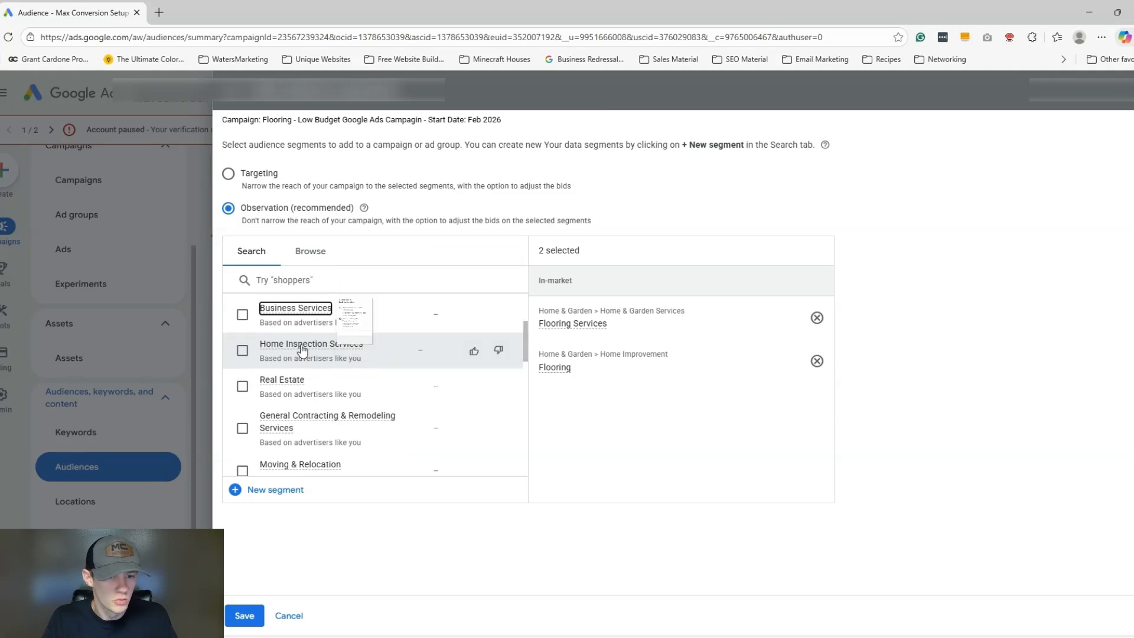
scroll(310, 356, up, 1)
scroll(315, 361, down, 2)
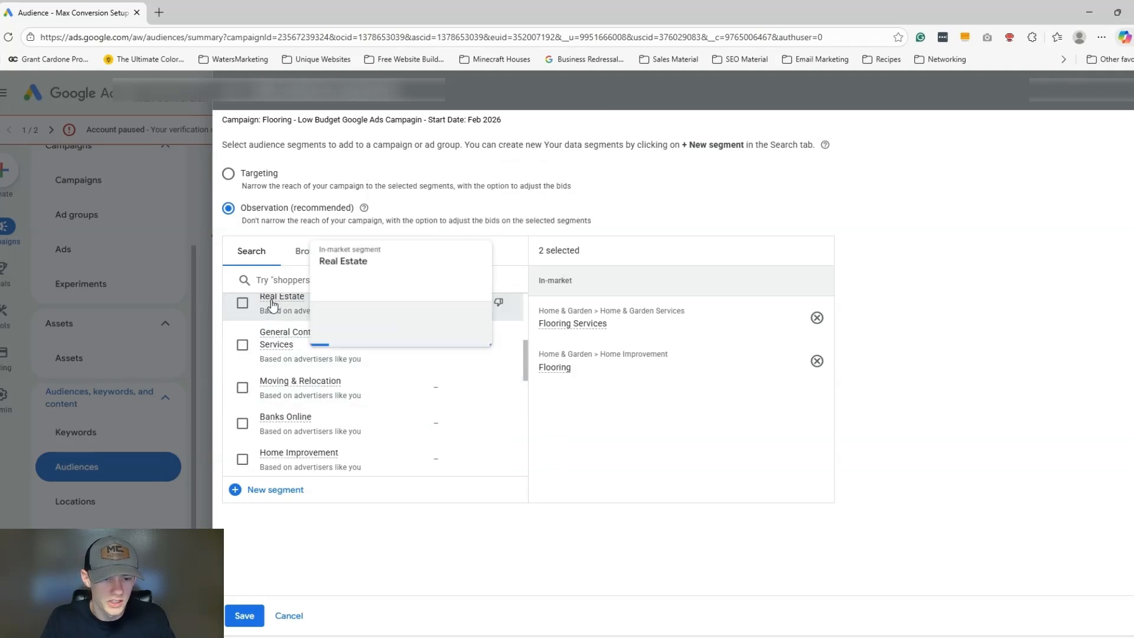
scroll(331, 408, up, 5)
scroll(313, 405, down, 3)
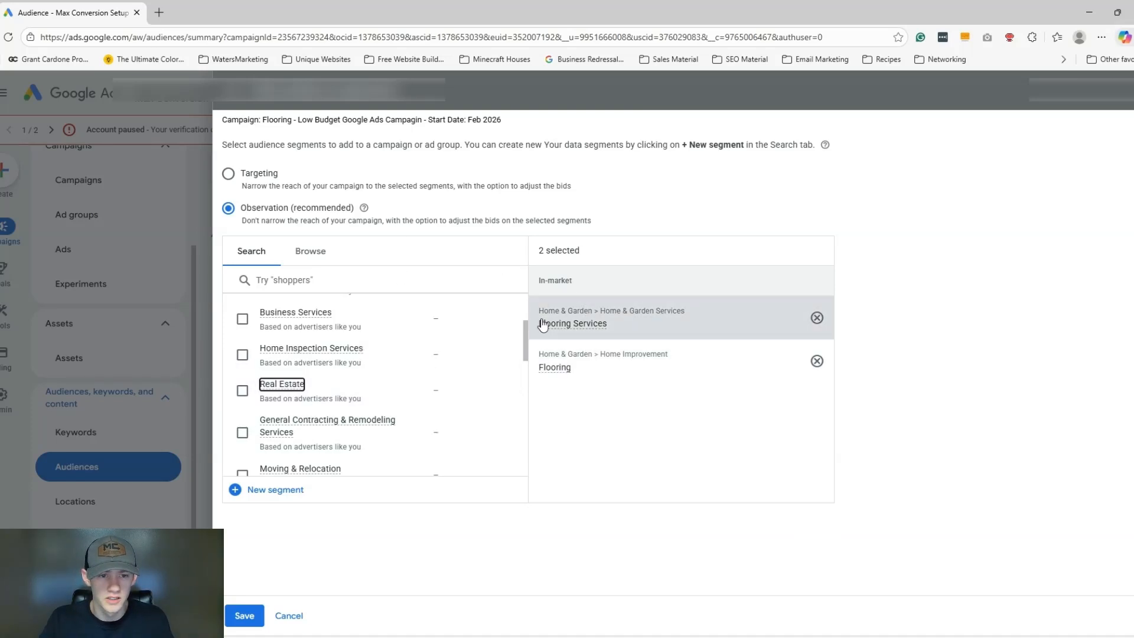
Switch the selected audience segments from Observation to Targeting and save them to the campaign.
click(271, 176)
drag(247, 186, 443, 184)
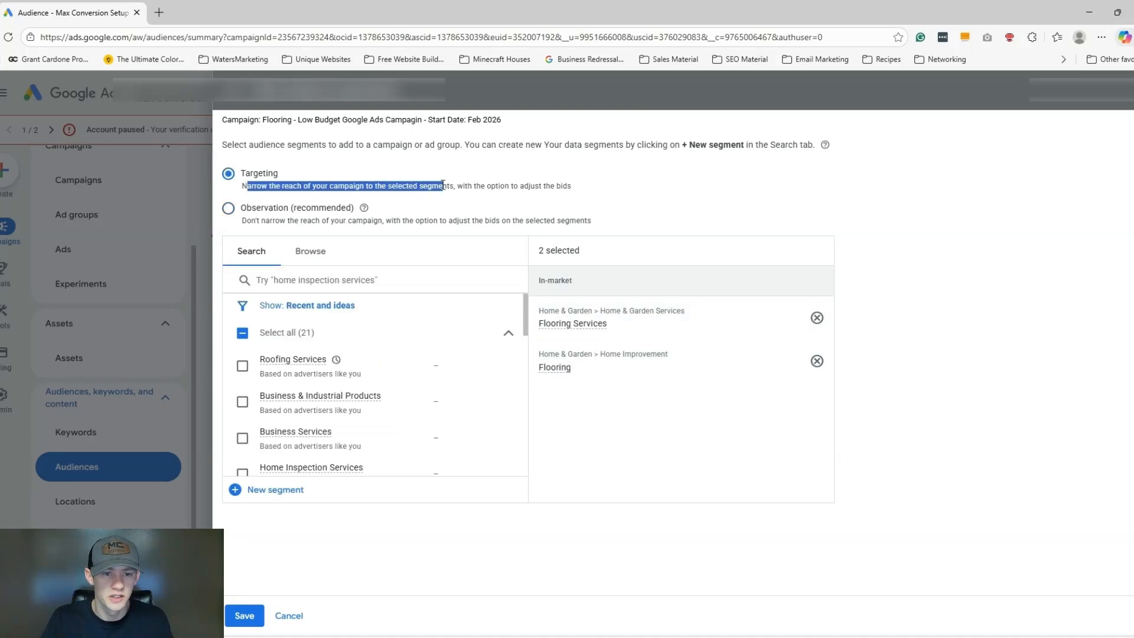
click(443, 186)
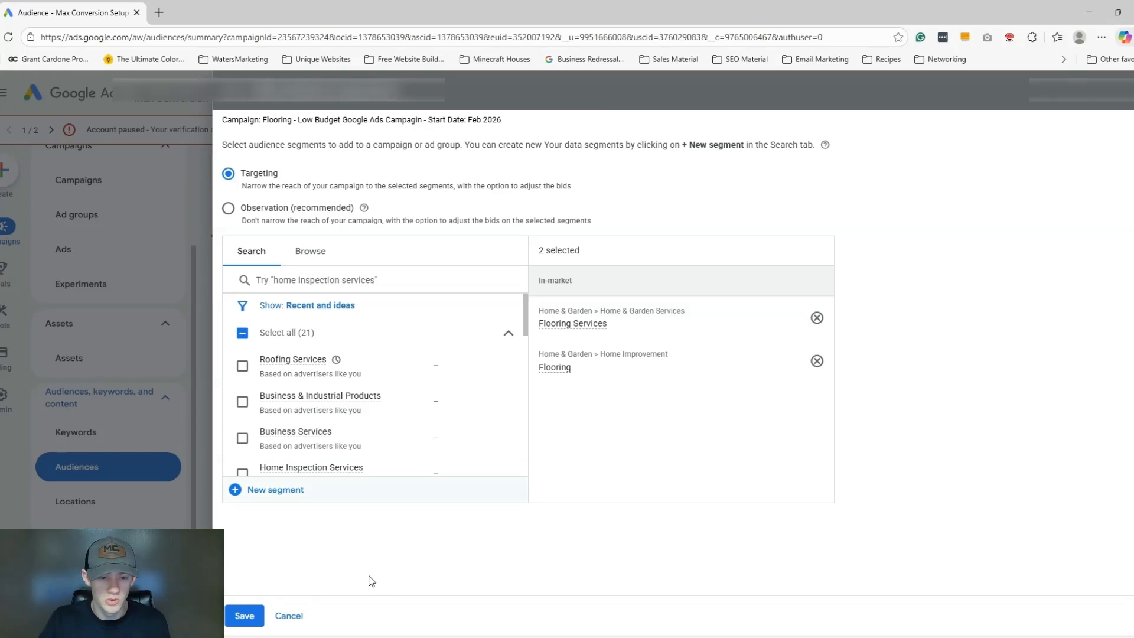
click(244, 615)
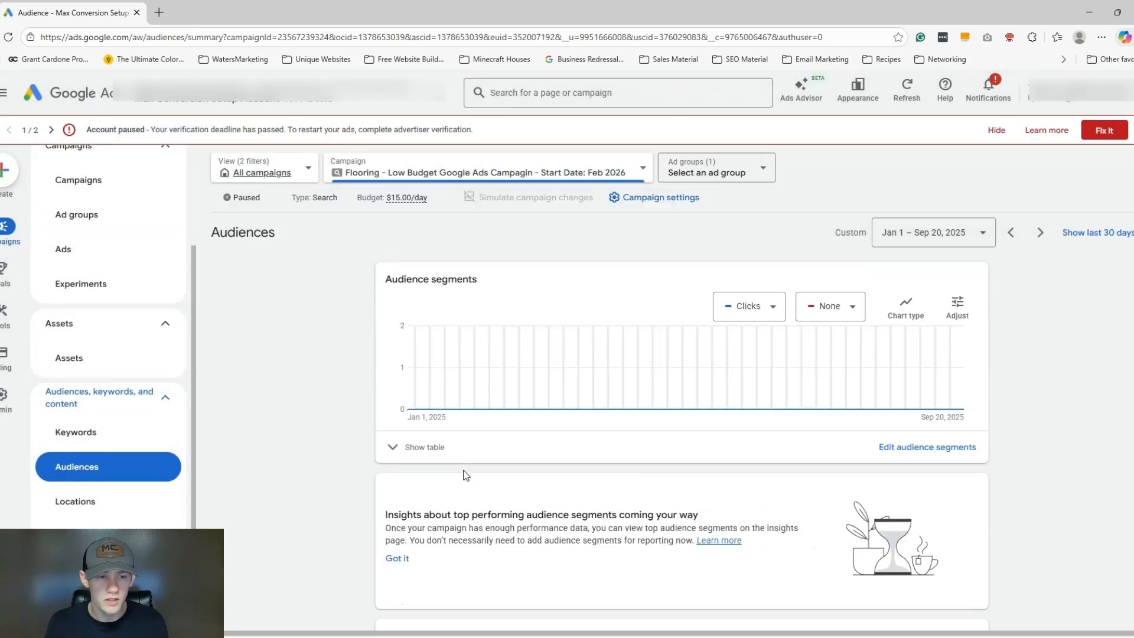
Open the campaign's negative keywords and start adding new ones at campaign level.
click(141, 431)
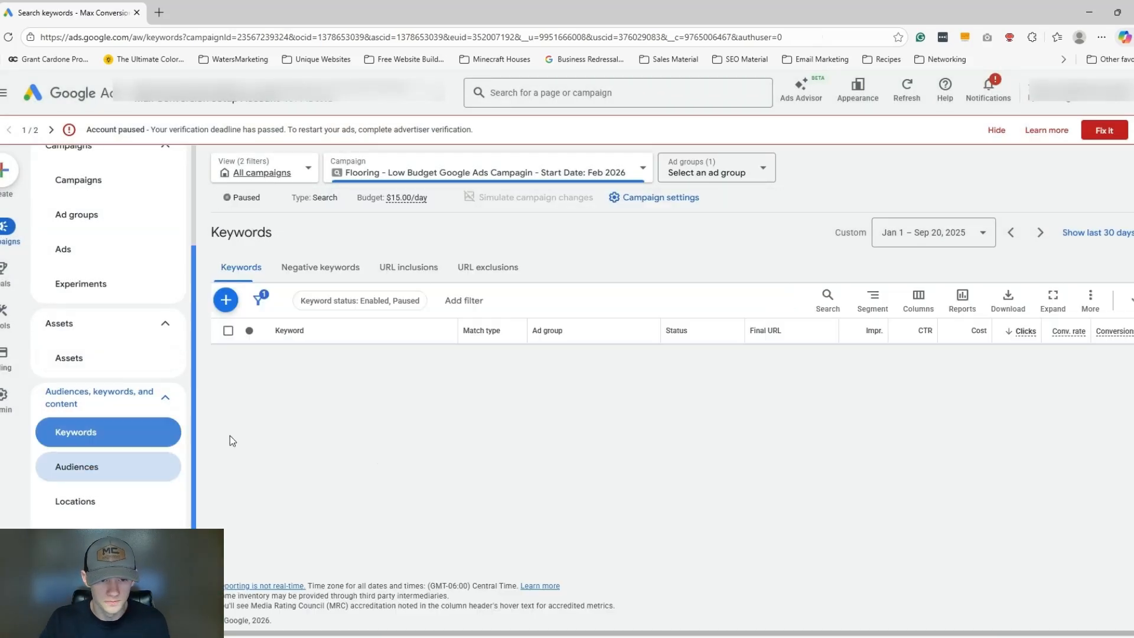
click(313, 270)
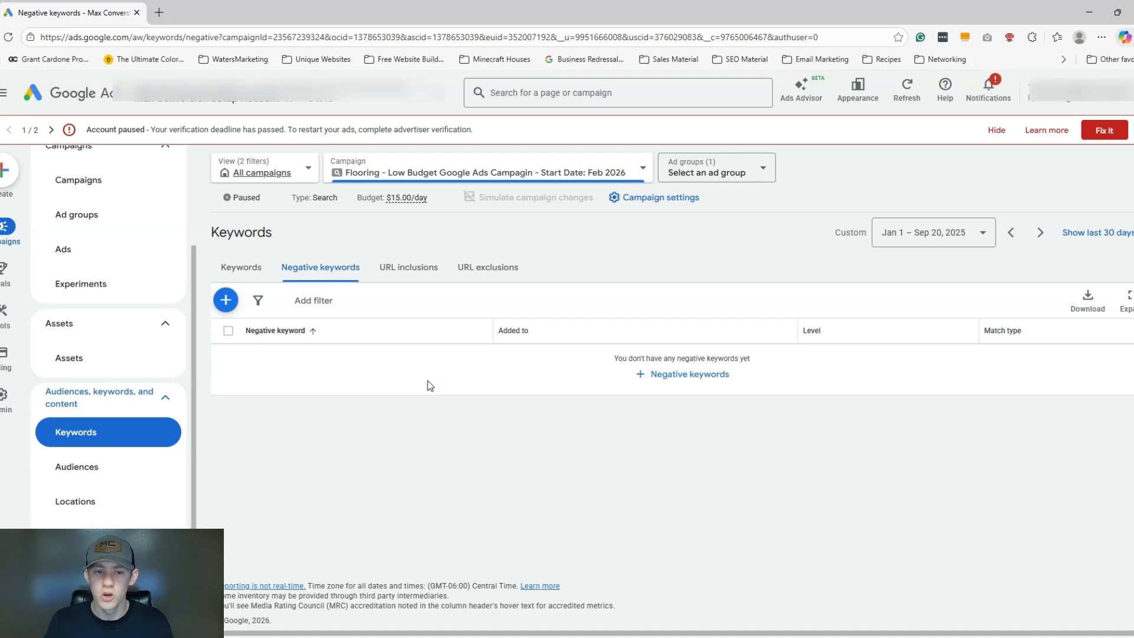
click(652, 376)
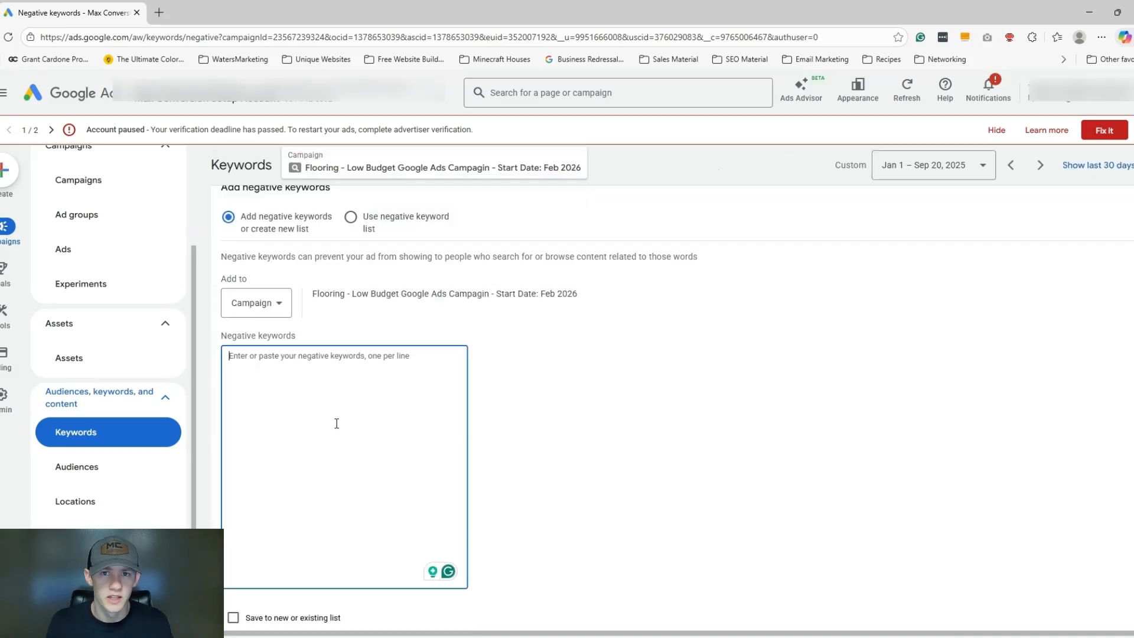
Enter free, cheap, review and reviews as campaign negative keywords, one per line.
text(free)
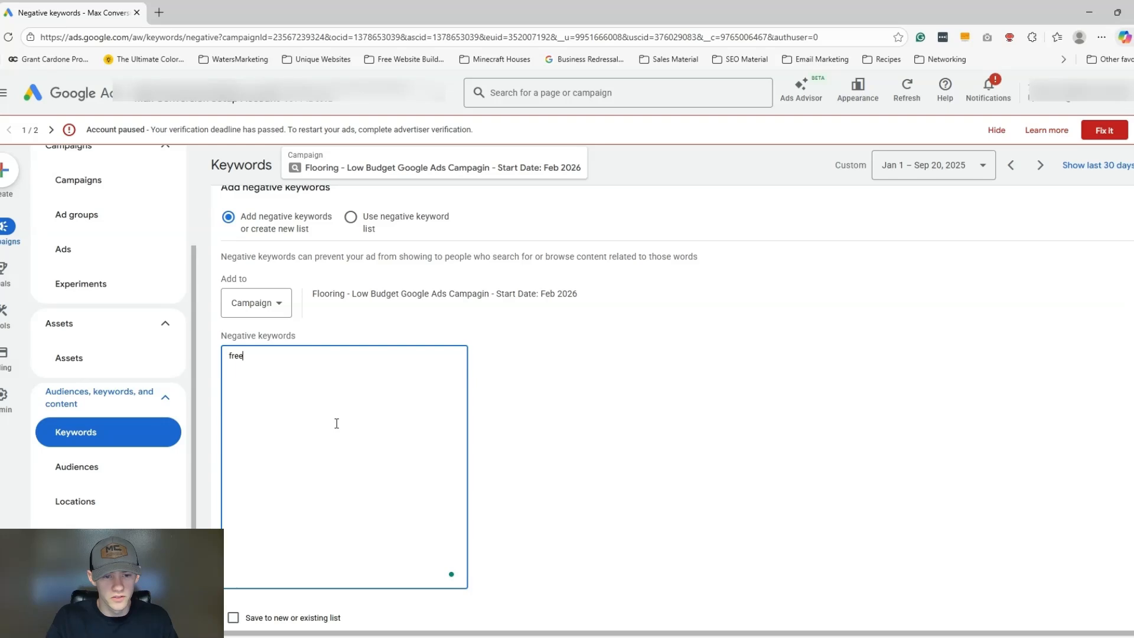
key(Return)
text(cheap)
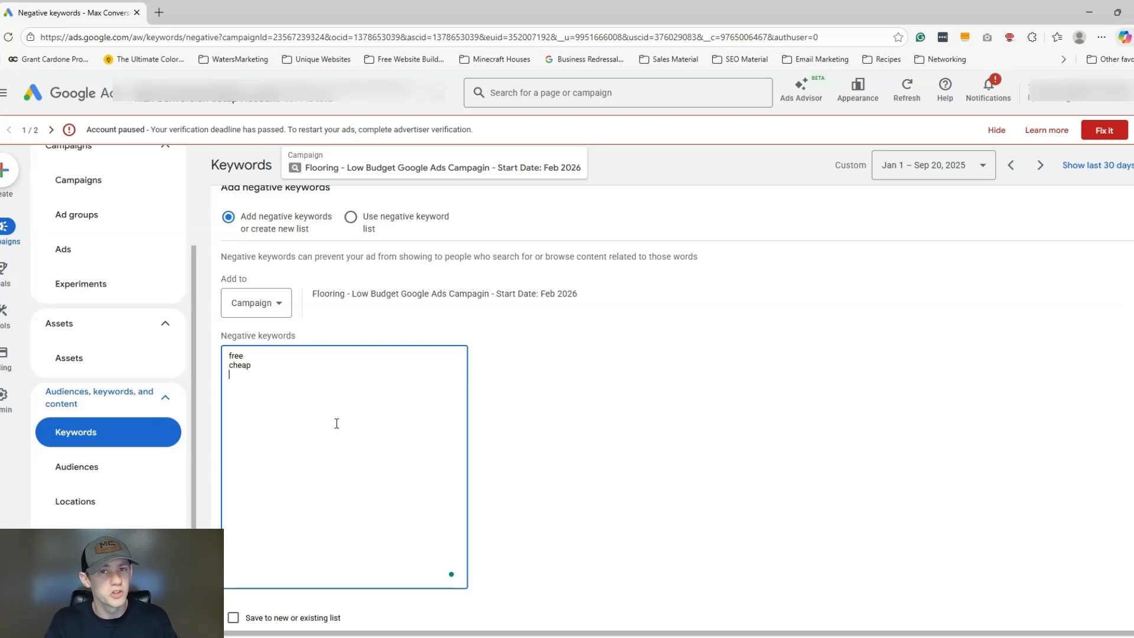
key(Return)
text(review)
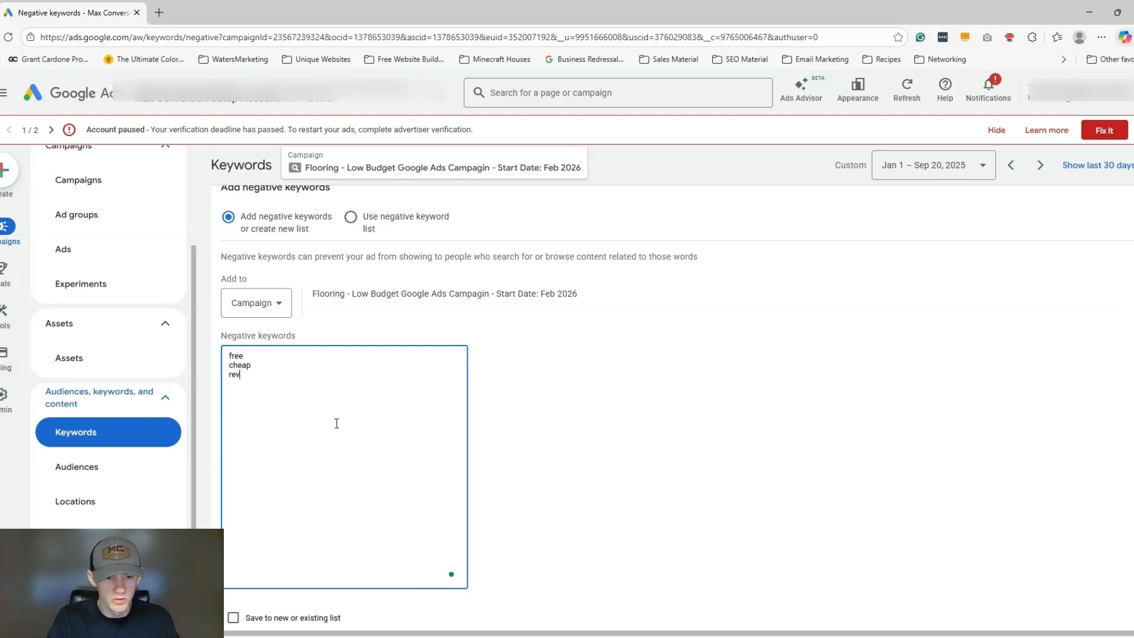
key(Return)
text(reviews)
key(Return)
Add the job-seeker terms jobs, cv and resume to the negative keywords, one per line.
text(jobs)
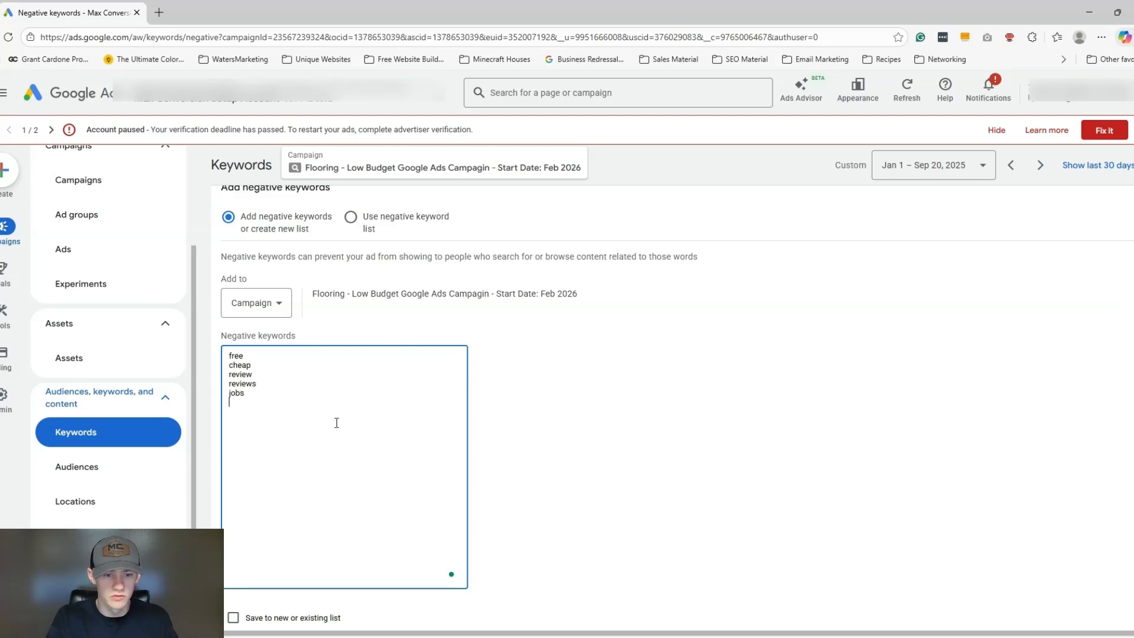
key(Return)
text(cv)
key(Return)
text(resume)
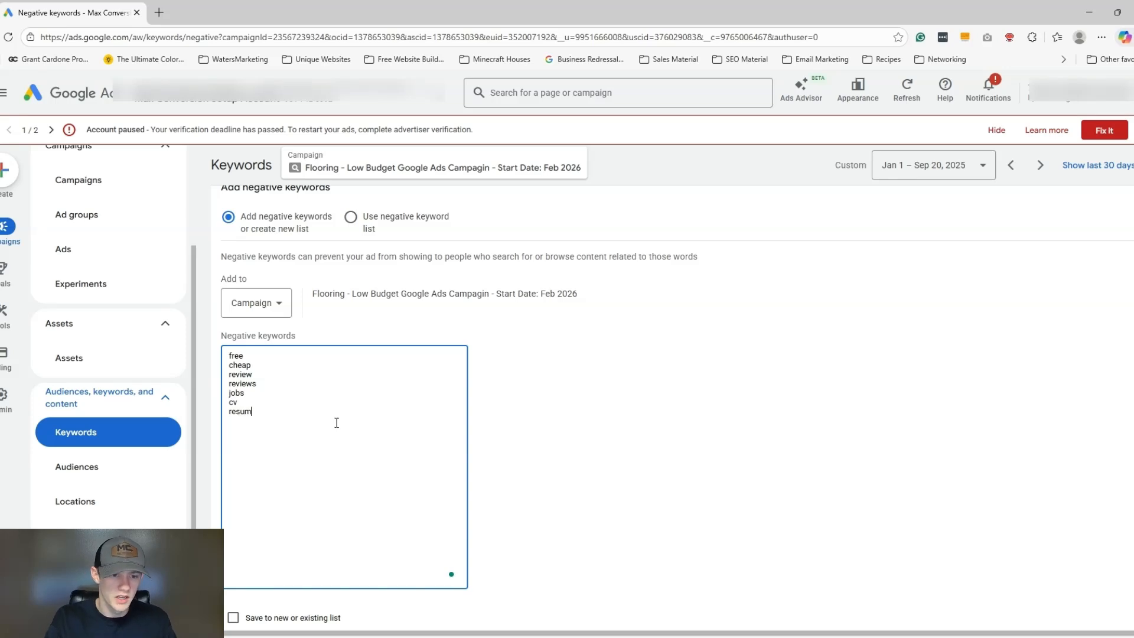
key(Return)
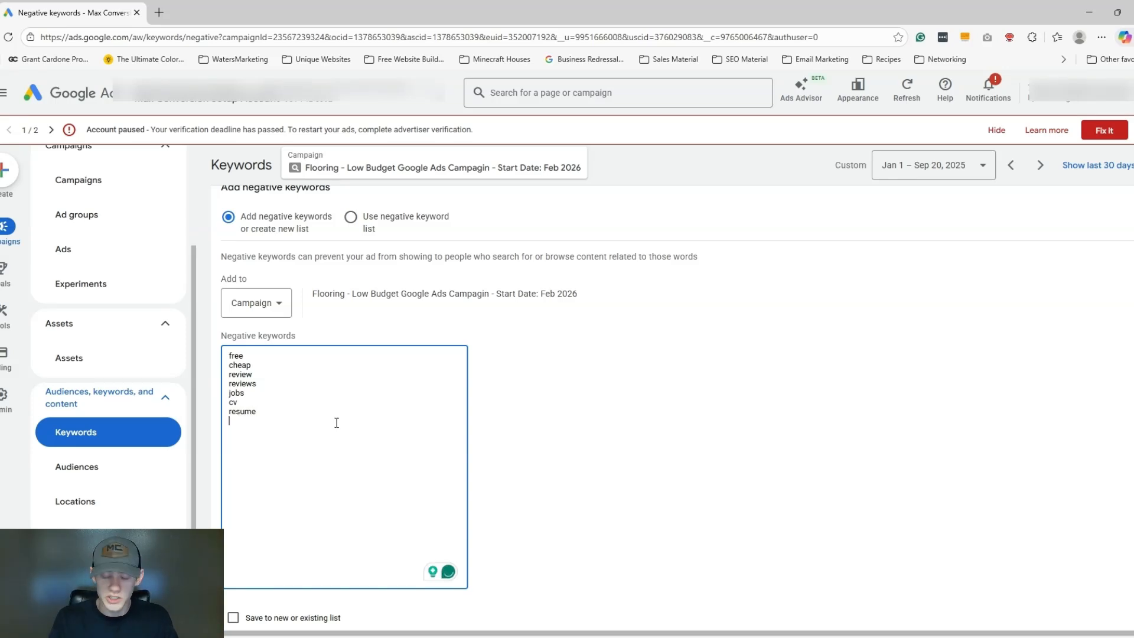
Add the question words what, where, when, why and how to the negative keywords, one per line.
text(what)
key(Return)
text(where)
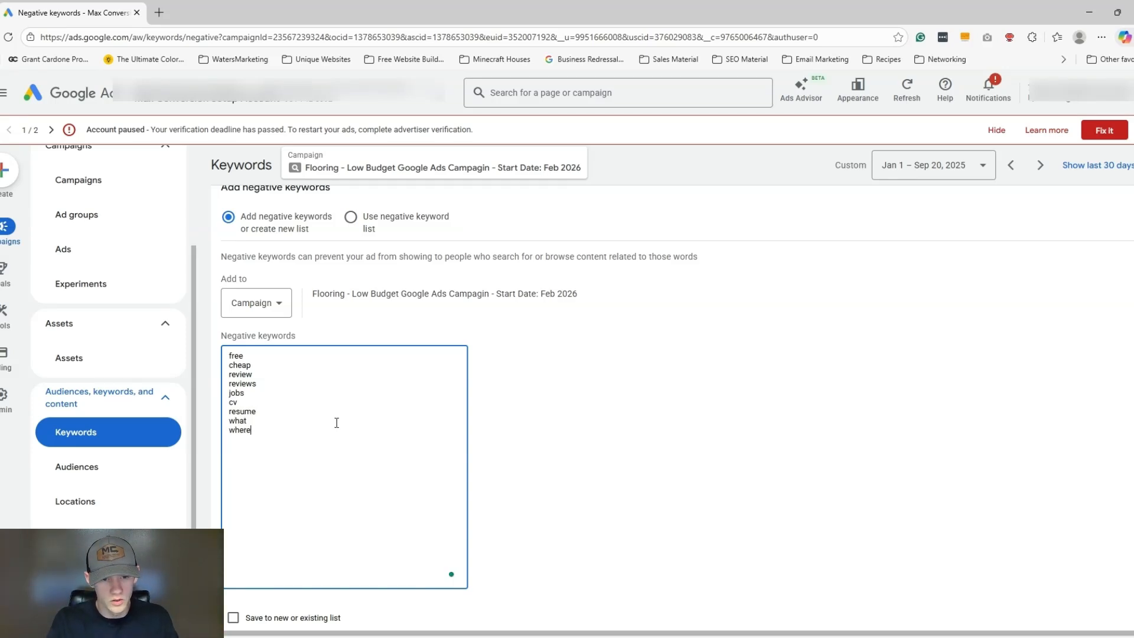
key(Return)
text(when)
key(Return)
text(why)
key(Return)
text(how)
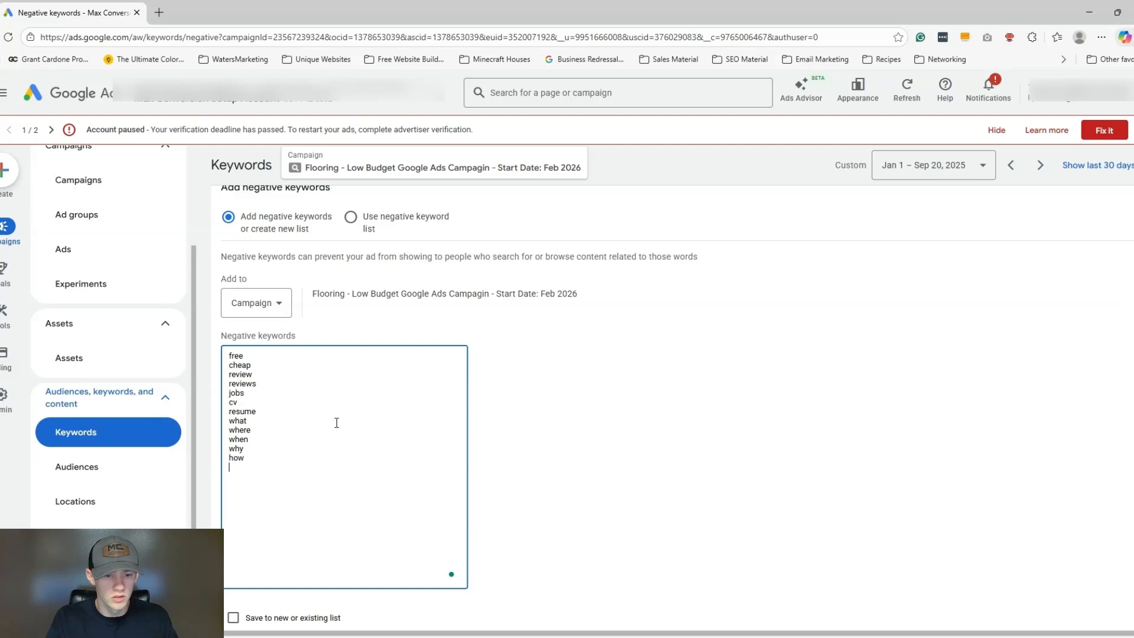
key(Return)
Add do and the phrase-match term "I" to the negative keywords on separate lines.
text(do4)
key(BackSpace)
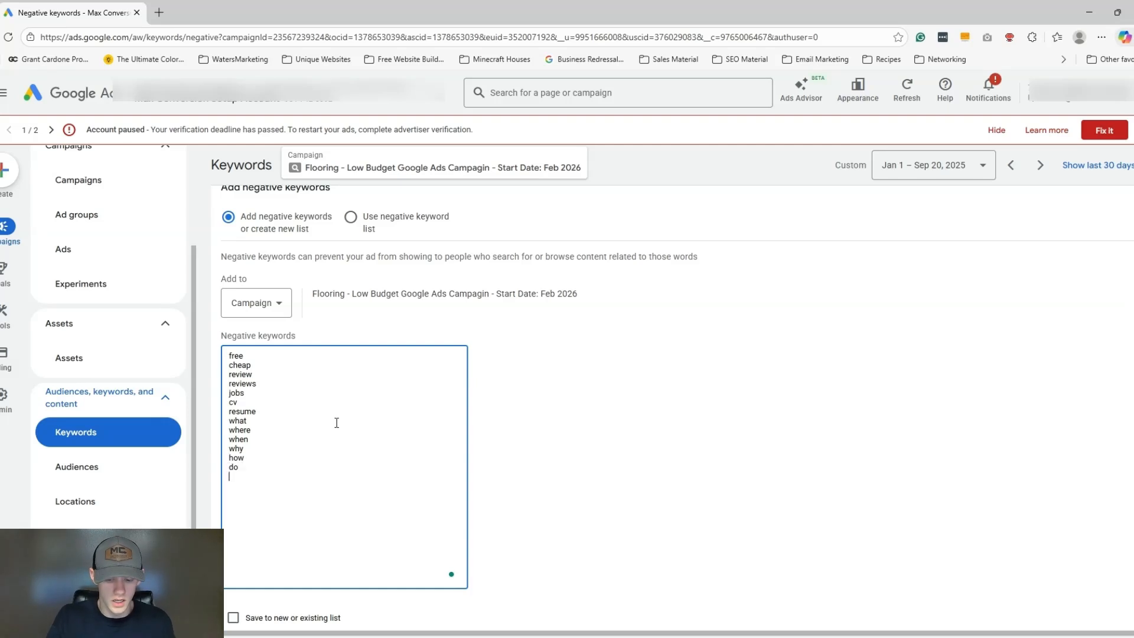
key(Return)
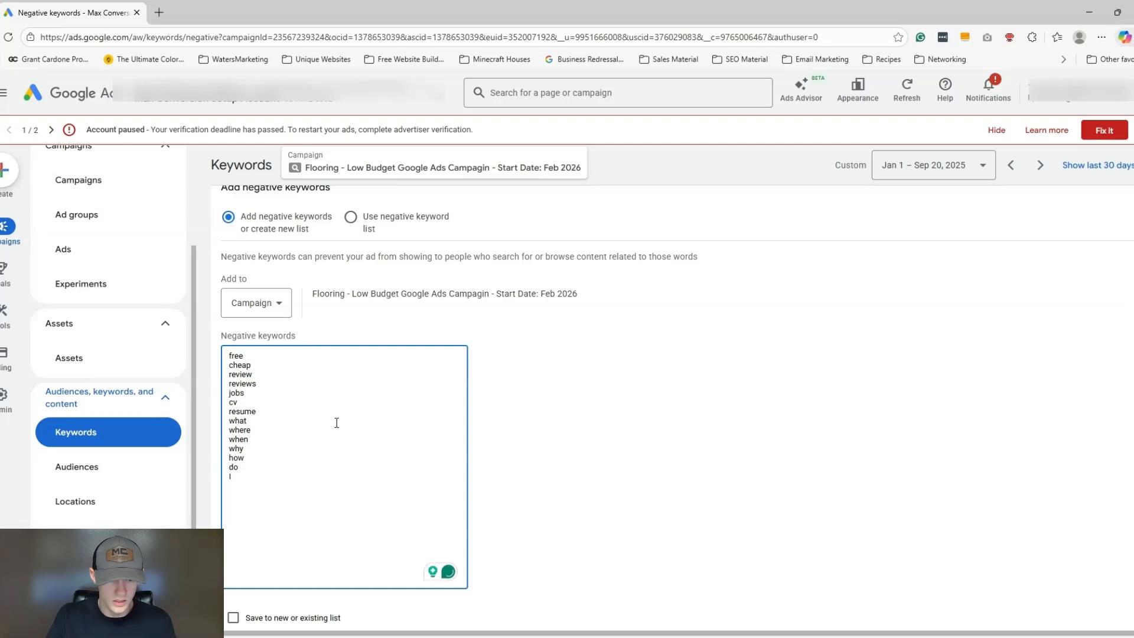
text("I)
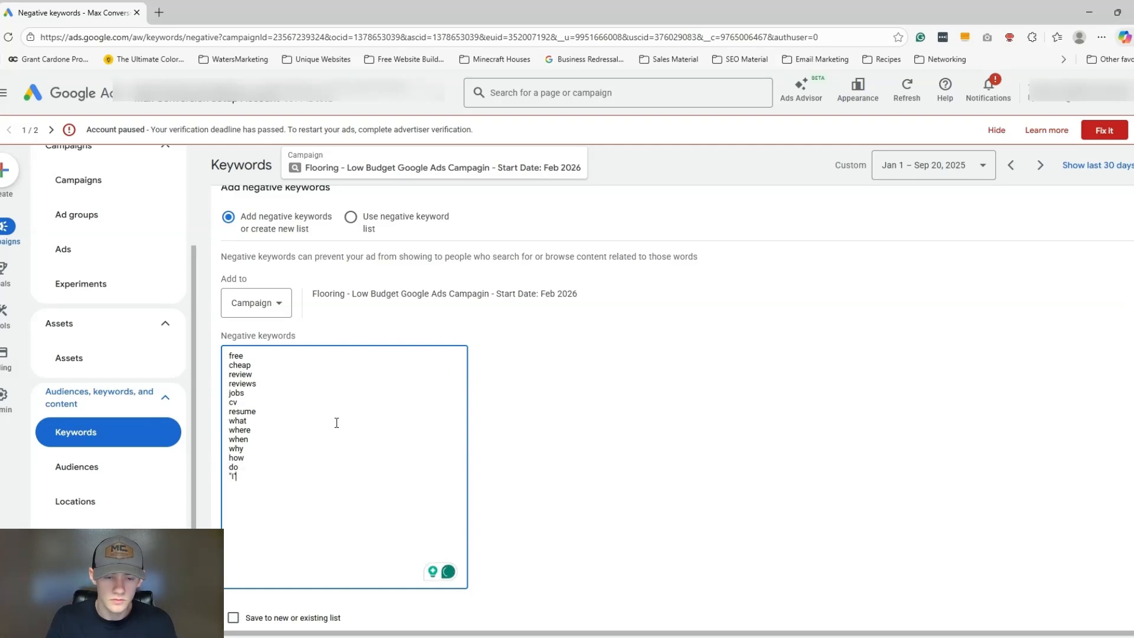
text(")
key(Return)
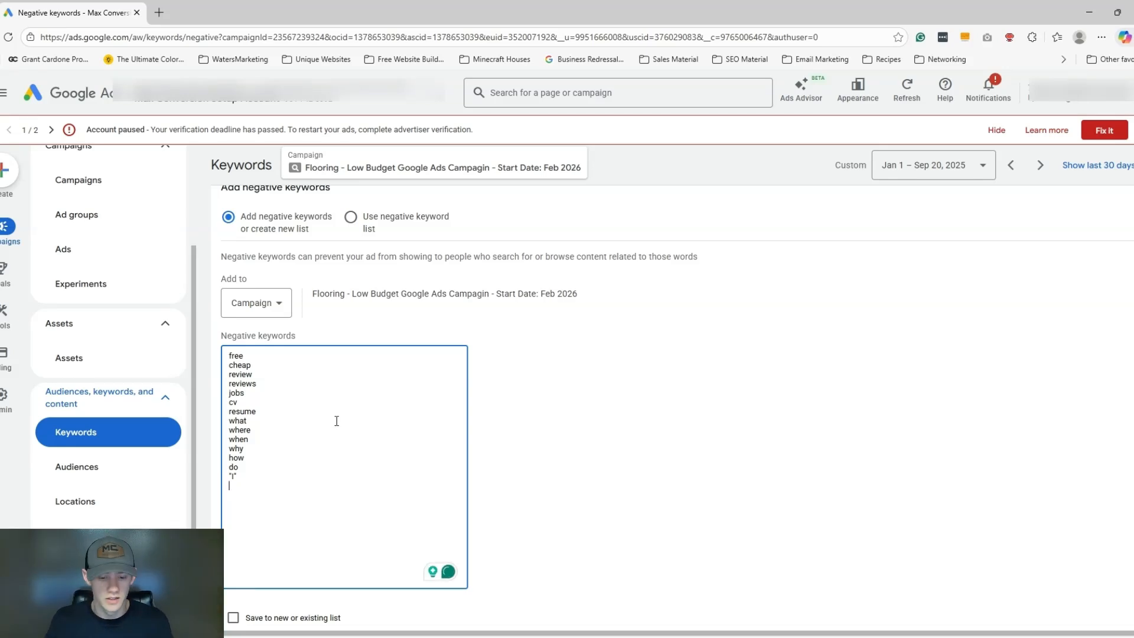
Add youtube and video to the negative keywords on separate lines.
text(youtube)
key(Return)
text(video)
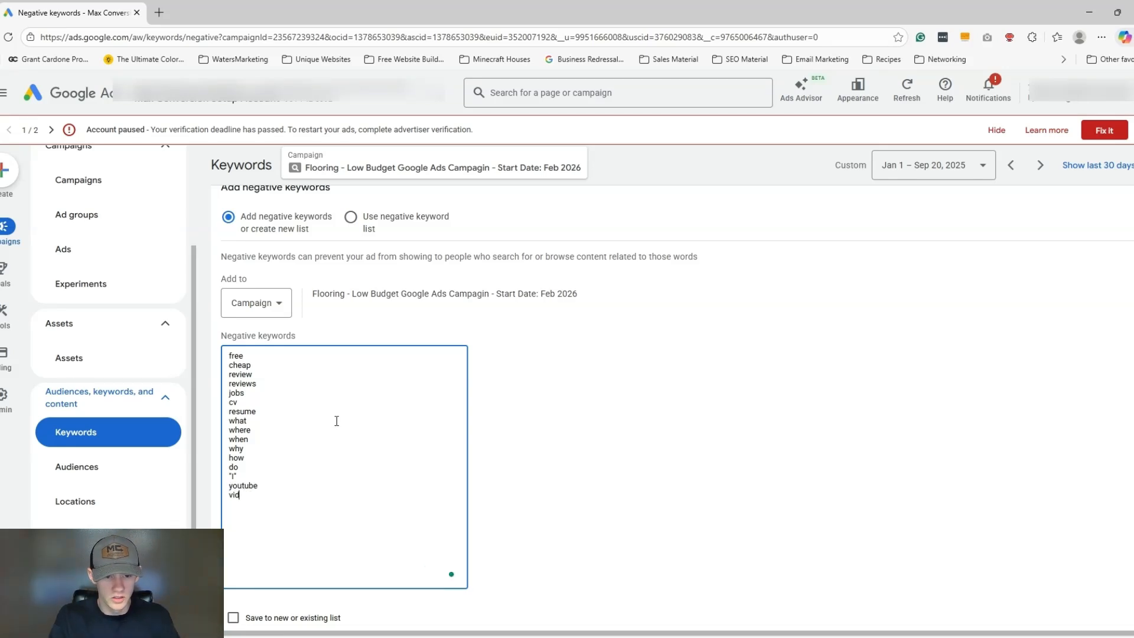
key(Return)
Add the retailer terms depot, lowes, menards and ace to the negative keywords, one per line.
text(depot)
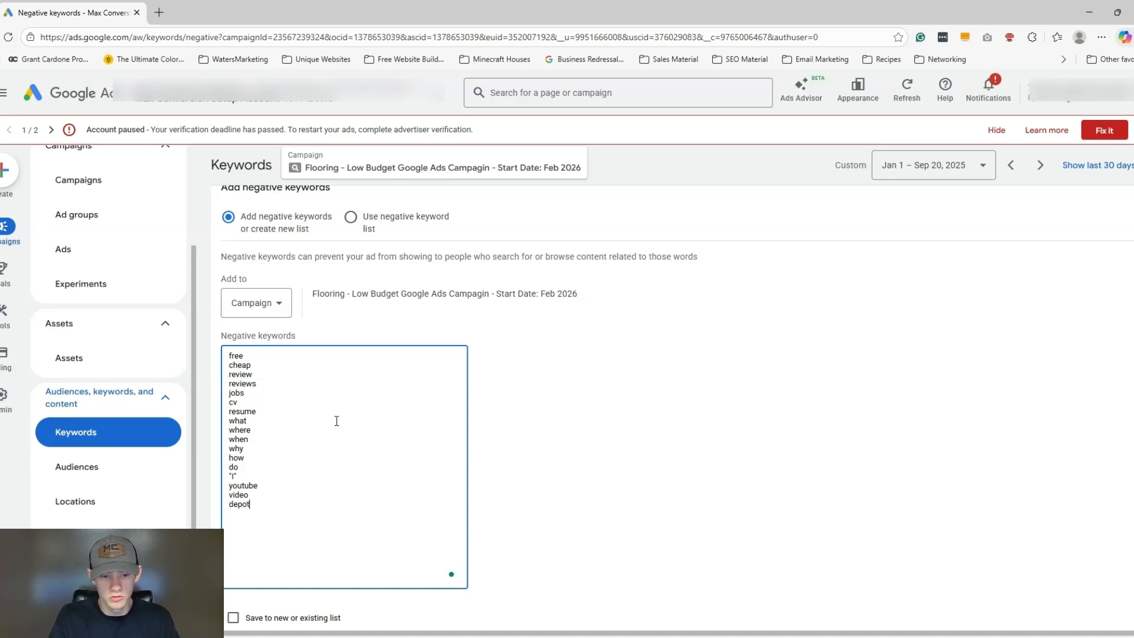
key(Return)
text(lowes)
key(Return)
text(menards)
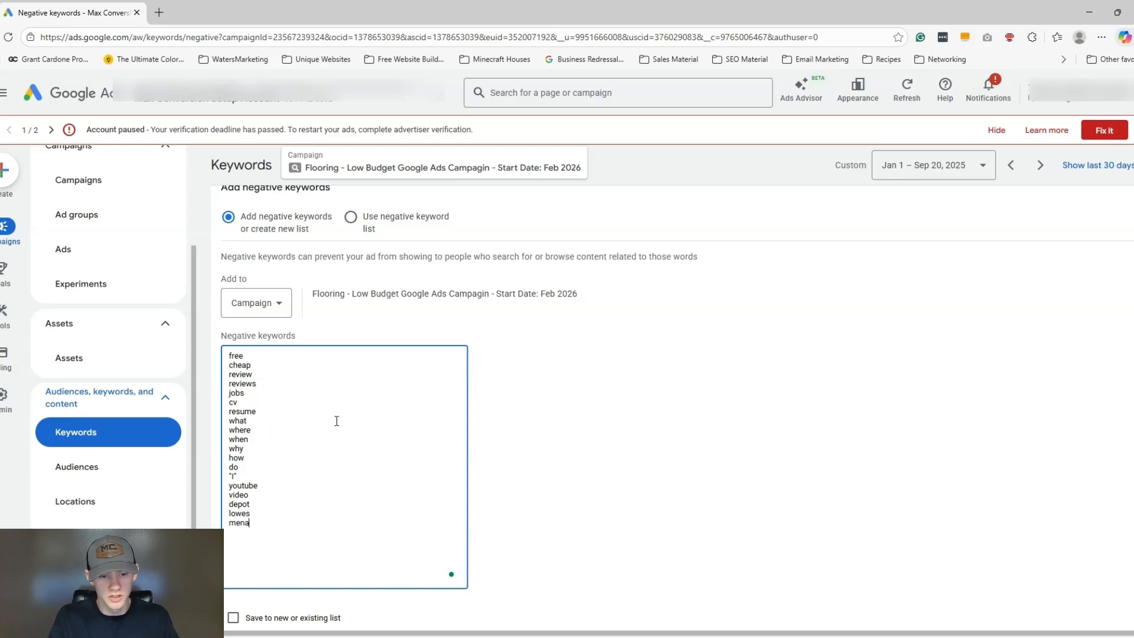
key(Return)
text(ace)
key(Return)
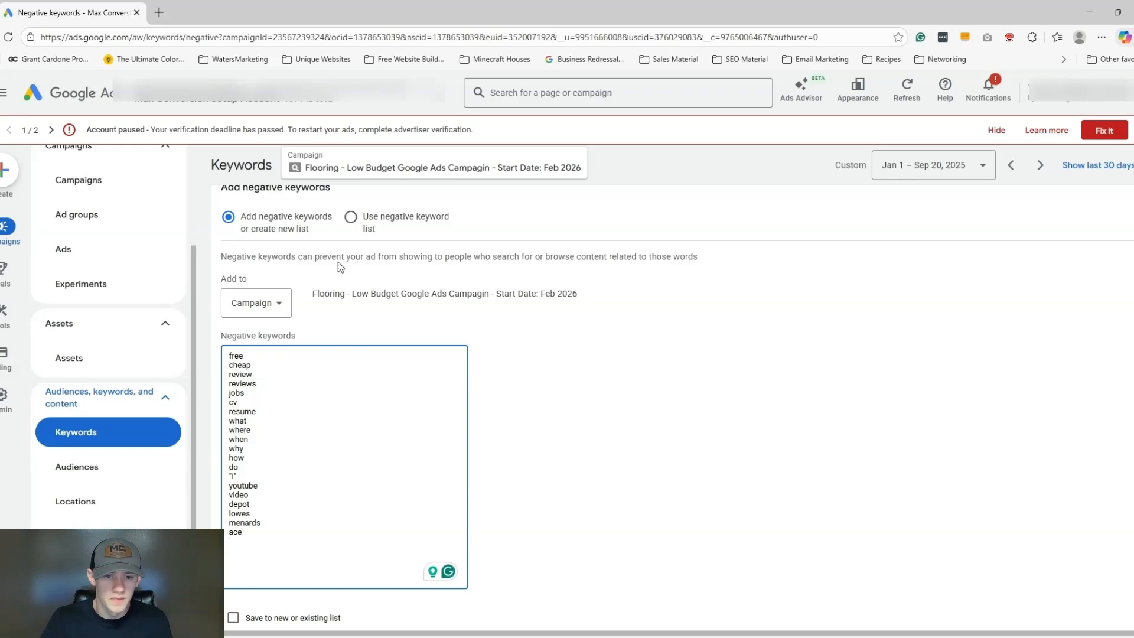
Review the entered negative keywords and save them to the flooring campaign.
scroll(378, 408, down, 3)
scroll(400, 436, up, 3)
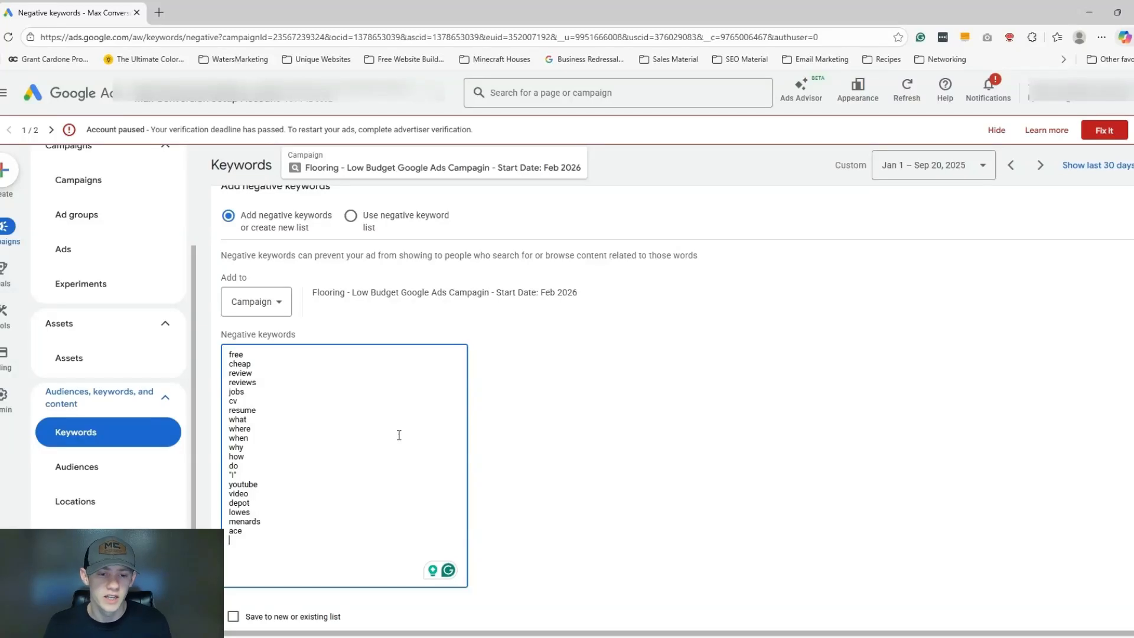
scroll(420, 399, down, 3)
click(237, 476)
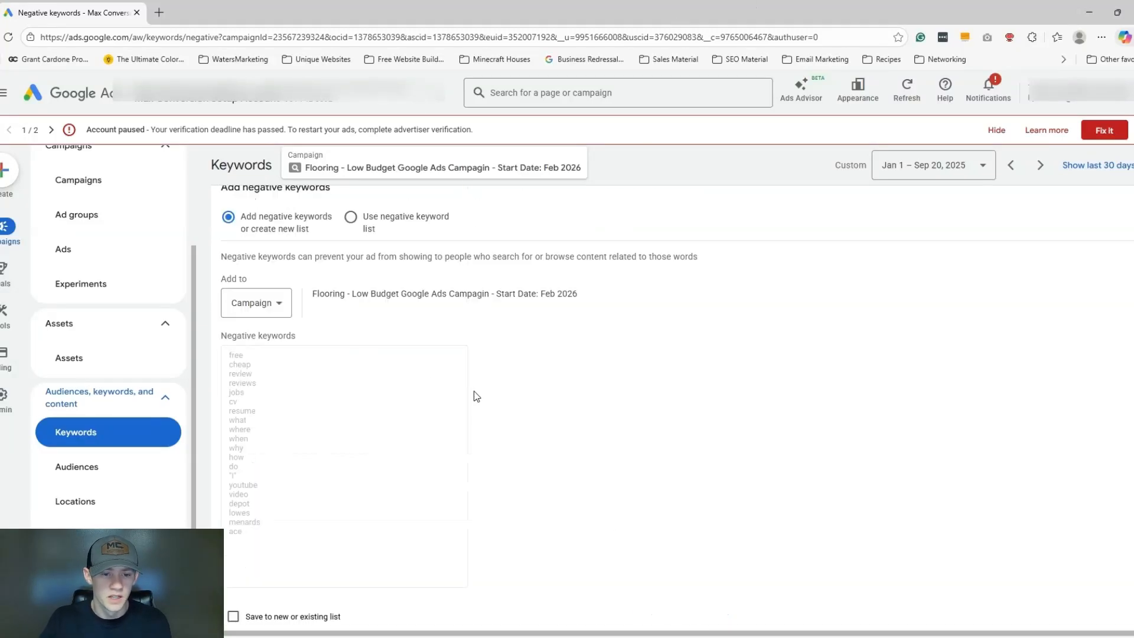